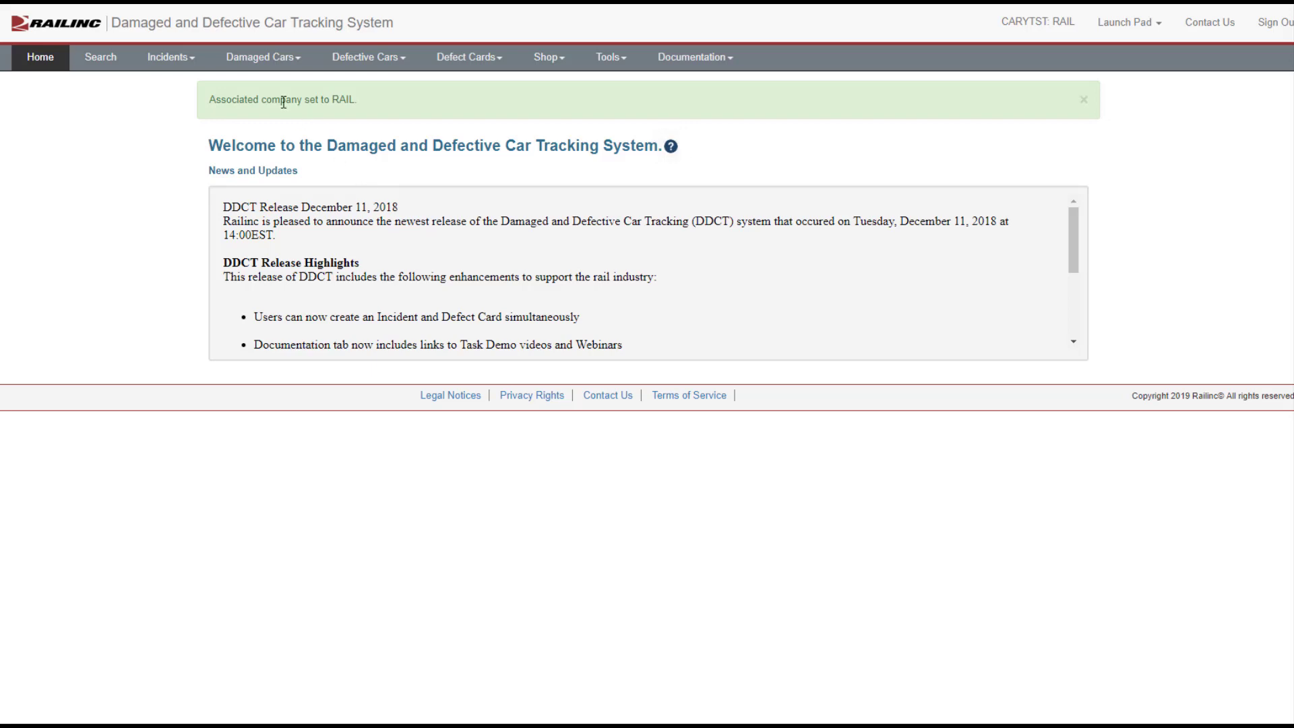
Step: Start a new car incident using AAR Interchange Rule 107 - Damaged or Destroyed Equipment with incident type Derailment
{"action": "left_click", "coordinate": [192, 60]}
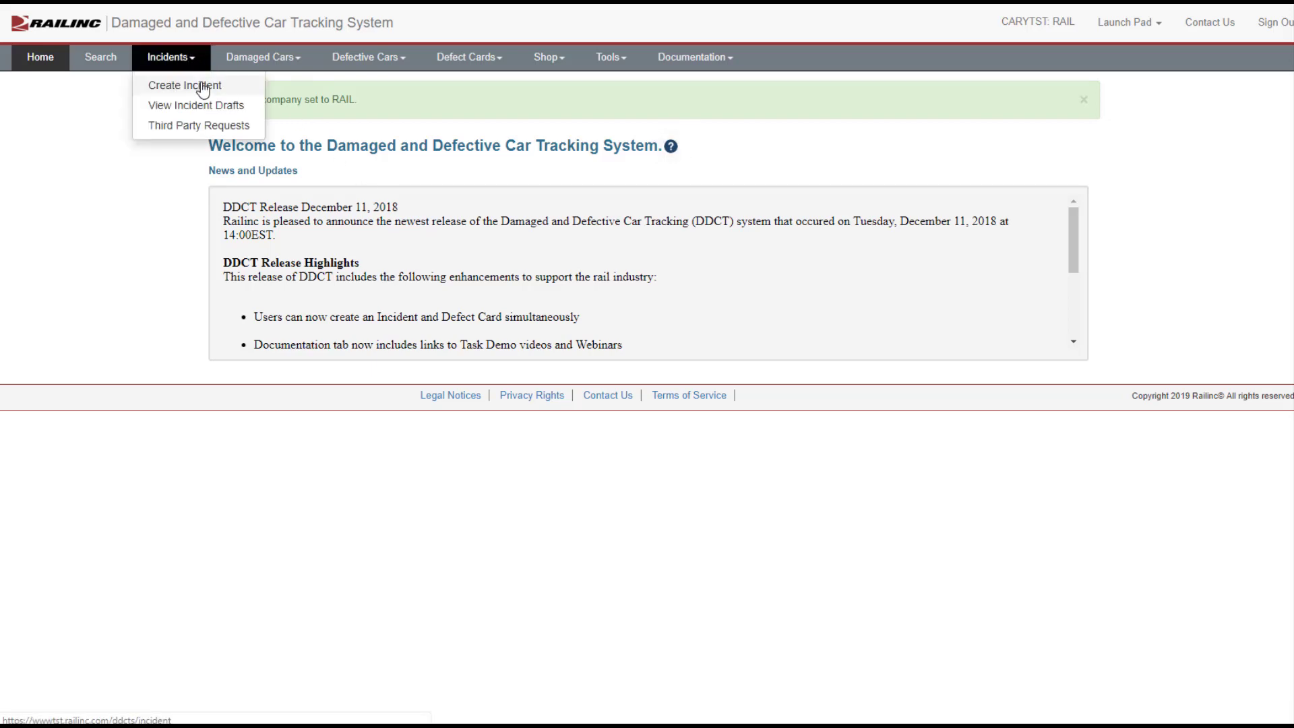
{"action": "left_click", "coordinate": [202, 85]}
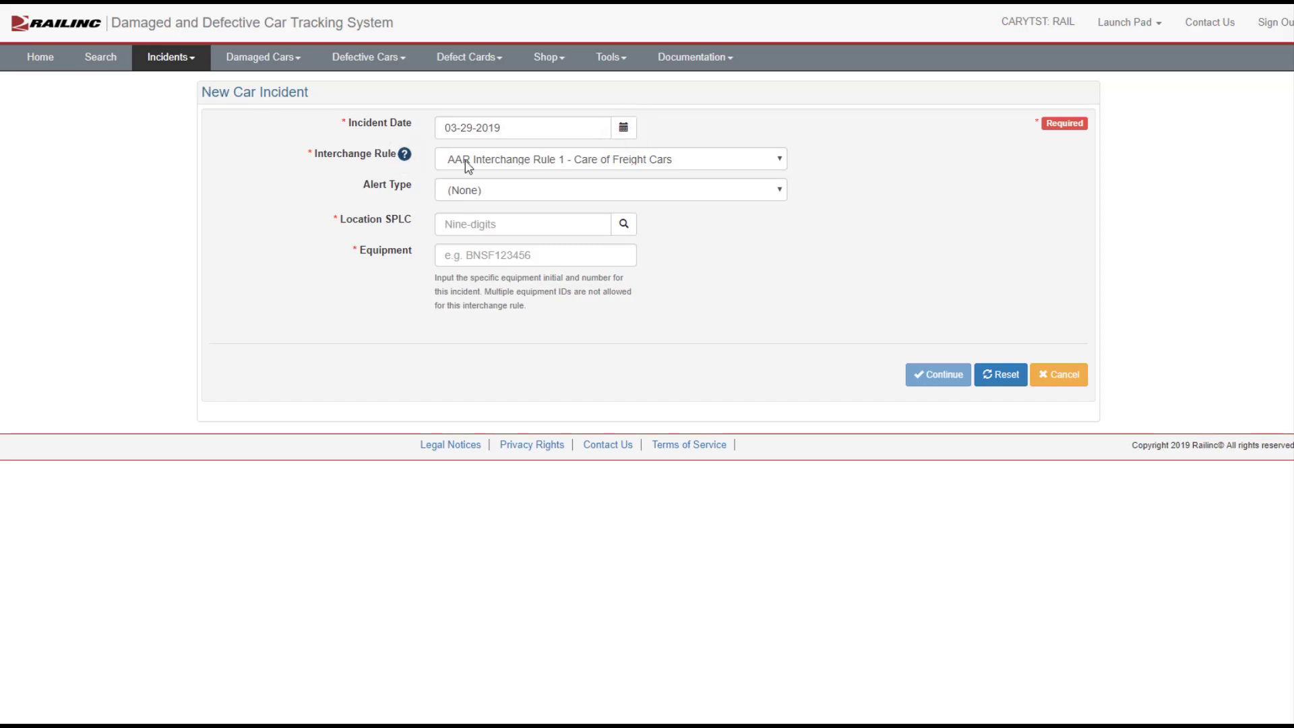
{"action": "left_click", "coordinate": [636, 166]}
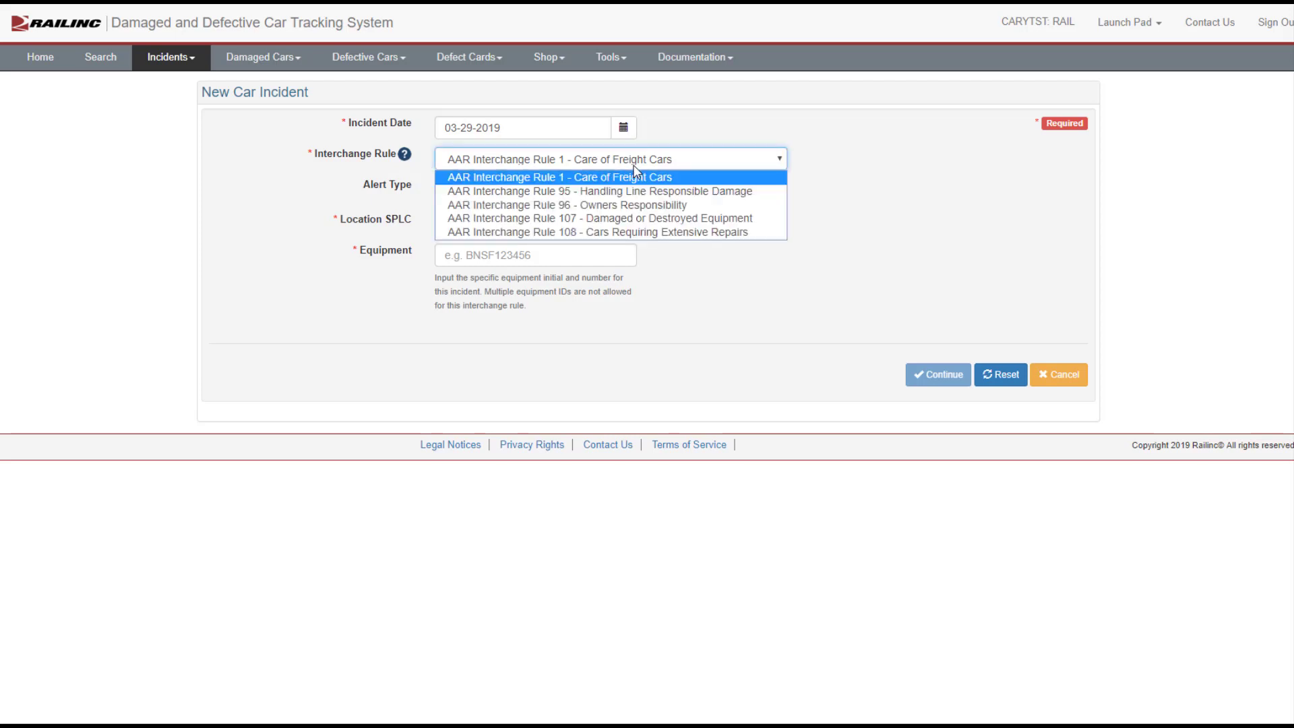
{"action": "left_click", "coordinate": [632, 219]}
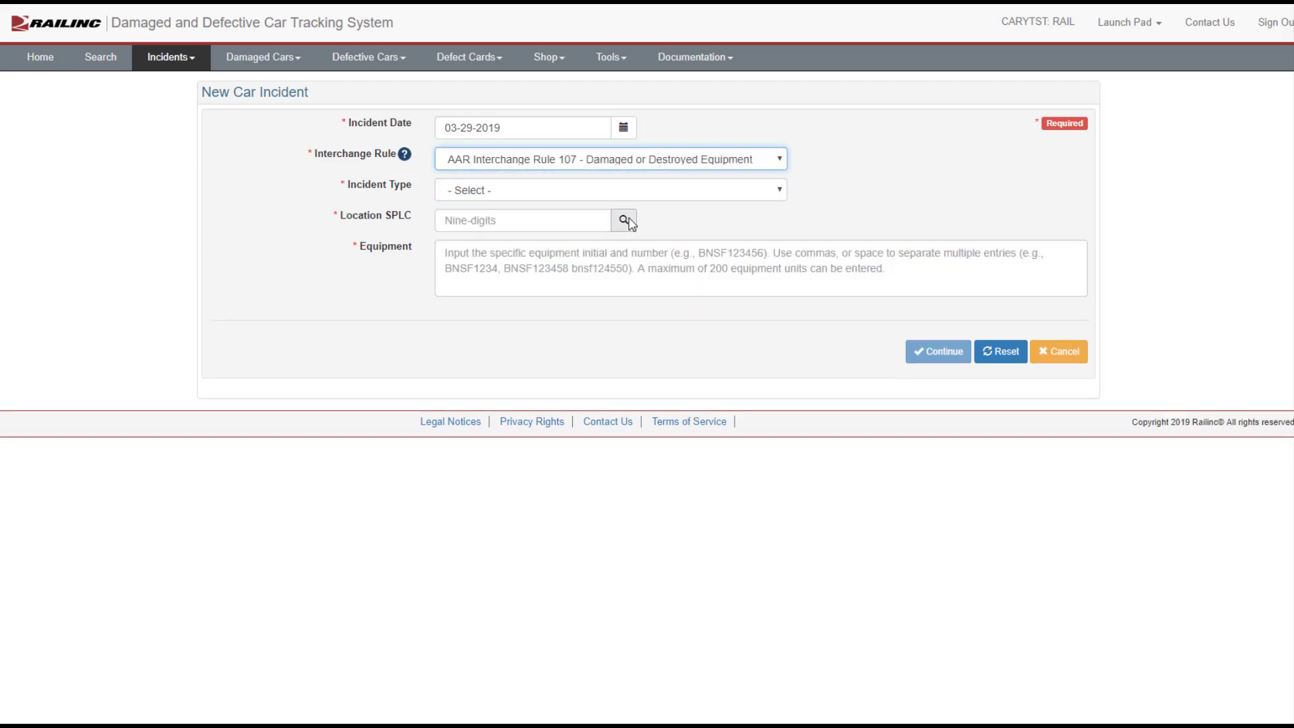
{"action": "left_click", "coordinate": [641, 194]}
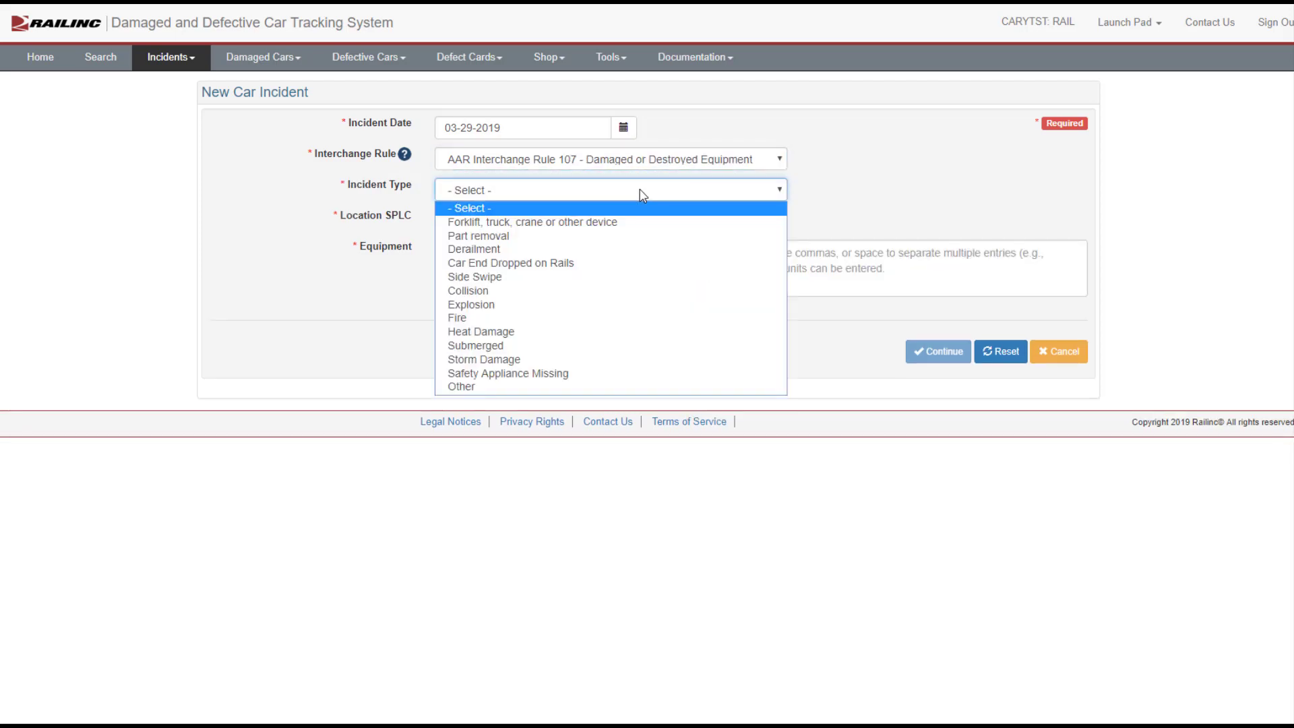
{"action": "left_click", "coordinate": [561, 249]}
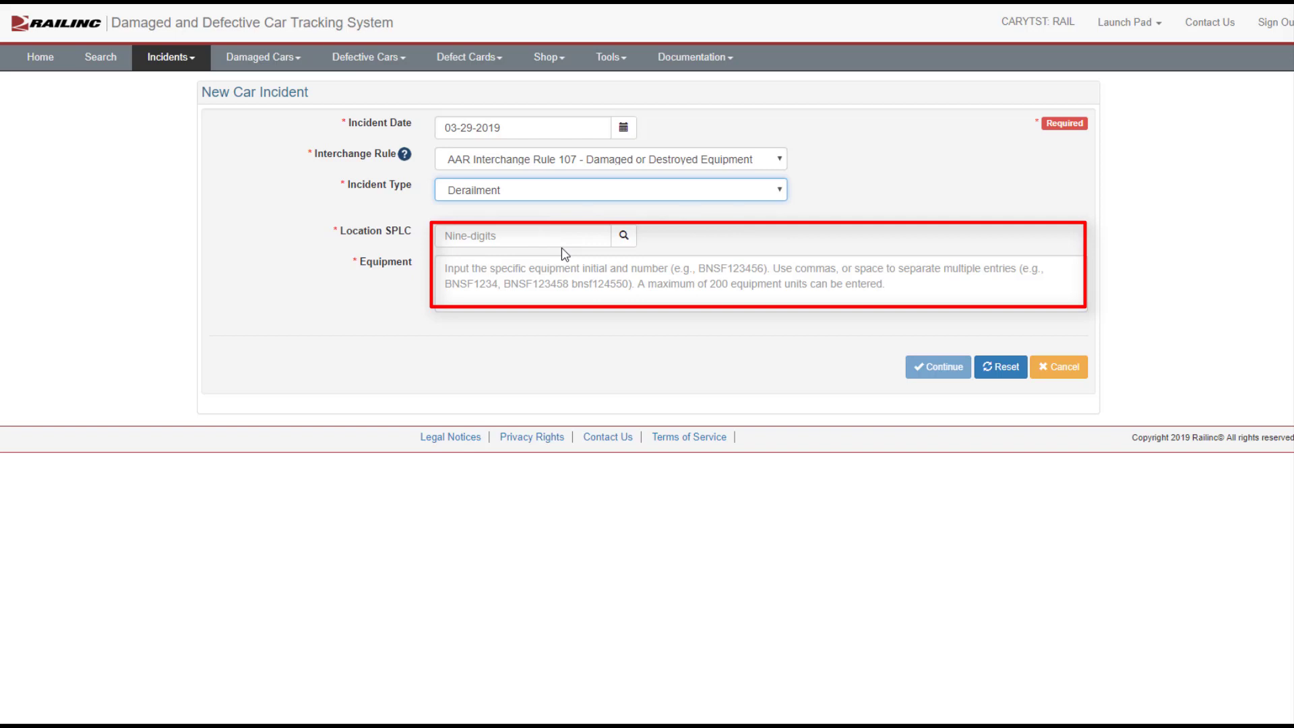
Step: Enter location SPLC 411657000 and equipment AARE21, then continue the incident
{"action": "left_click", "coordinate": [563, 237]}
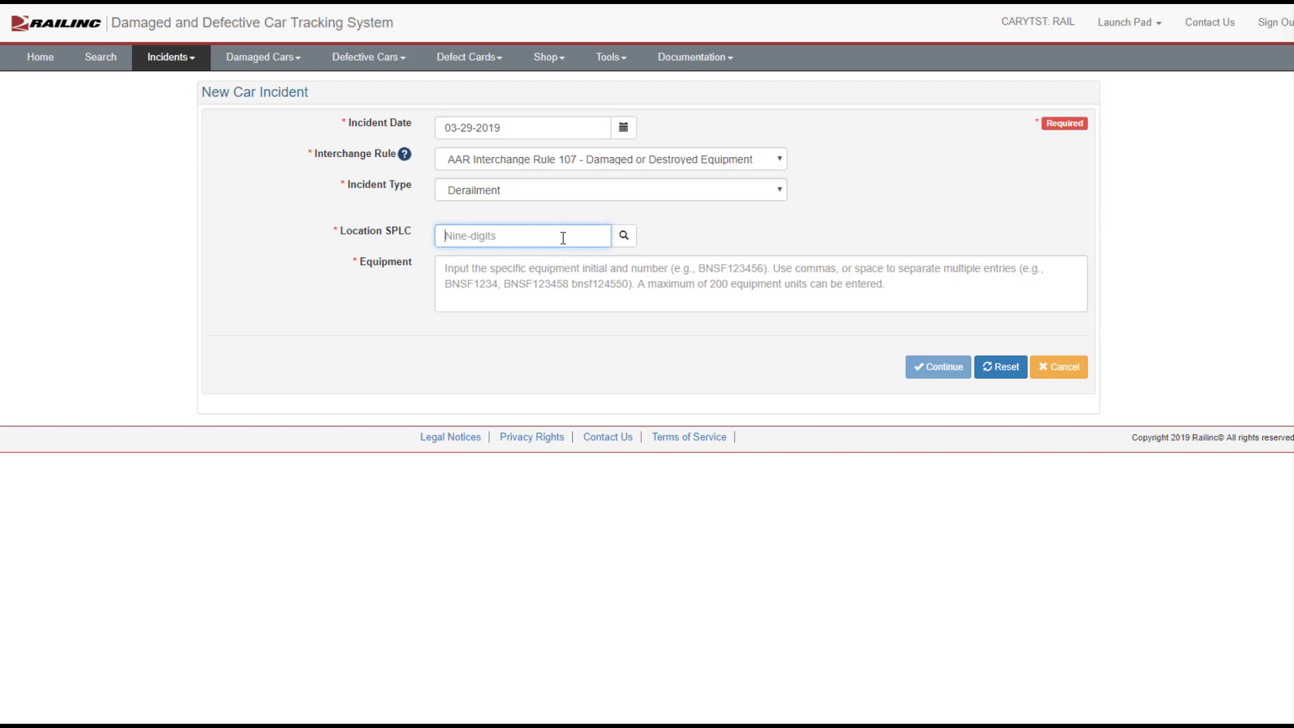
{"action": "type", "text": "411657000"}
{"action": "left_click", "coordinate": [558, 274]}
{"action": "type", "text": "AA"}
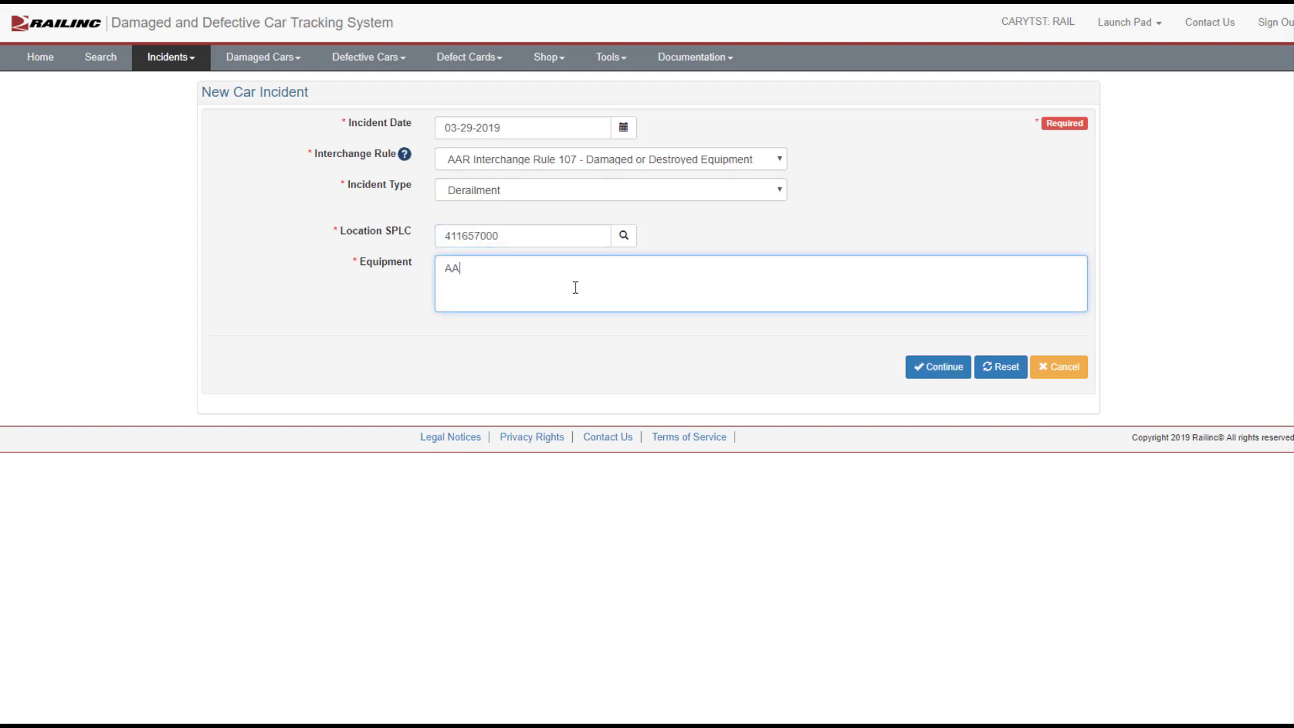
{"action": "type", "text": "RE21"}
{"action": "left_click", "coordinate": [934, 370]}
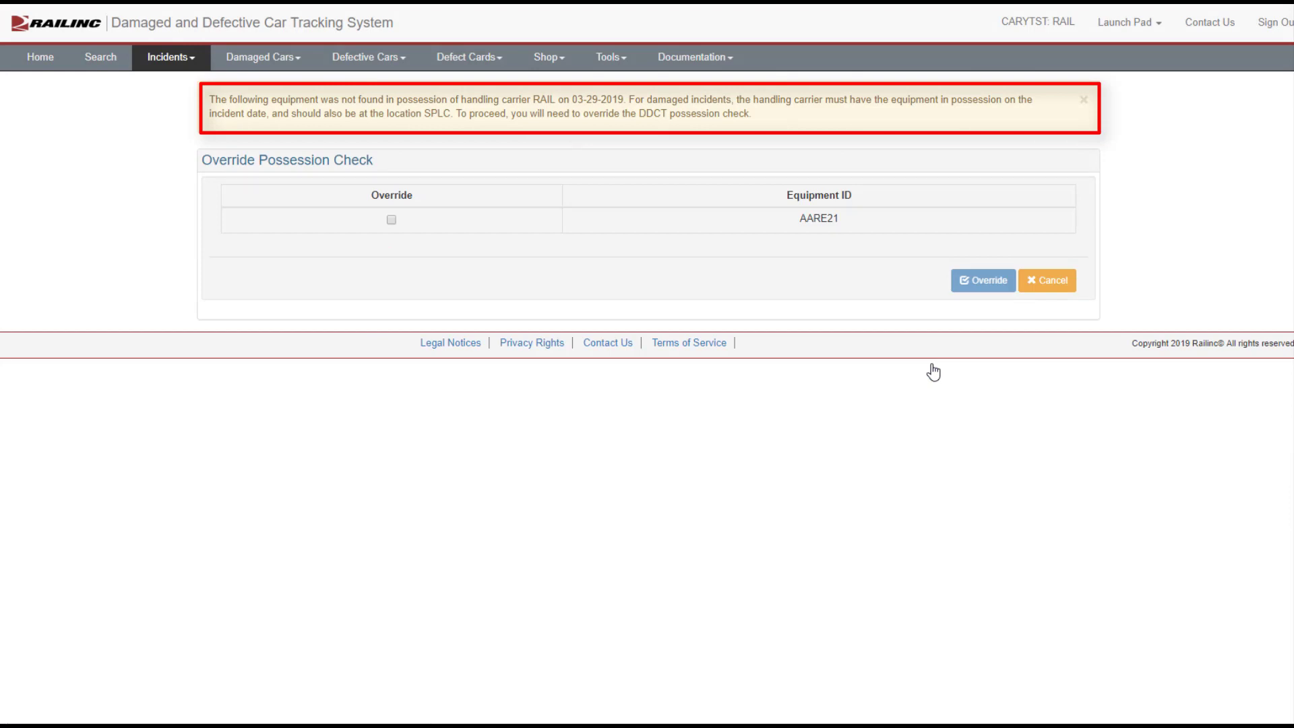
Step: Override the possession check for equipment AARE21 and confirm the override
{"action": "left_click", "coordinate": [1084, 101]}
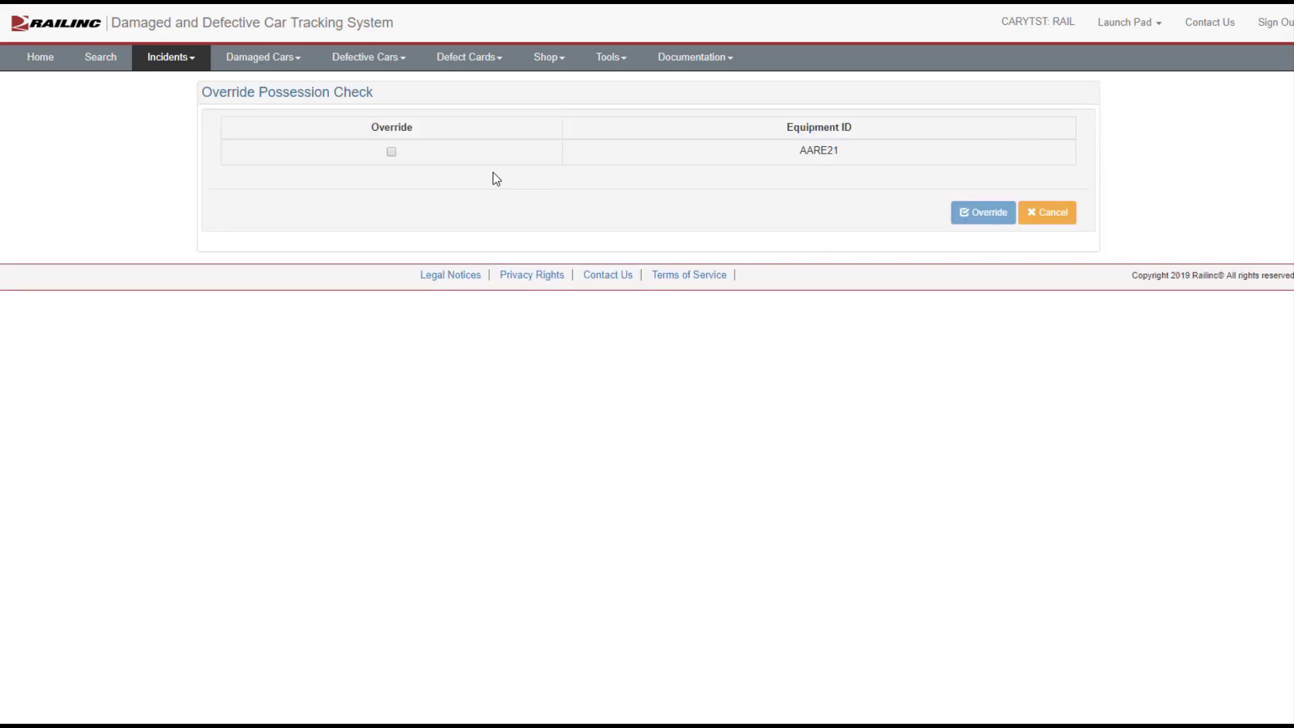
{"action": "left_click", "coordinate": [391, 151]}
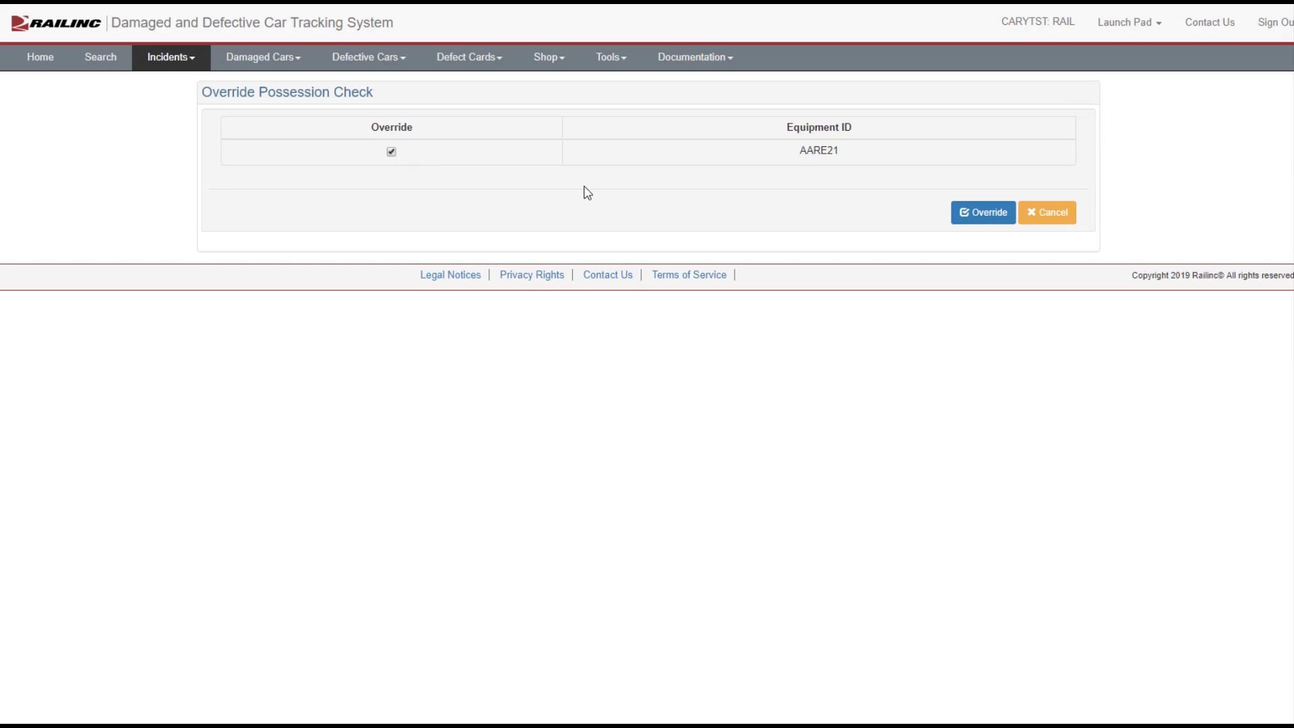
{"action": "left_click", "coordinate": [972, 217]}
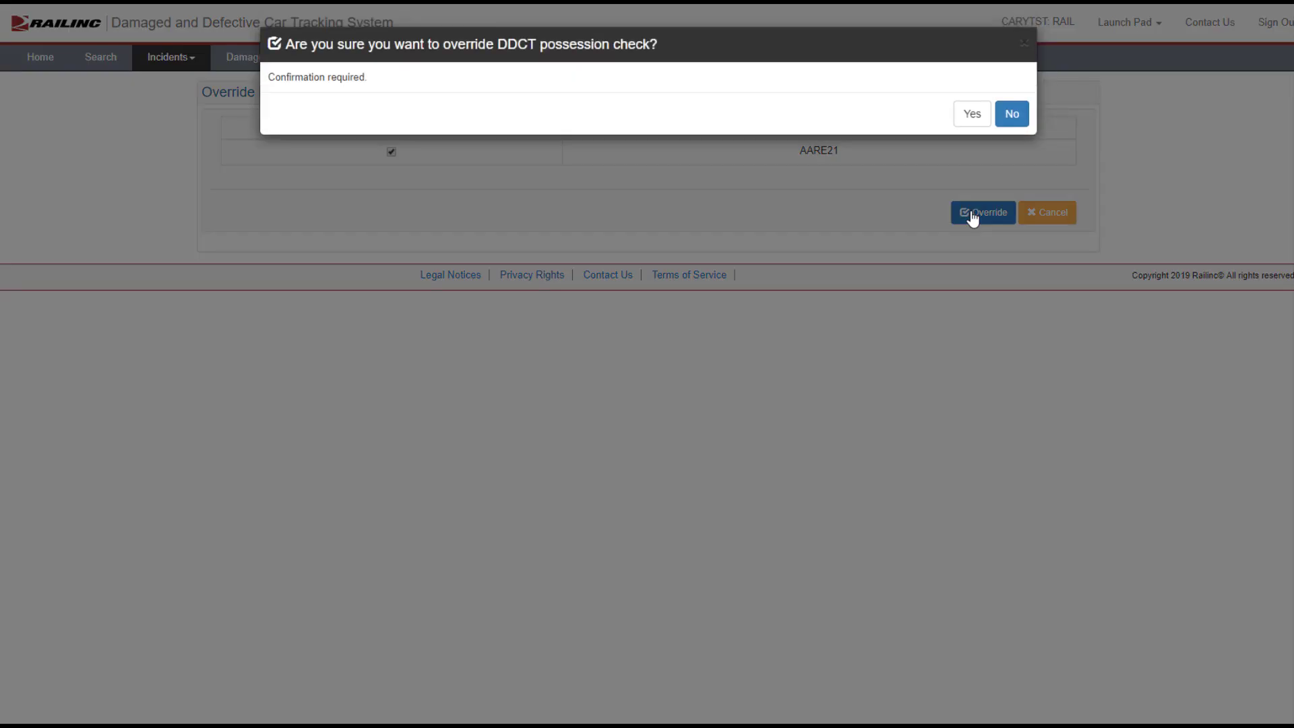
{"action": "left_click", "coordinate": [970, 115]}
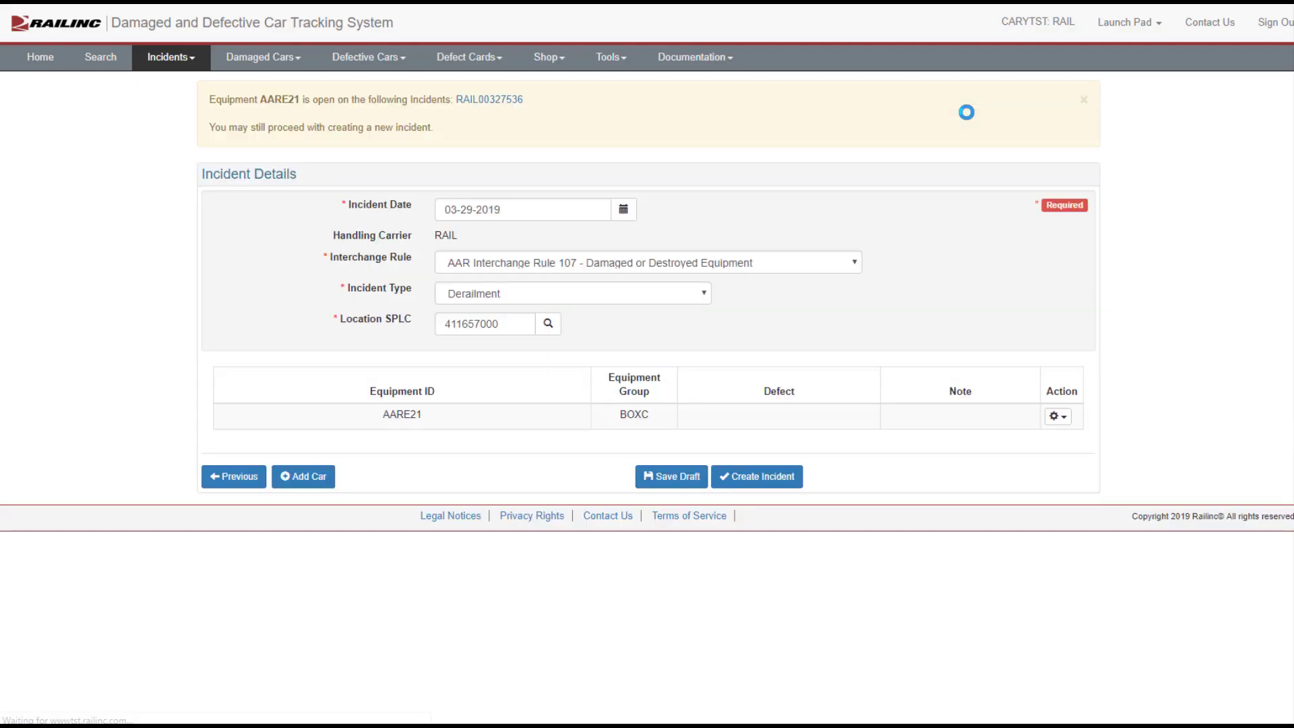
{"action": "left_click", "coordinate": [1084, 101]}
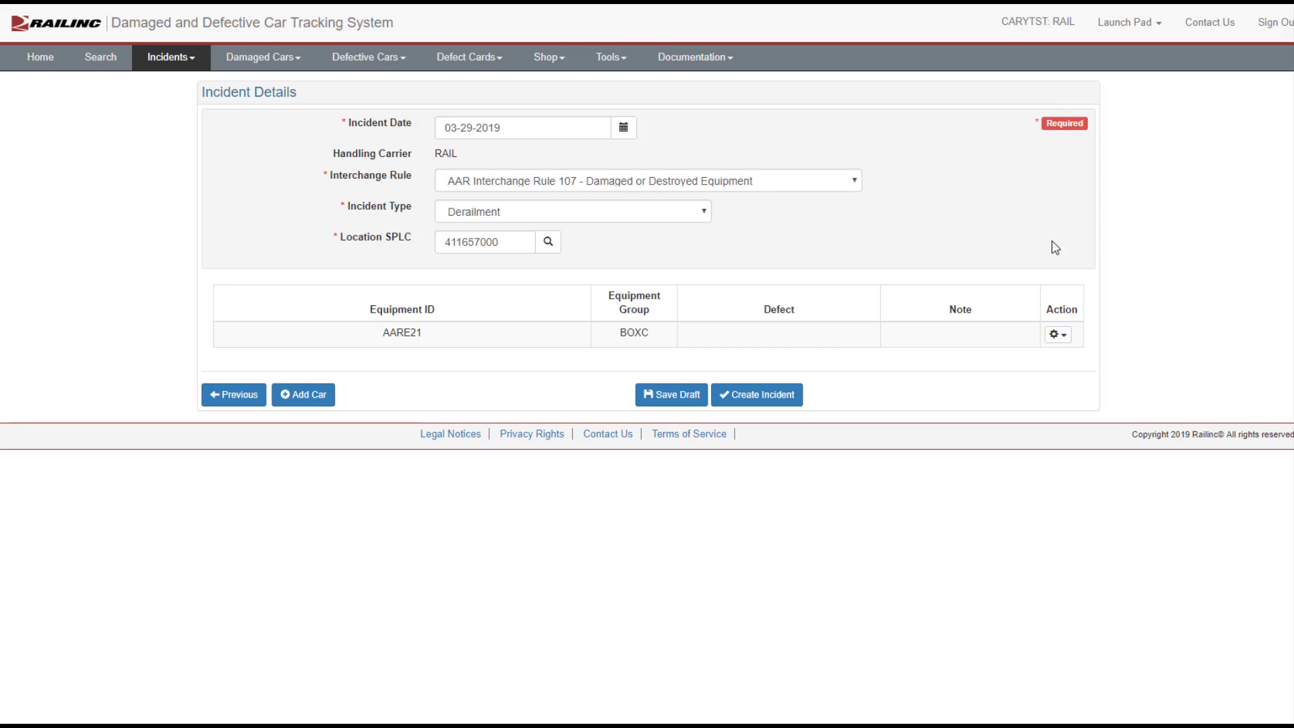
Step: Add defect D - Derailment/Accident with description "overturned" to car AARE21 and save
{"action": "left_click", "coordinate": [1064, 338]}
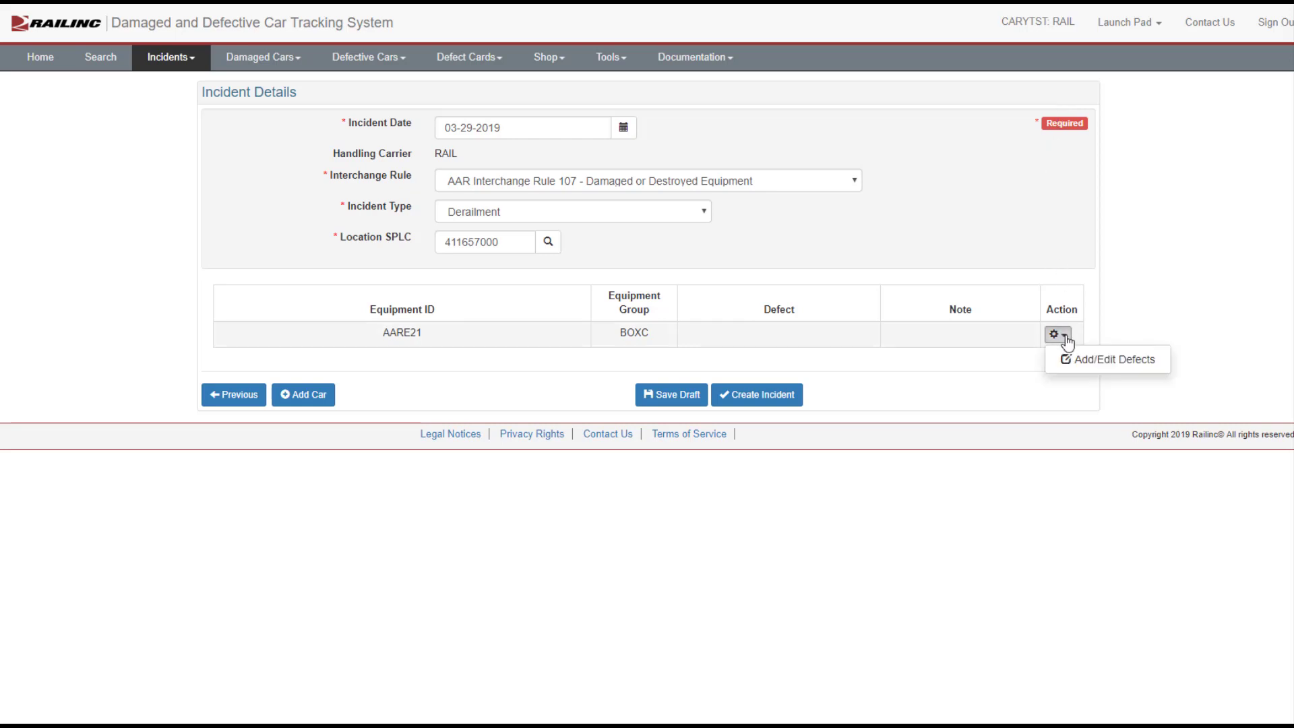
{"action": "left_click", "coordinate": [1094, 364]}
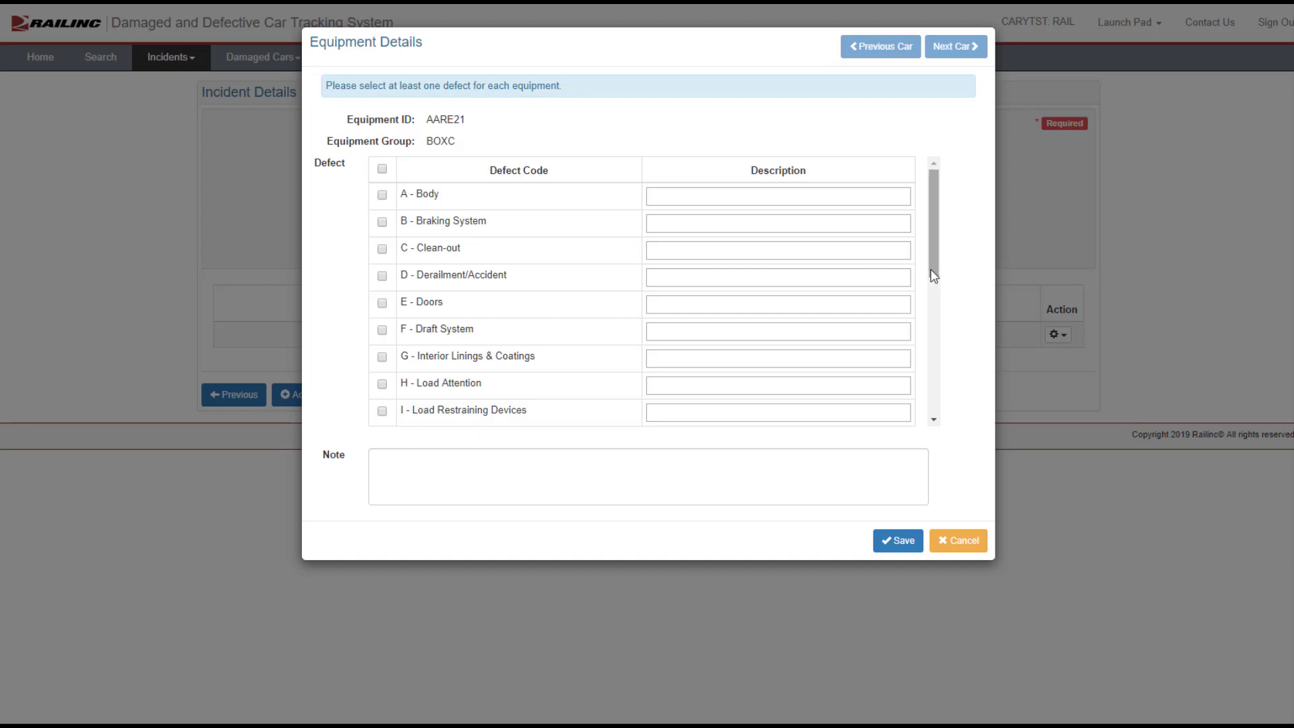
{"action": "mouse_move", "coordinate": [934, 275]}
{"action": "left_mouse_down"}
{"action": "mouse_move", "coordinate": [947, 424]}
{"action": "mouse_move", "coordinate": [926, 258]}
{"action": "left_mouse_up"}
{"action": "left_click", "coordinate": [382, 276]}
{"action": "left_click", "coordinate": [666, 276]}
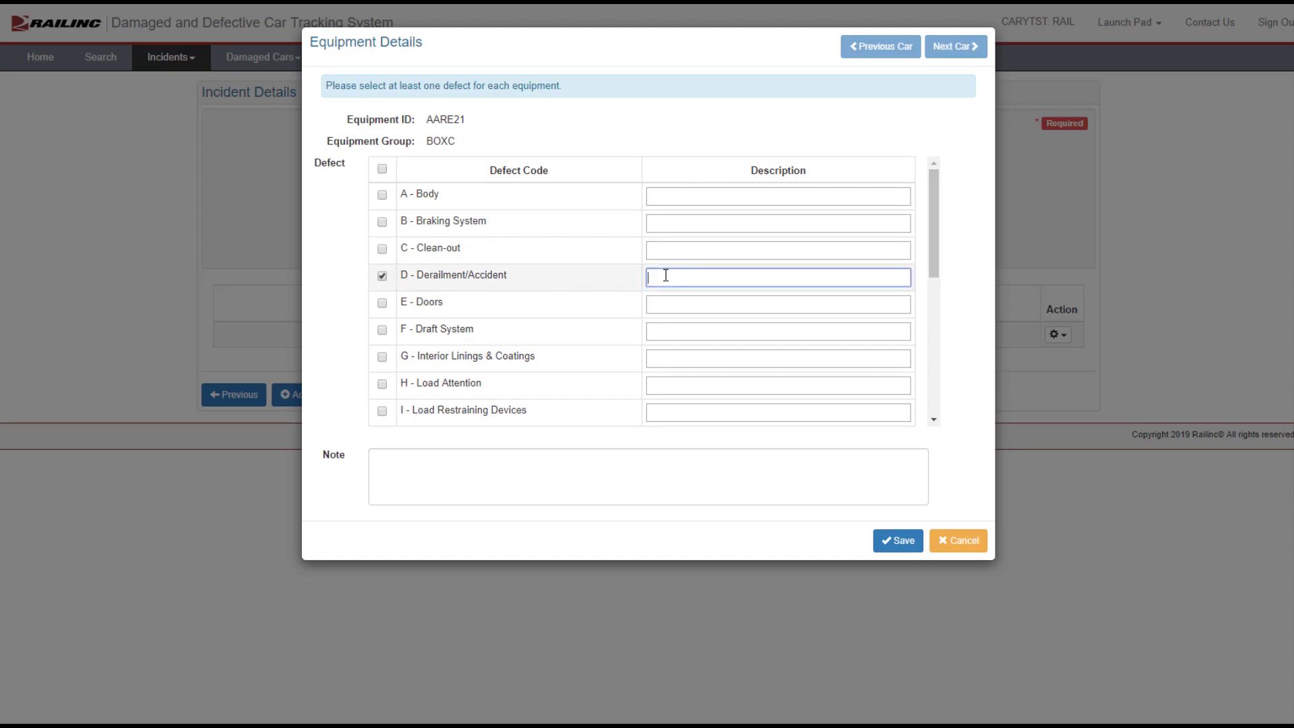
{"action": "type", "text": "overturned"}
{"action": "left_click", "coordinate": [898, 541]}
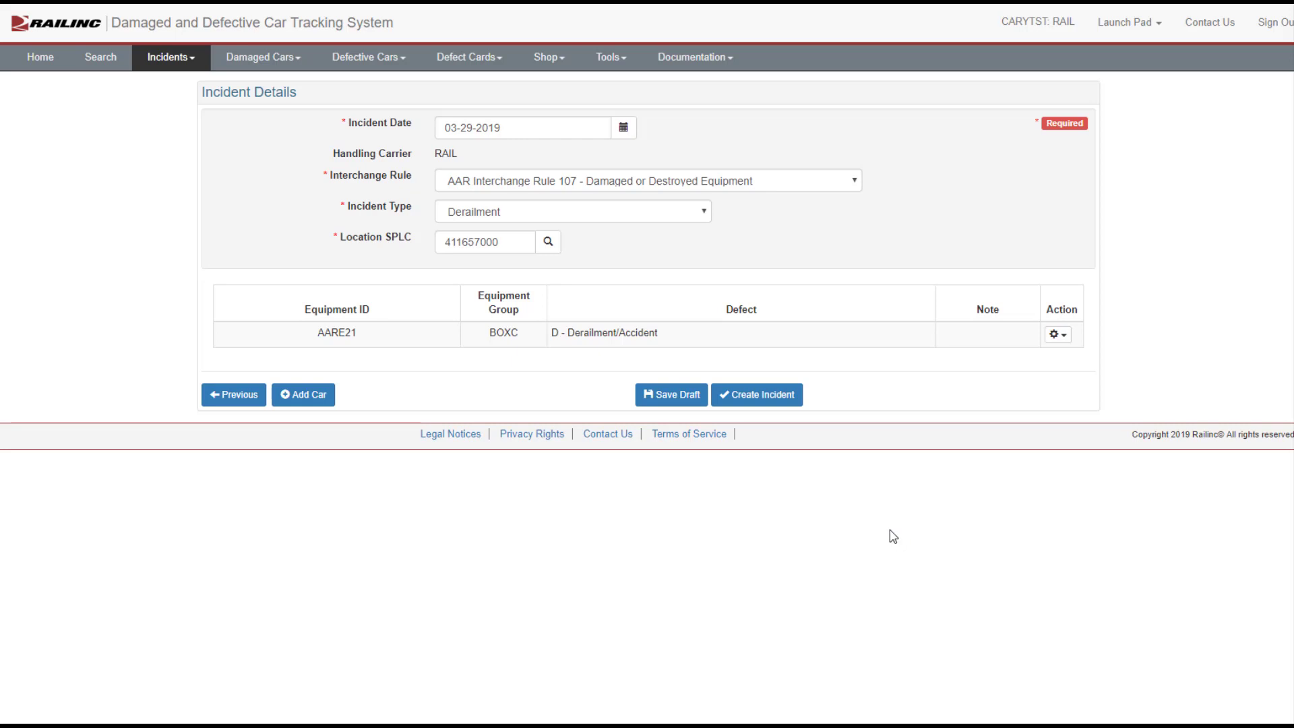
Step: Create the incident, confirm it, and finish
{"action": "left_click", "coordinate": [777, 403]}
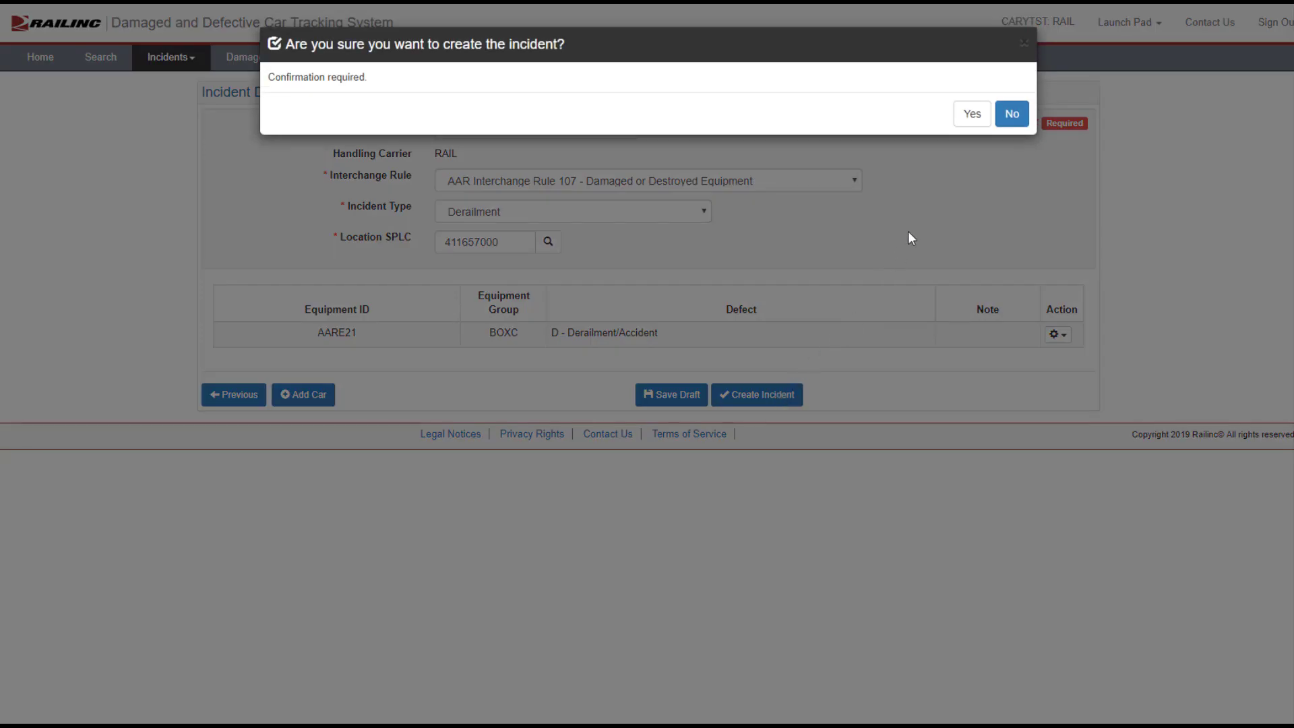
{"action": "left_click", "coordinate": [971, 116]}
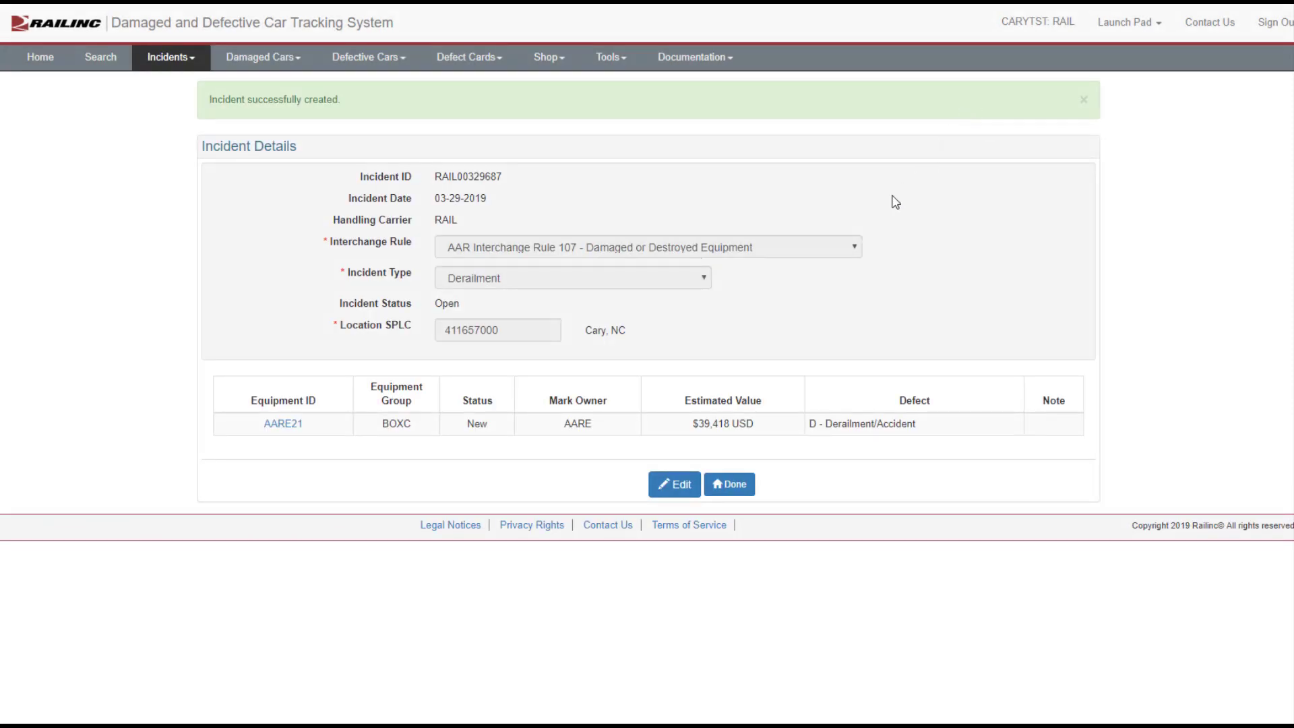
{"action": "left_click", "coordinate": [742, 490]}
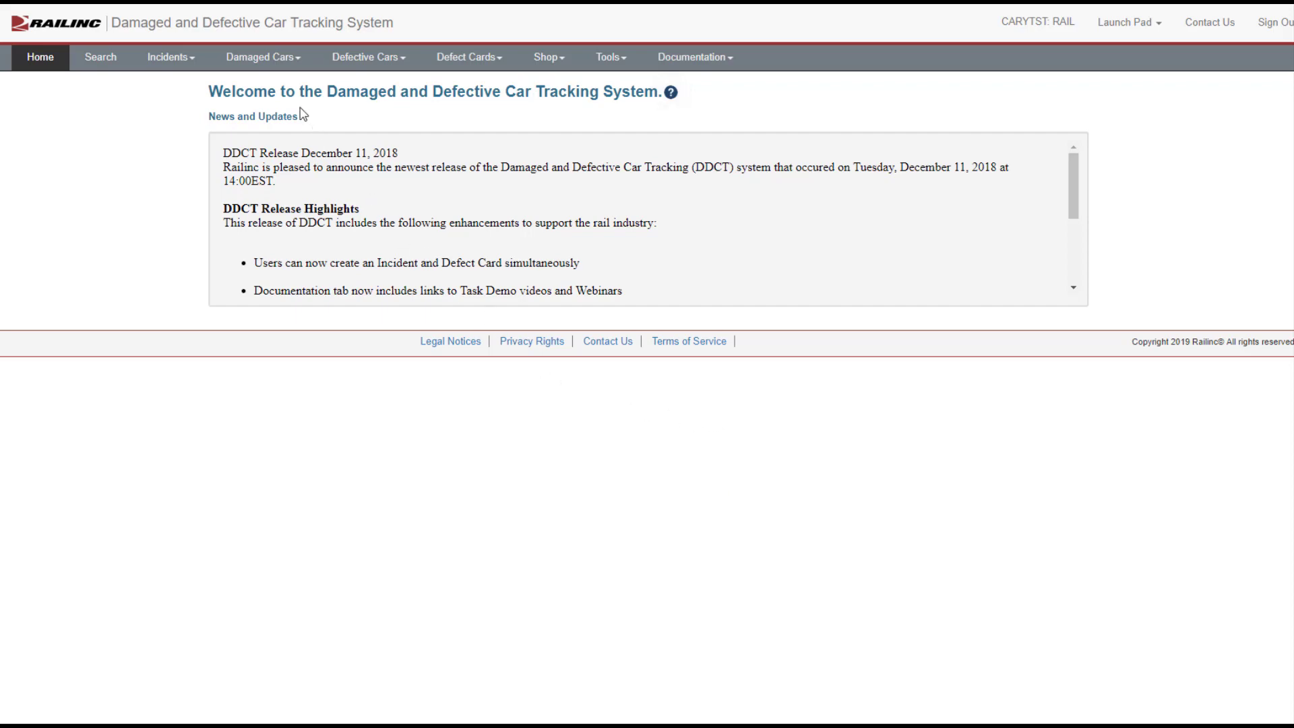
Step: Start a Request Actual DV/Disposition and add equipment AARE21 to it
{"action": "left_click", "coordinate": [281, 64]}
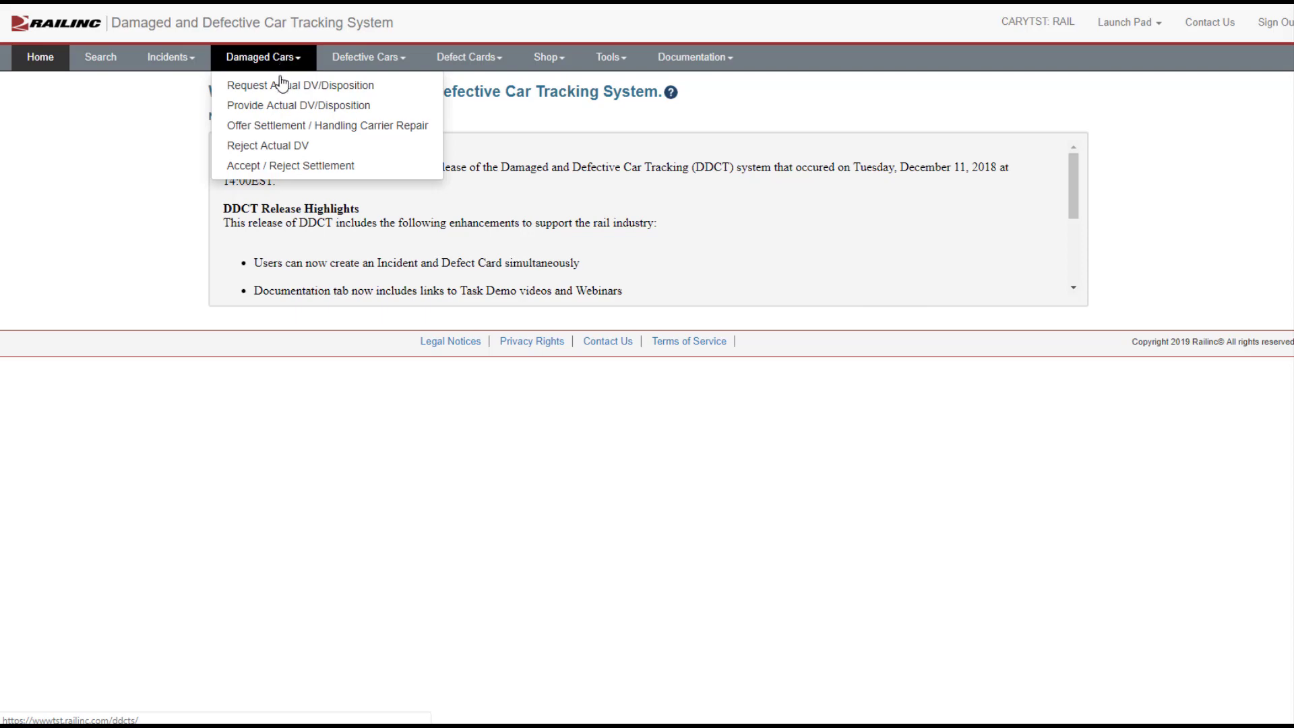
{"action": "left_click", "coordinate": [280, 87]}
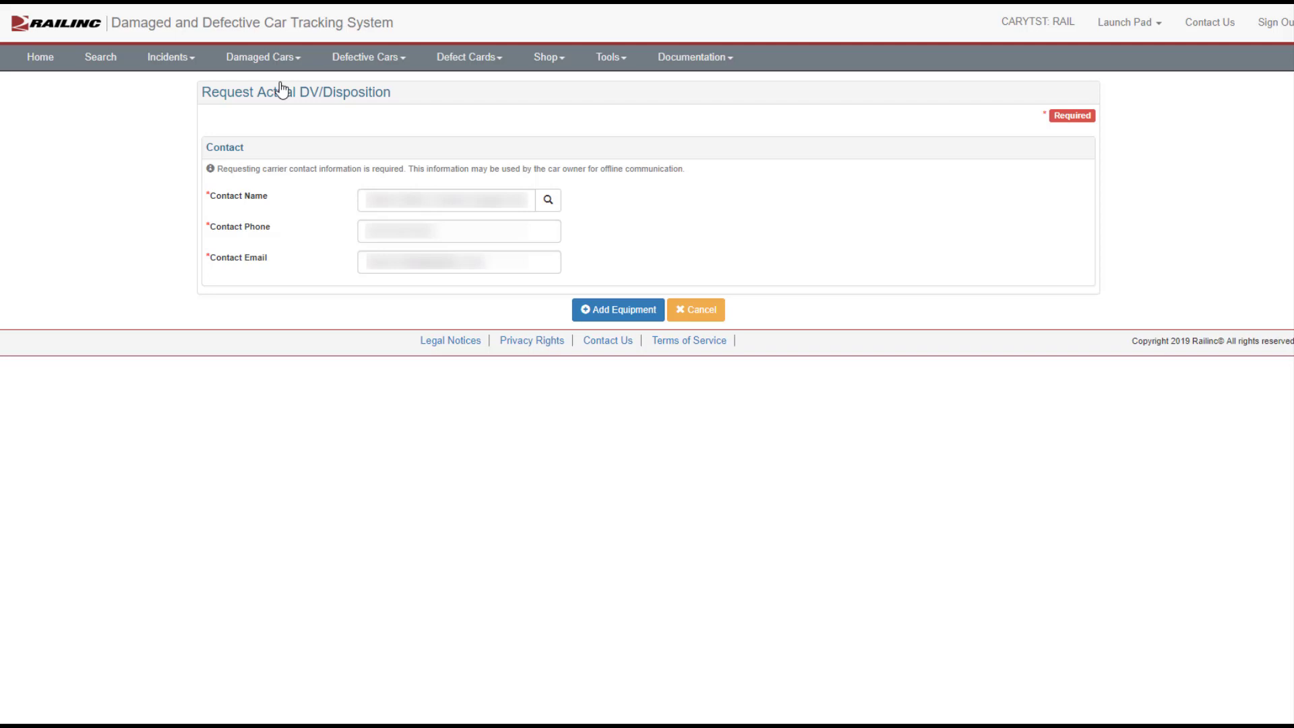
{"action": "left_click", "coordinate": [606, 313]}
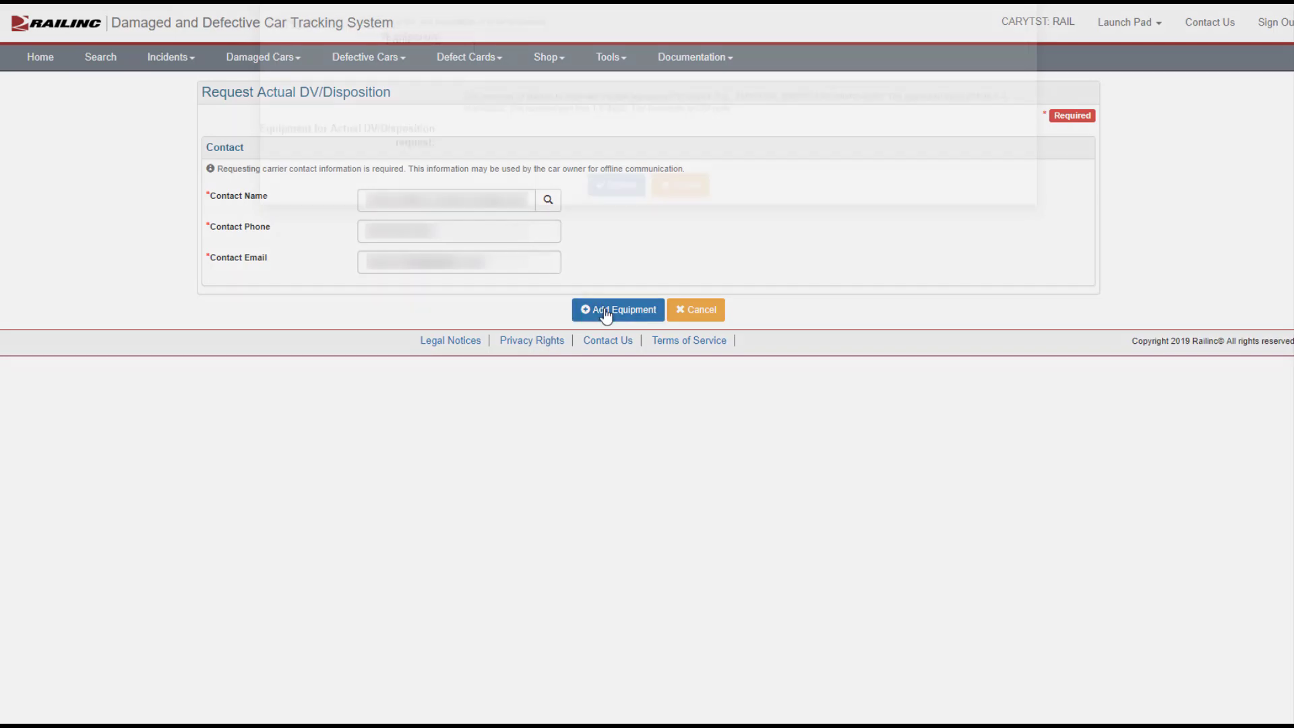
{"action": "type", "text": "AA"}
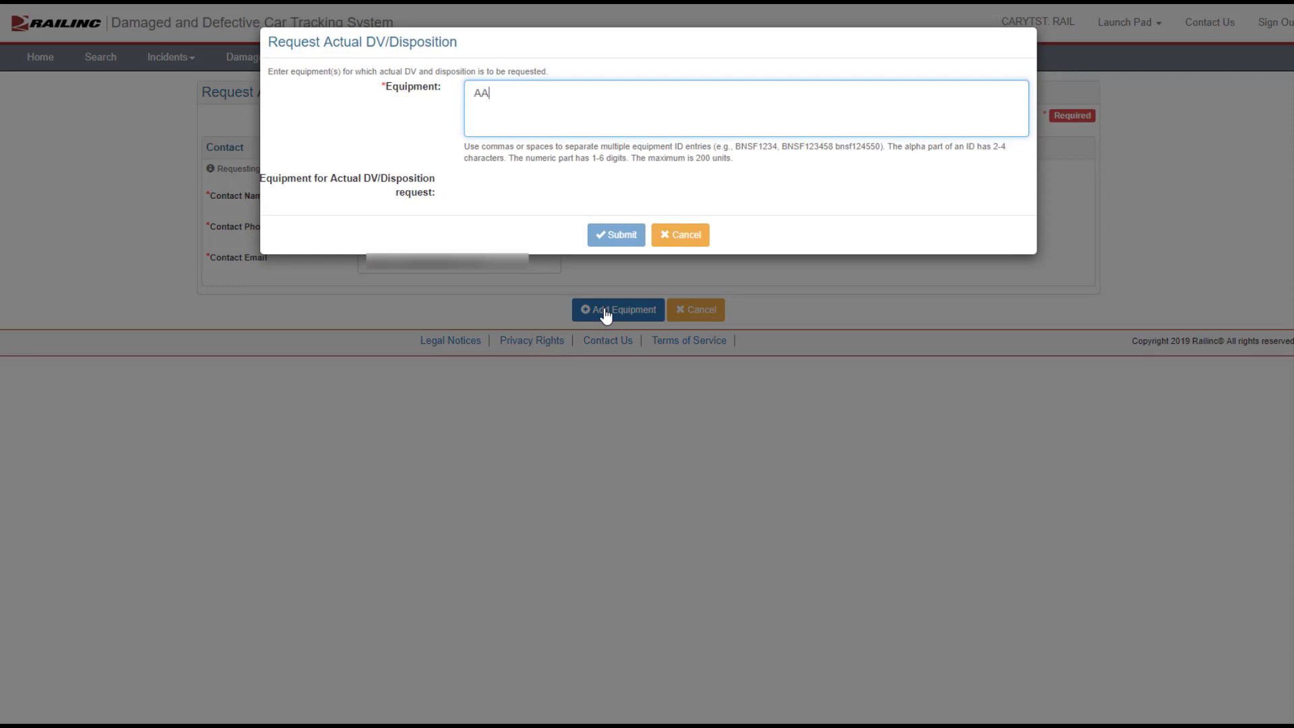
{"action": "type", "text": "RE21"}
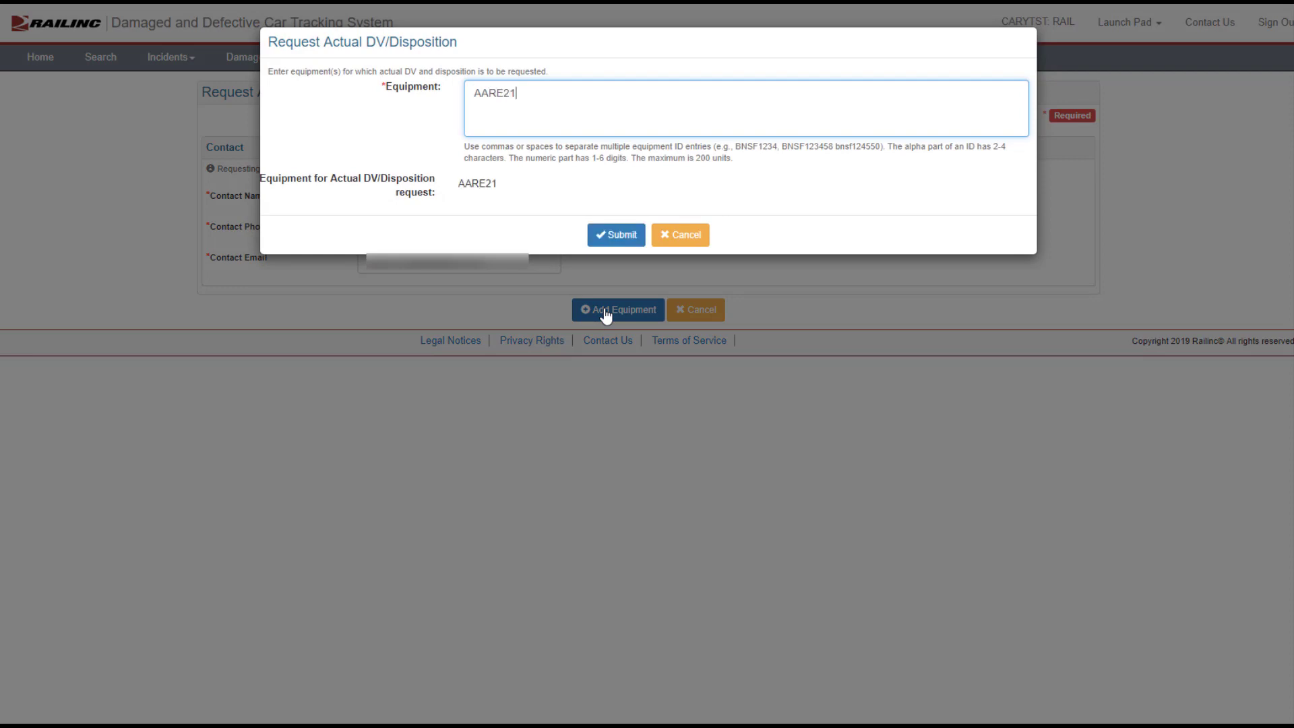
{"action": "left_click", "coordinate": [609, 235]}
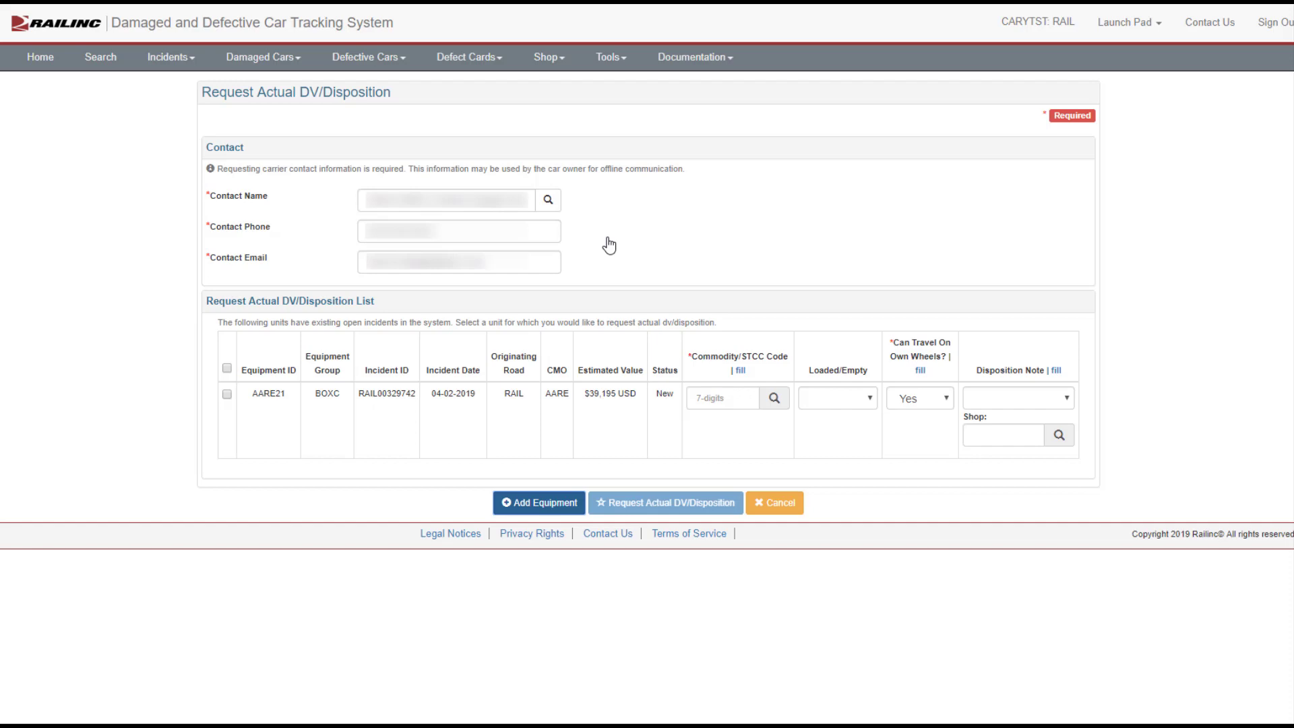
Step: Select AARE21 and set commodity/STCC code 3311115, Loaded, and cannot travel on own wheels (No)
{"action": "left_click", "coordinate": [228, 394]}
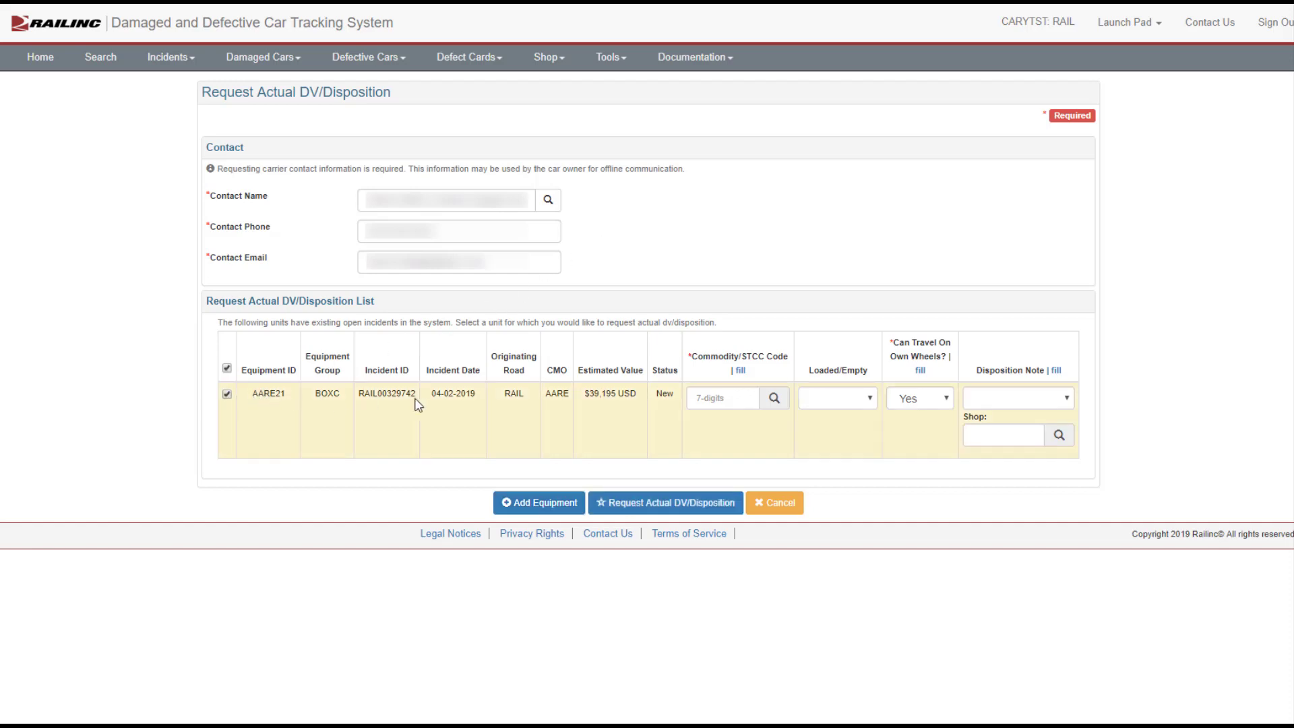
{"action": "left_click", "coordinate": [702, 393]}
{"action": "type", "text": "3511115"}
{"action": "left_click", "coordinate": [815, 403]}
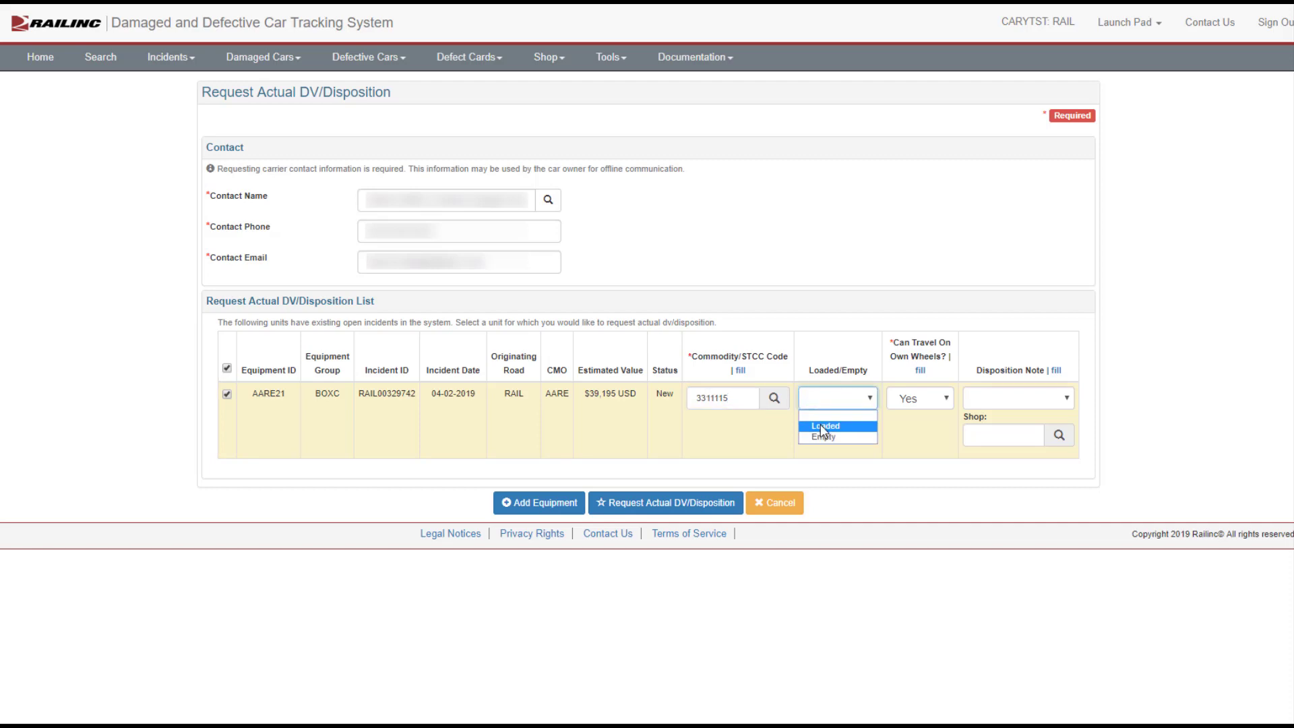
{"action": "left_click", "coordinate": [822, 427]}
{"action": "left_click", "coordinate": [905, 403]}
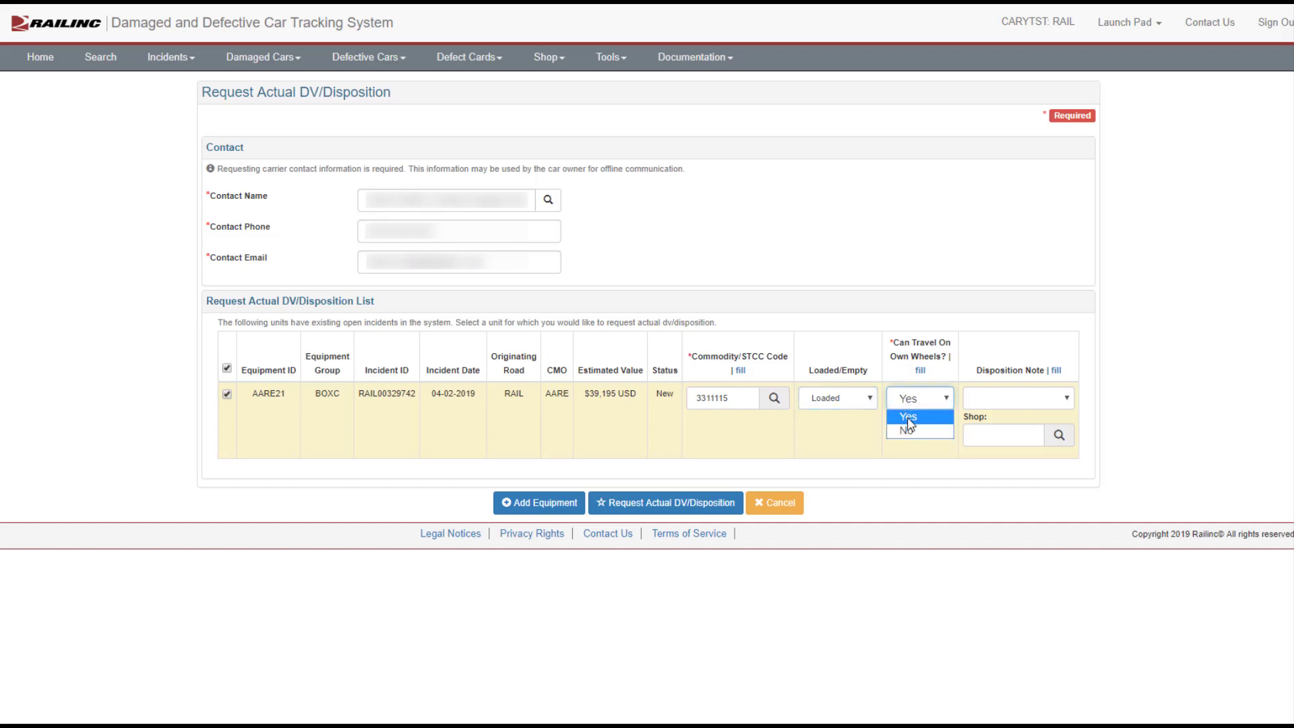
{"action": "left_click", "coordinate": [907, 429]}
Step: Submit the actual DV/Disposition request for the selected equipment, confirm it, and finish
{"action": "left_click", "coordinate": [677, 509]}
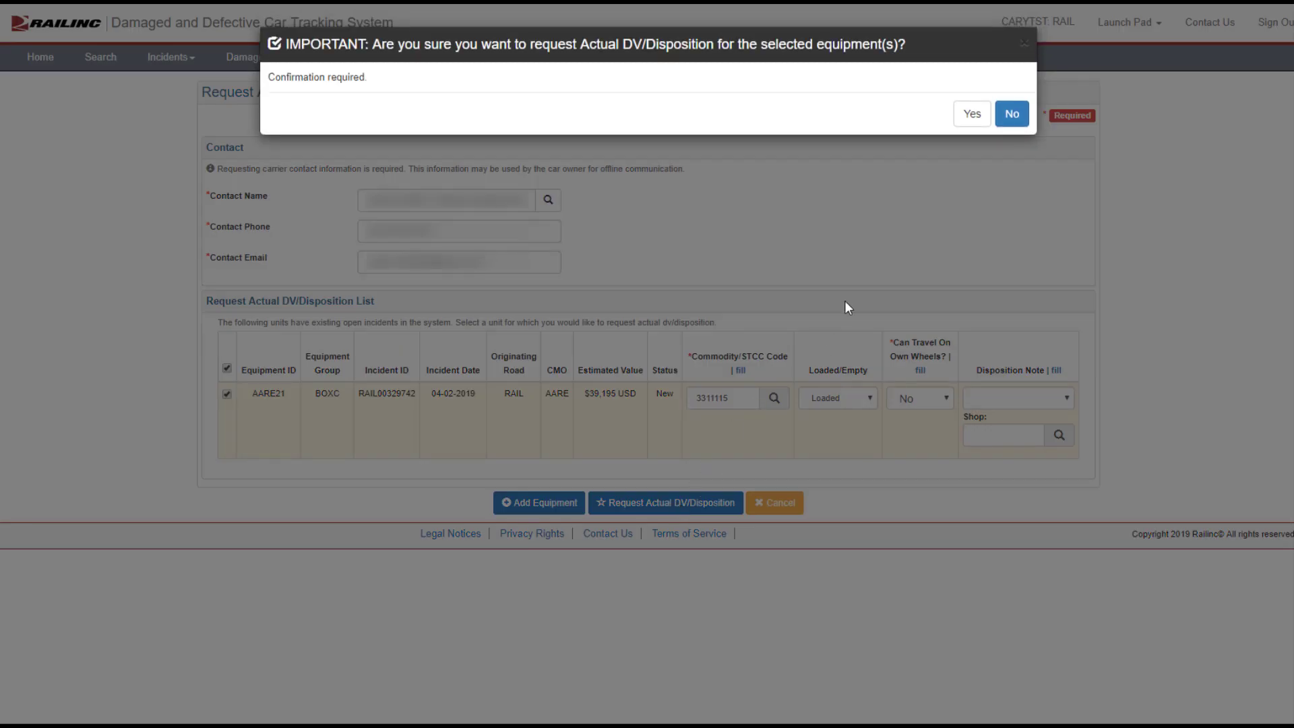
{"action": "left_click", "coordinate": [971, 114]}
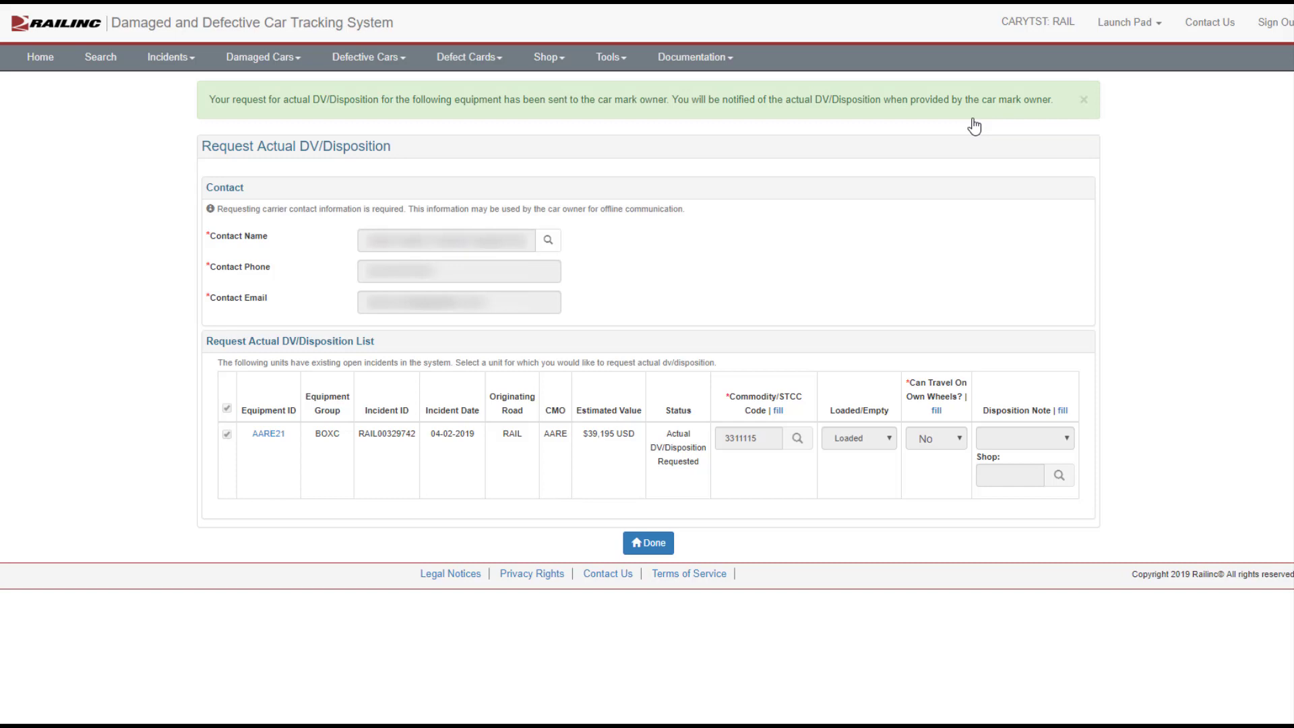
{"action": "left_click", "coordinate": [665, 545]}
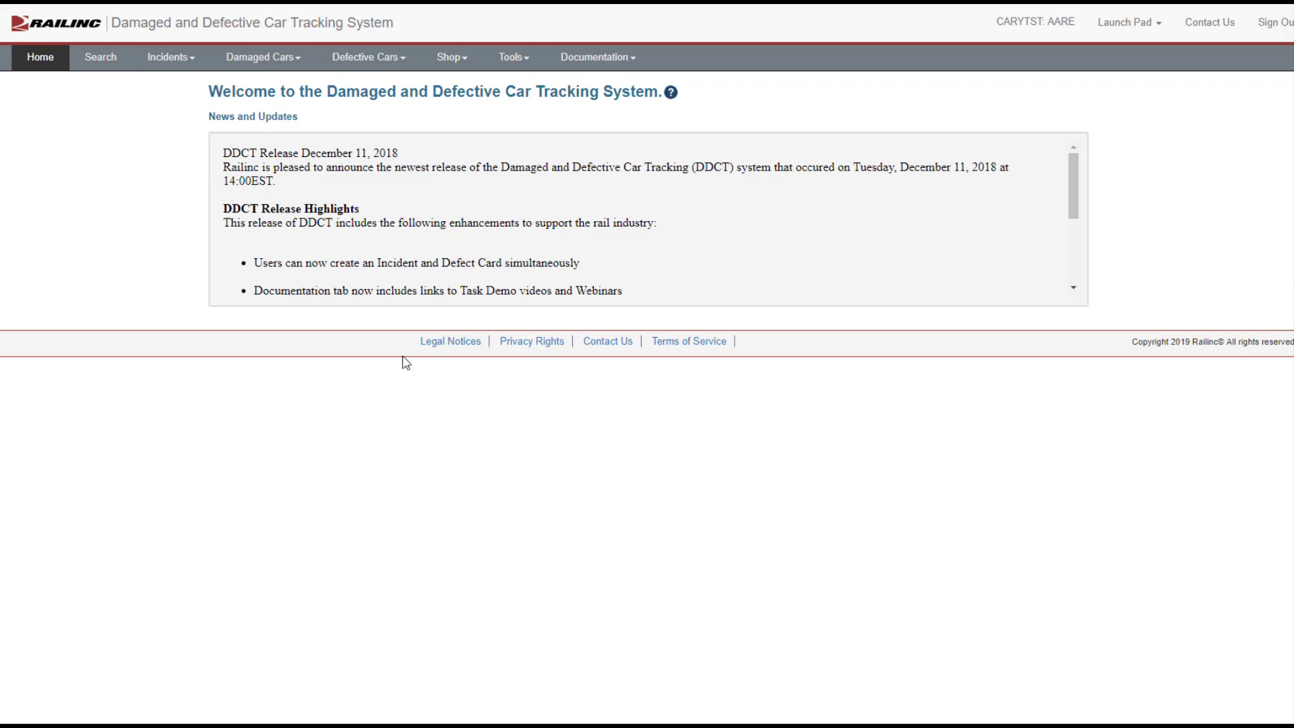
Step: Open the list of pending damaged car incidents awaiting actual DV/Disposition
{"action": "left_click", "coordinate": [271, 62]}
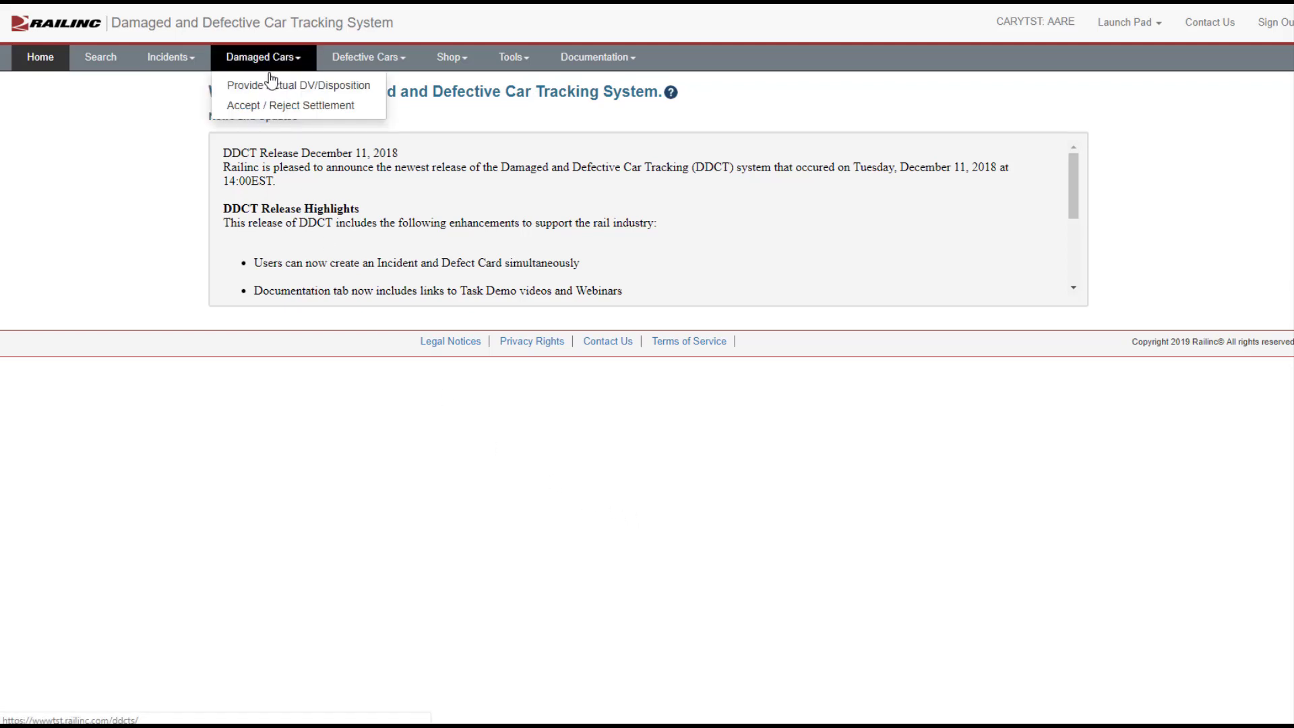
{"action": "left_click", "coordinate": [270, 84]}
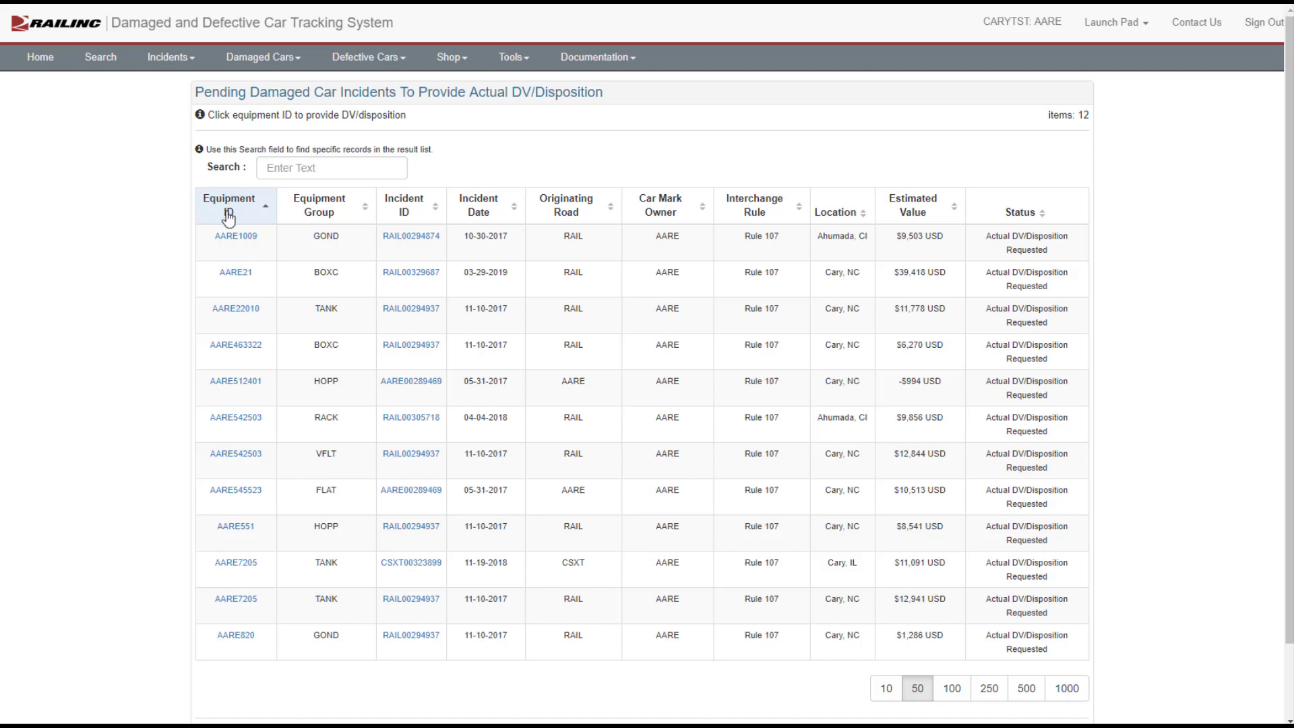
Step: Open AARE21's actual DV calculation and add a REFR betterment dated 09/25/2018, described 'Added refrigeration unit', costing 1000
{"action": "left_click", "coordinate": [234, 273]}
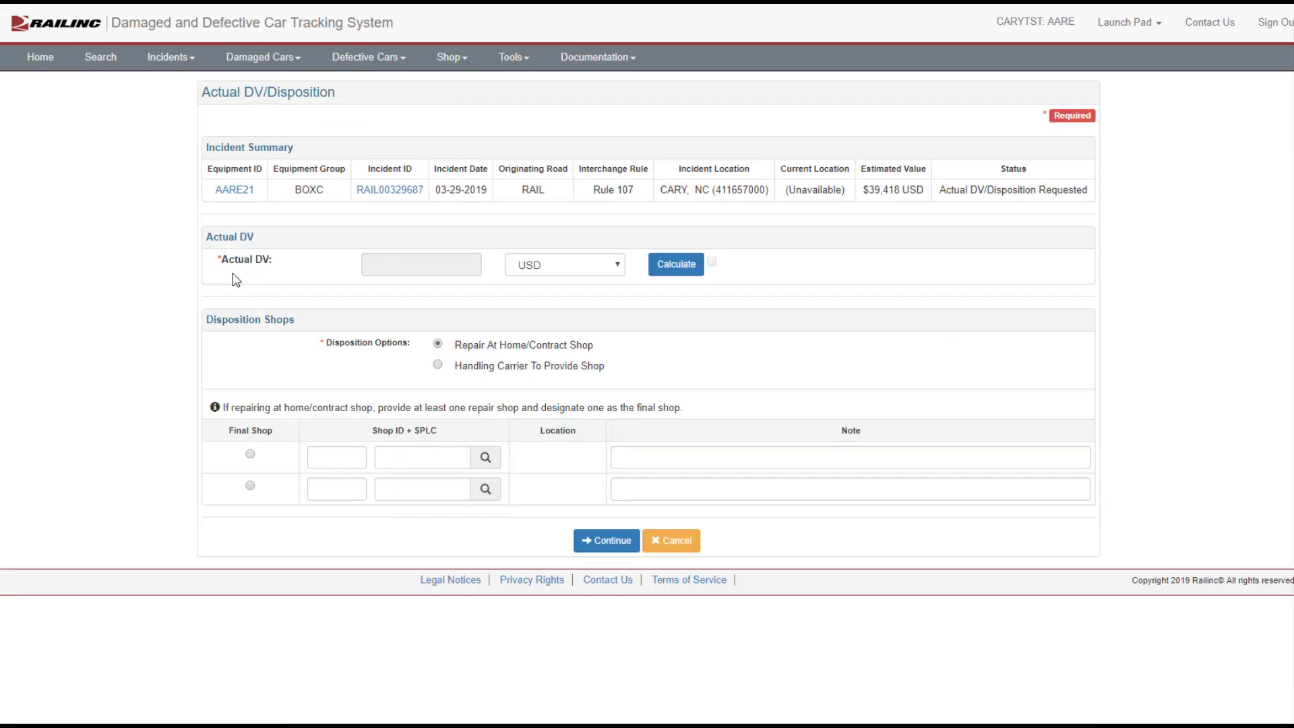
{"action": "left_click", "coordinate": [685, 268]}
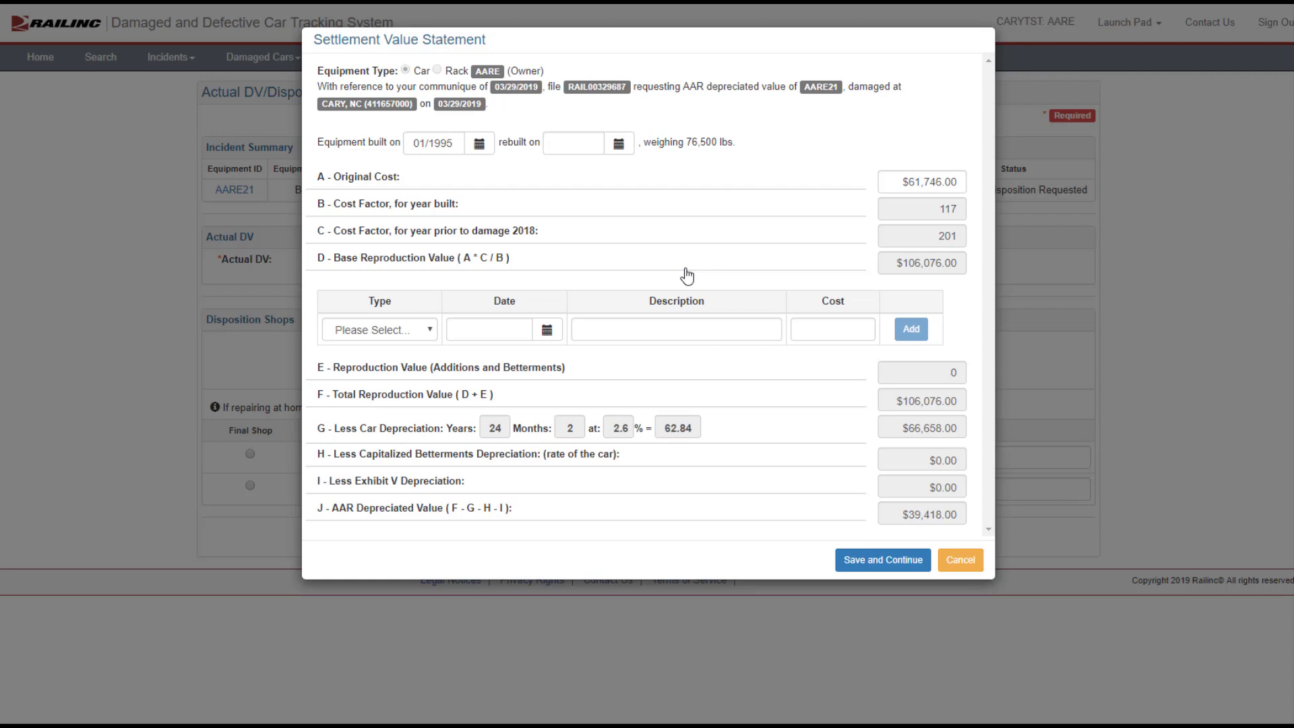
{"action": "left_click", "coordinate": [425, 331]}
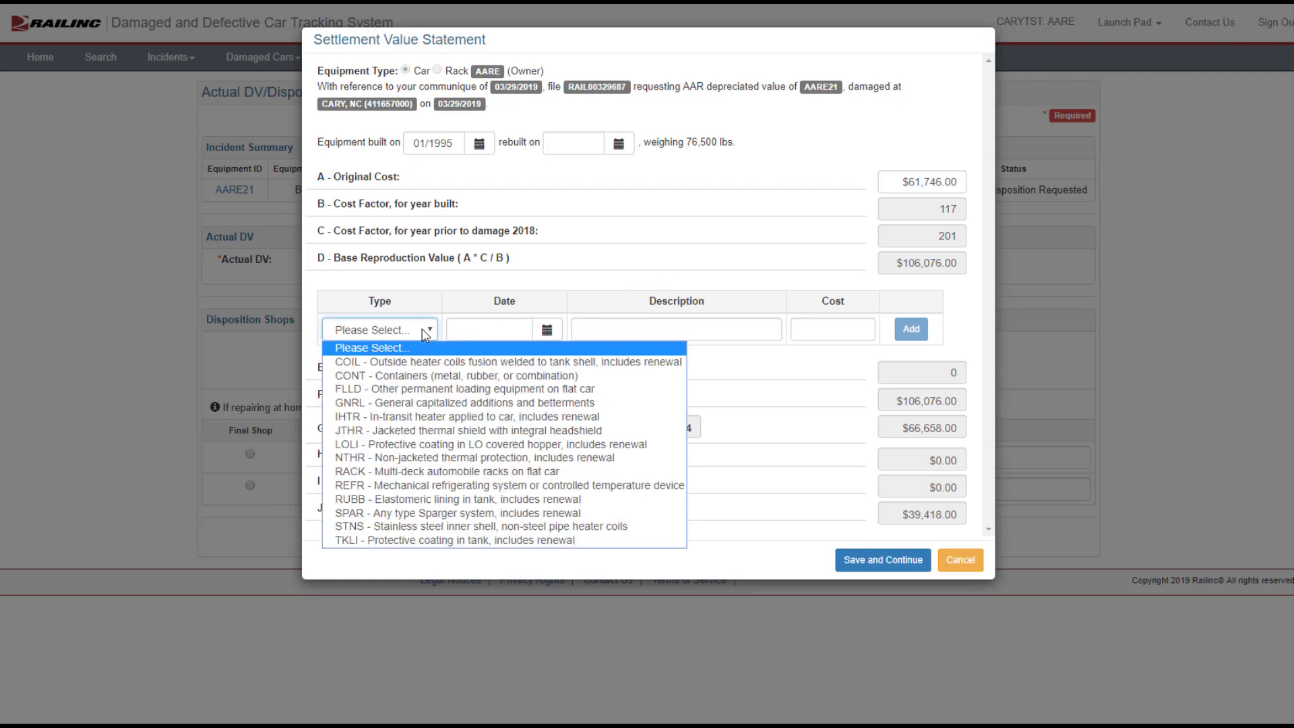
{"action": "left_click", "coordinate": [414, 486]}
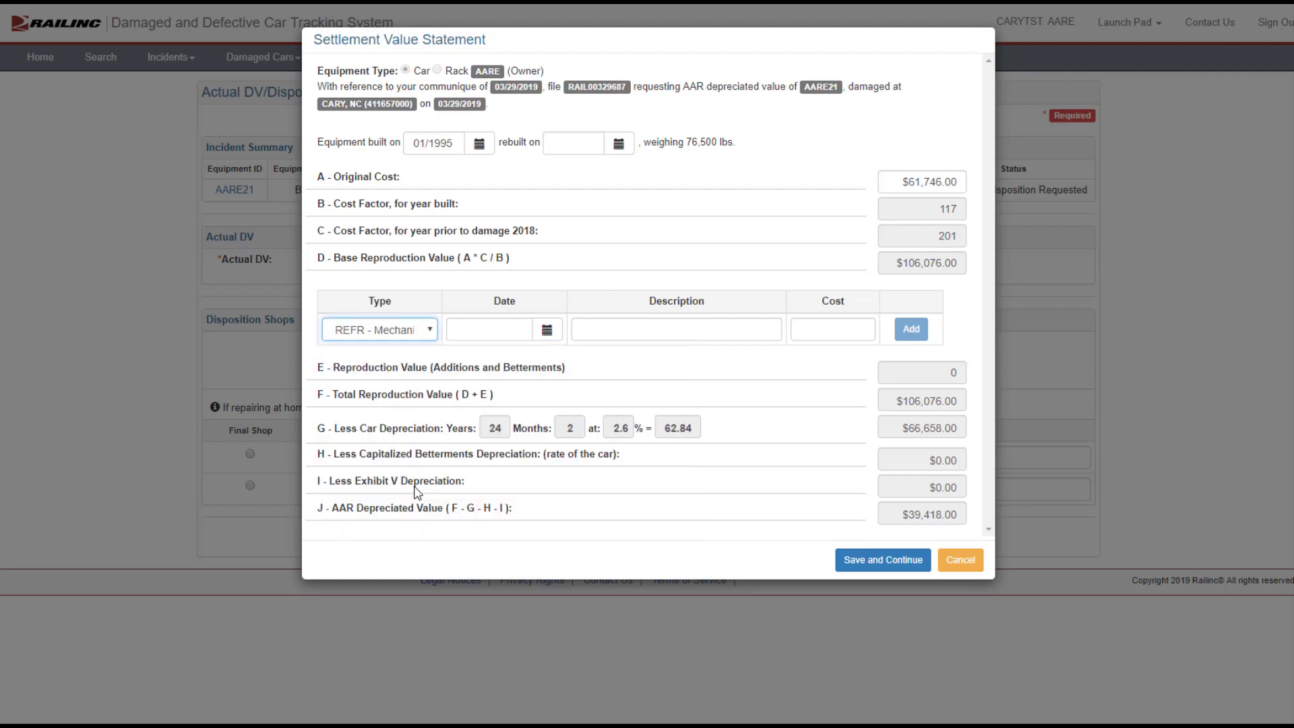
{"action": "left_click", "coordinate": [502, 326]}
{"action": "type", "text": "09/25/2018"}
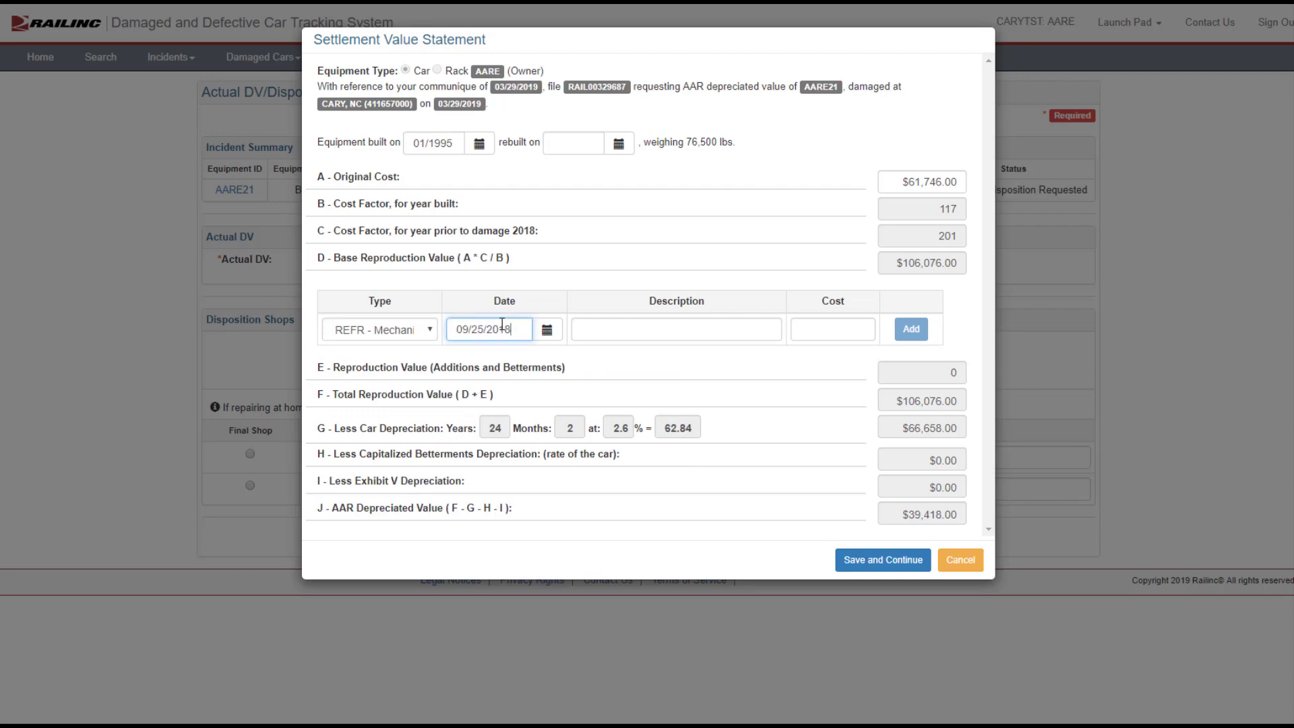
{"action": "left_click", "coordinate": [578, 327]}
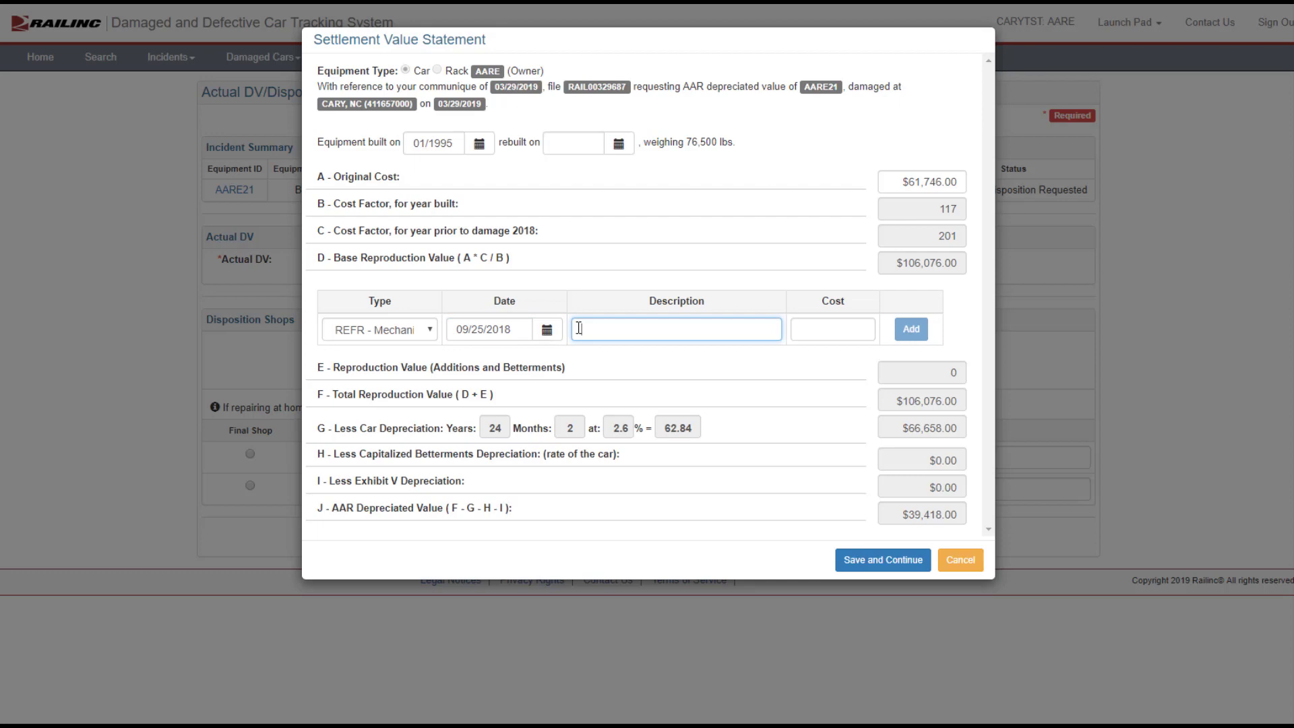
{"action": "type", "text": "Added refrigeration unit"}
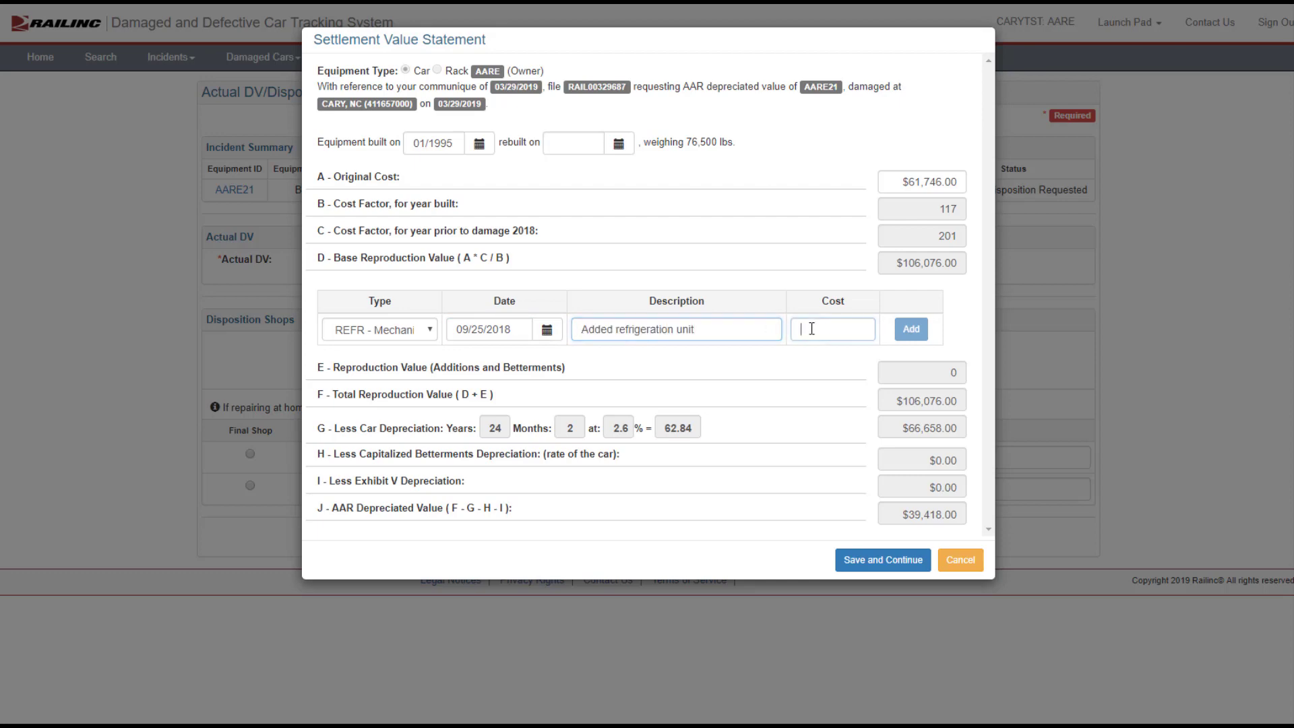
{"action": "left_click", "coordinate": [811, 328]}
{"action": "type", "text": "1000"}
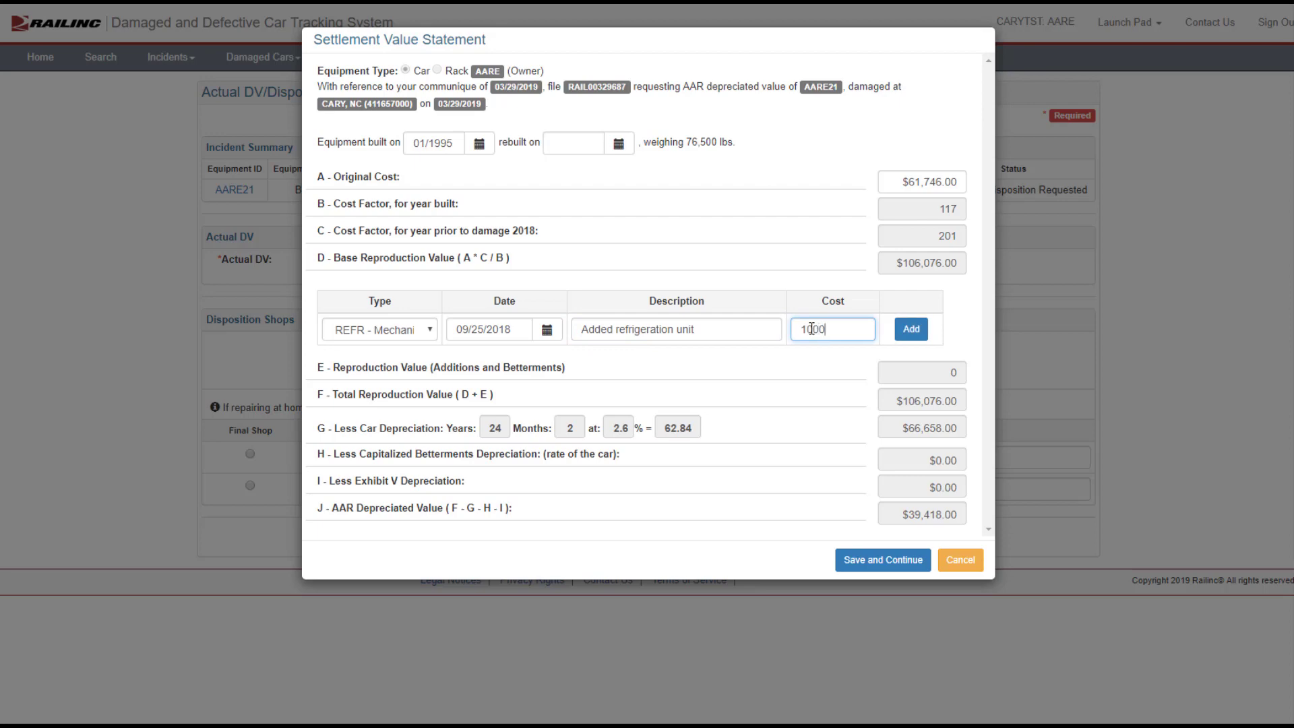
{"action": "left_click", "coordinate": [915, 334]}
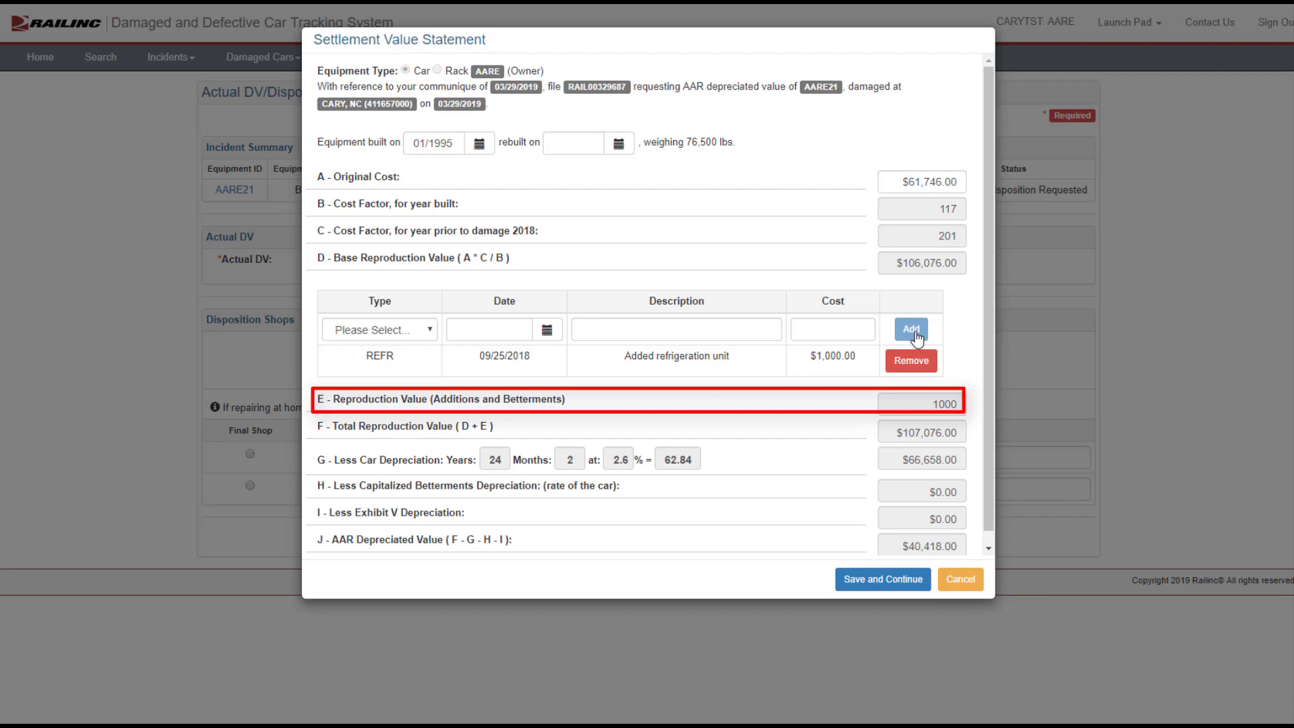
Step: Continue to the salvage worksheet and enter 25500 as the aluminum, stainless steel and standard steel weights
{"action": "left_click", "coordinate": [884, 581]}
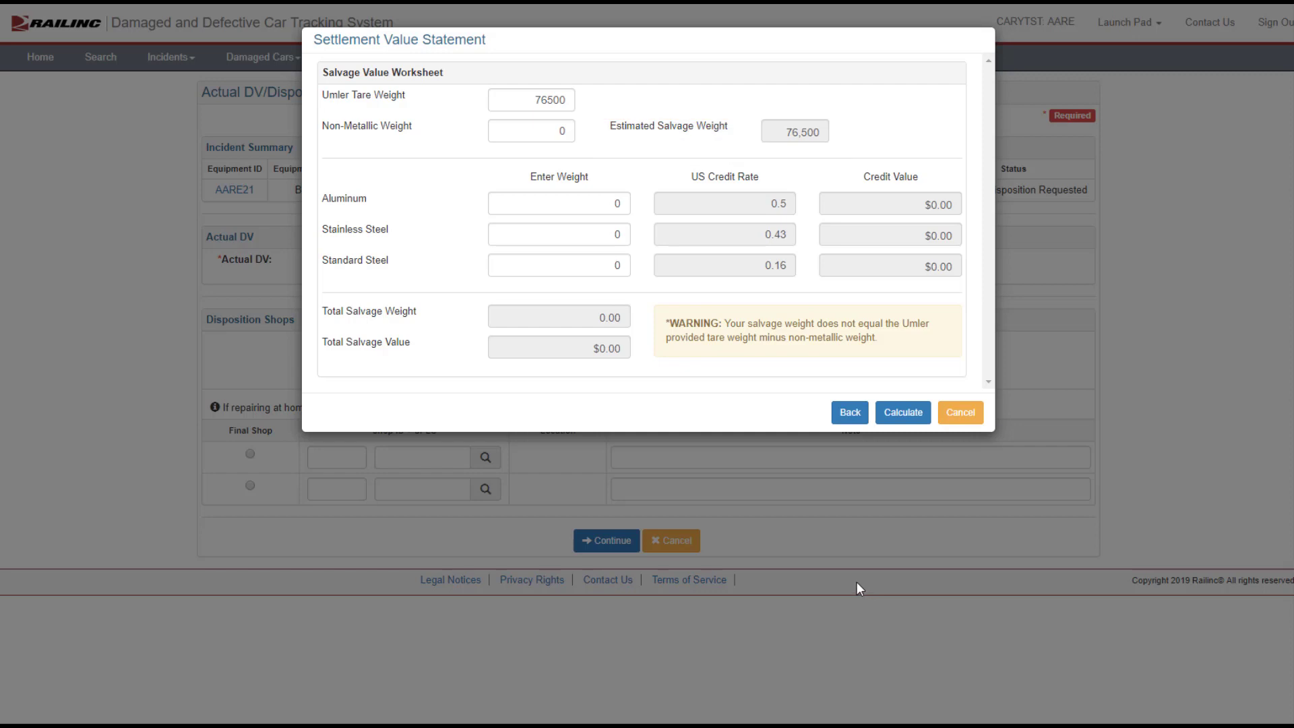
{"action": "left_click", "coordinate": [571, 203]}
{"action": "left_click_drag", "start_coordinate": [571, 204], "coordinate": [626, 201]}
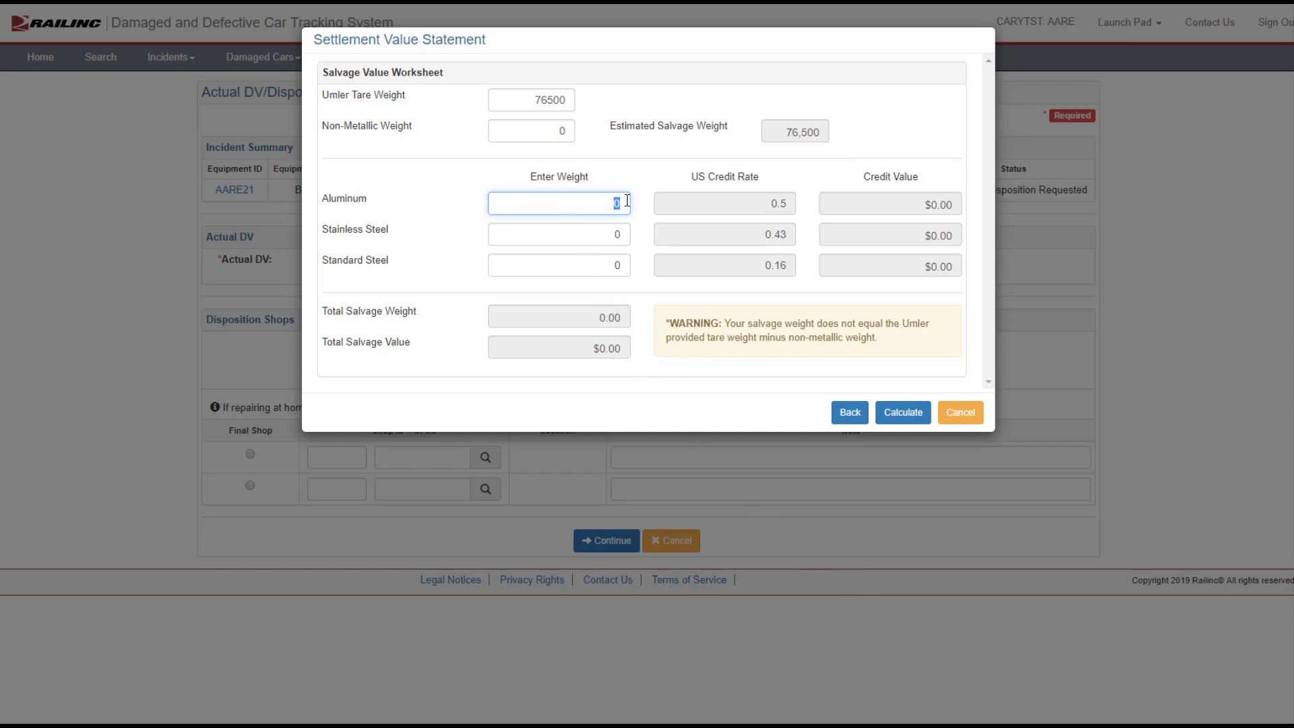
{"action": "type", "text": "25500"}
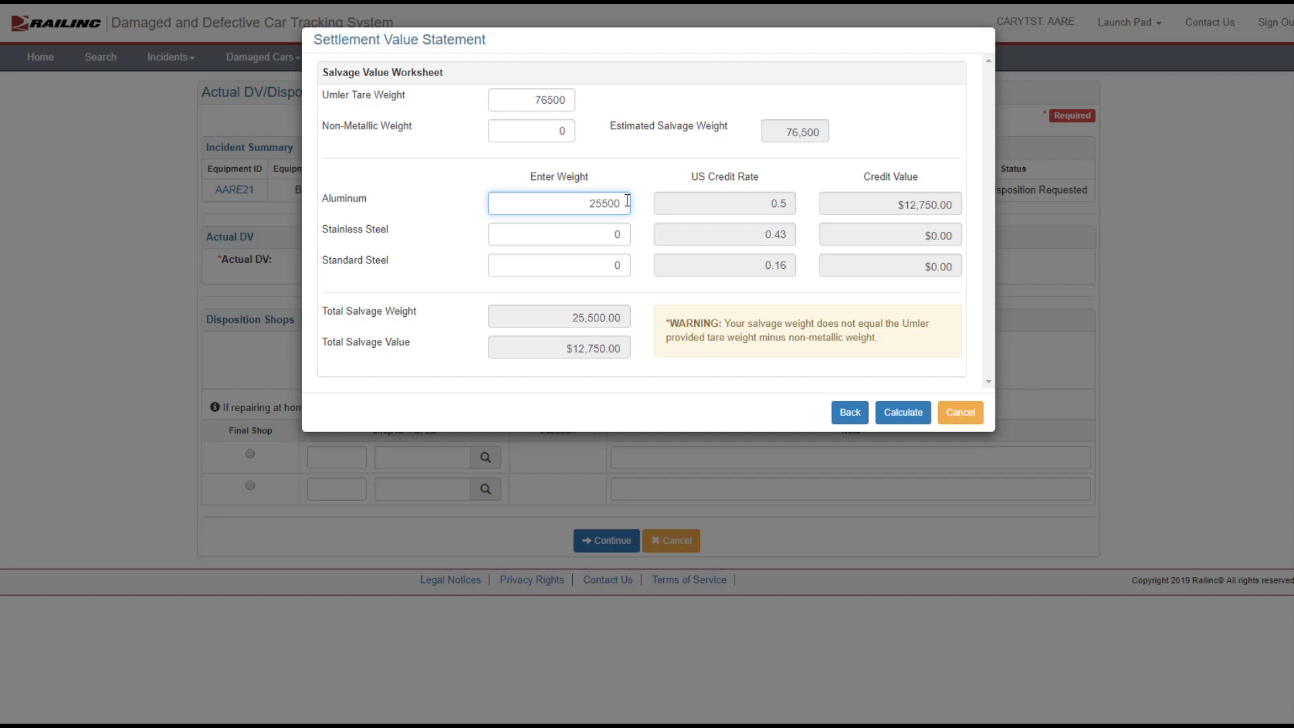
{"action": "left_click", "coordinate": [610, 237]}
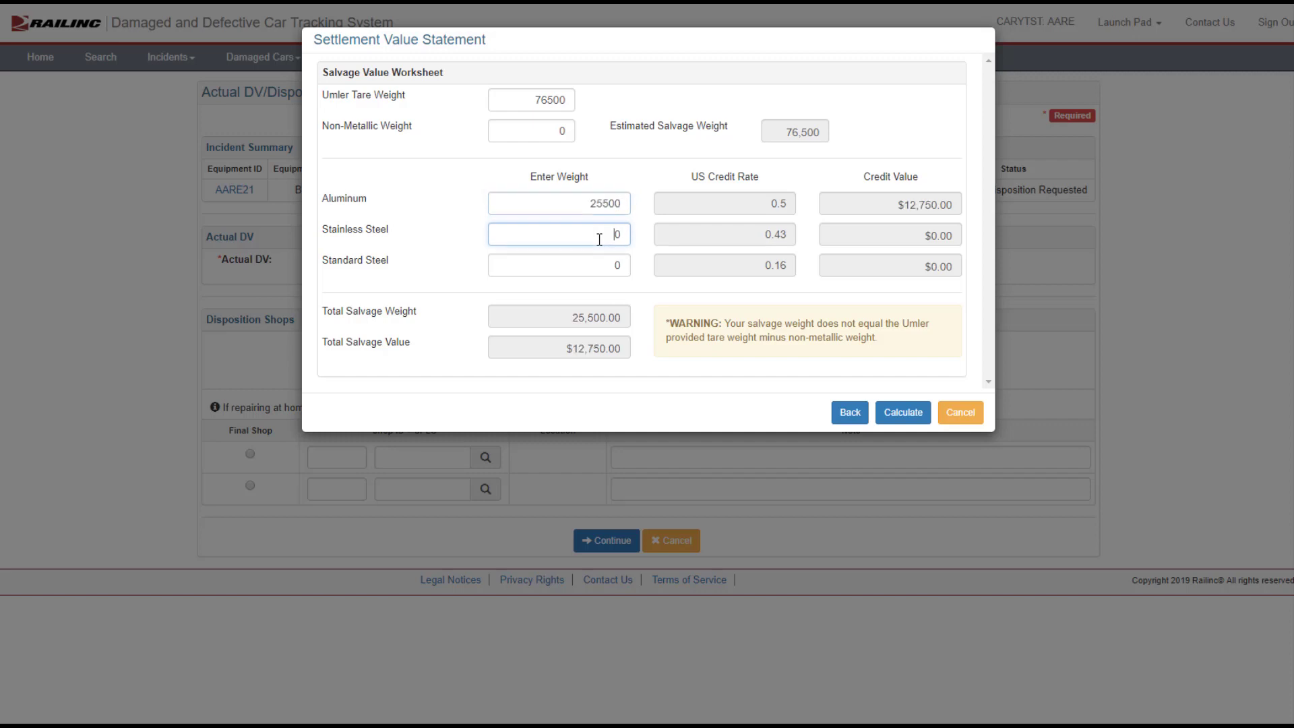
{"action": "left_click_drag", "start_coordinate": [613, 236], "coordinate": [629, 236]}
{"action": "type", "text": "25500"}
{"action": "left_click_drag", "start_coordinate": [612, 264], "coordinate": [621, 263]}
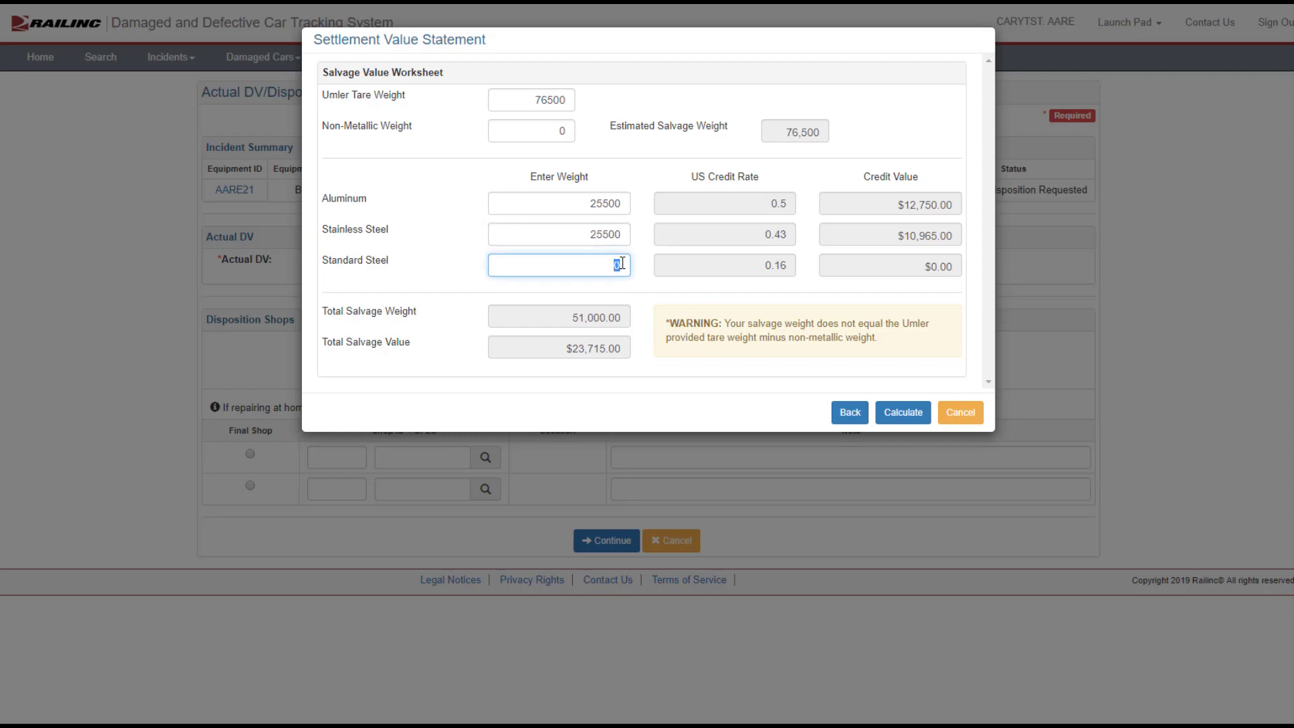
{"action": "type", "text": "25500"}
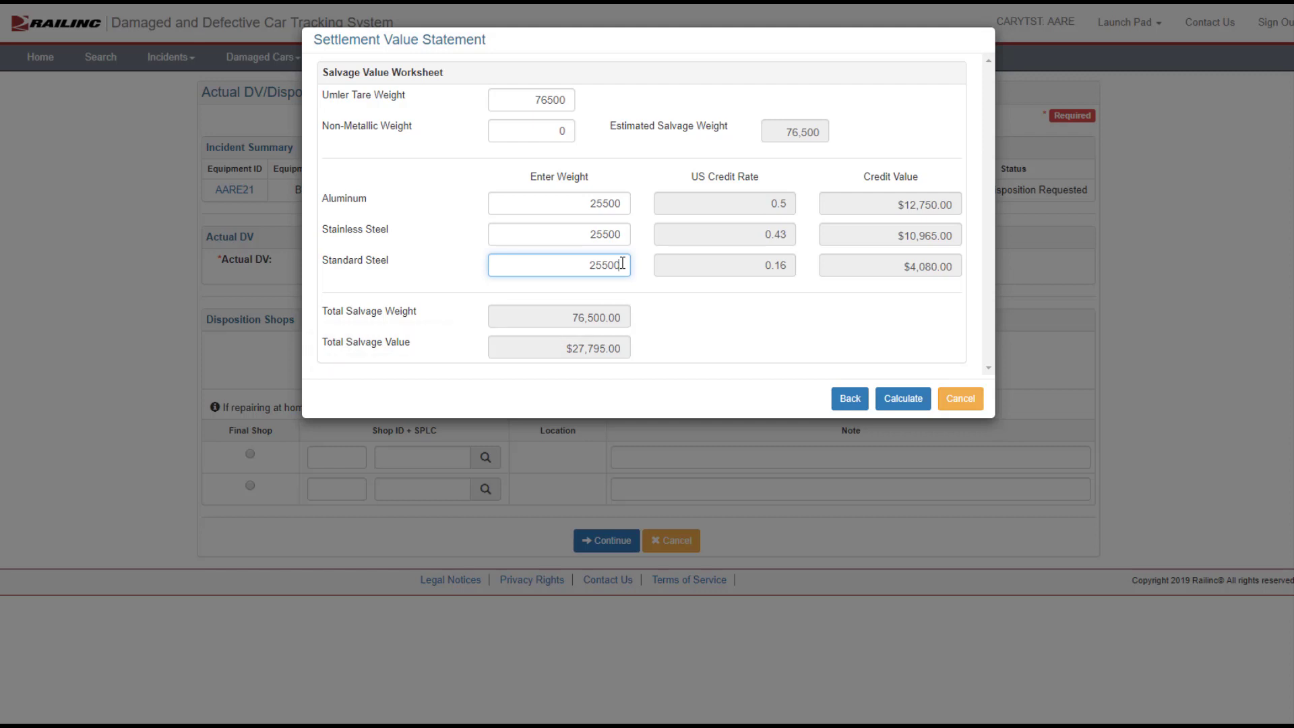
Step: Calculate the settlement value and apply the Depreciated Value method as the actual DV
{"action": "left_click", "coordinate": [903, 399]}
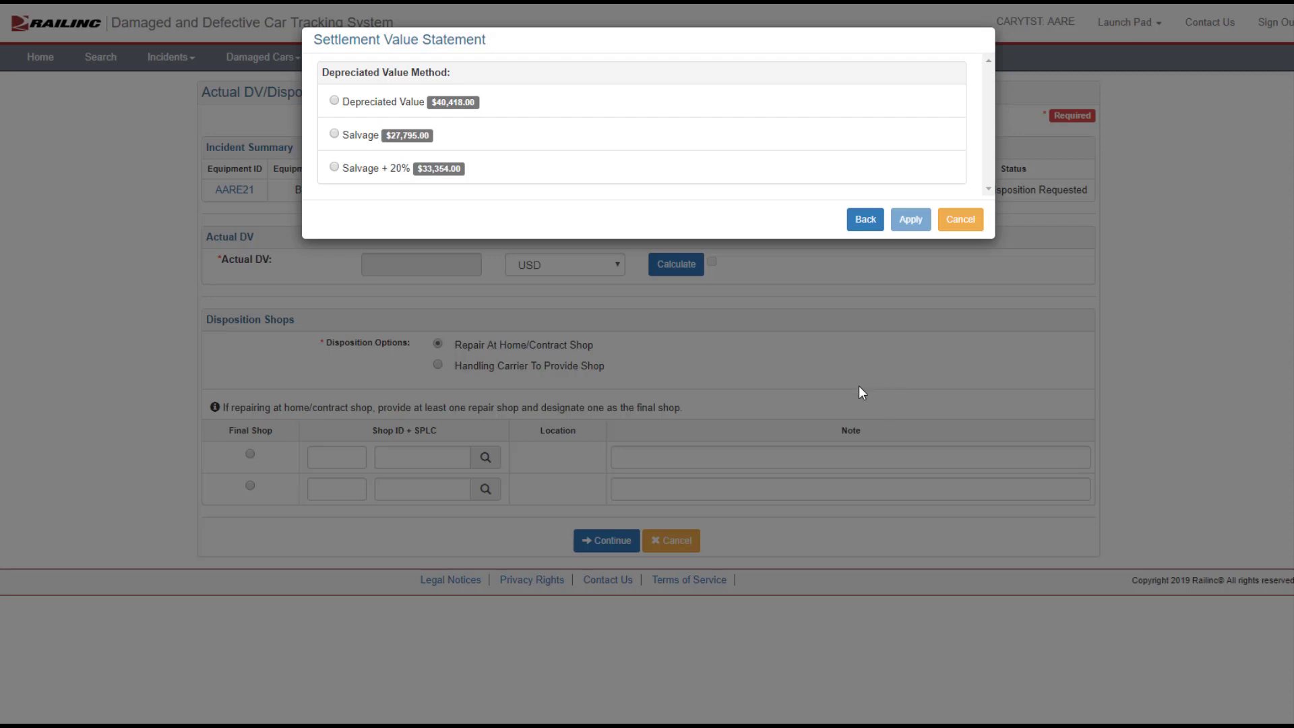
{"action": "left_click", "coordinate": [334, 101]}
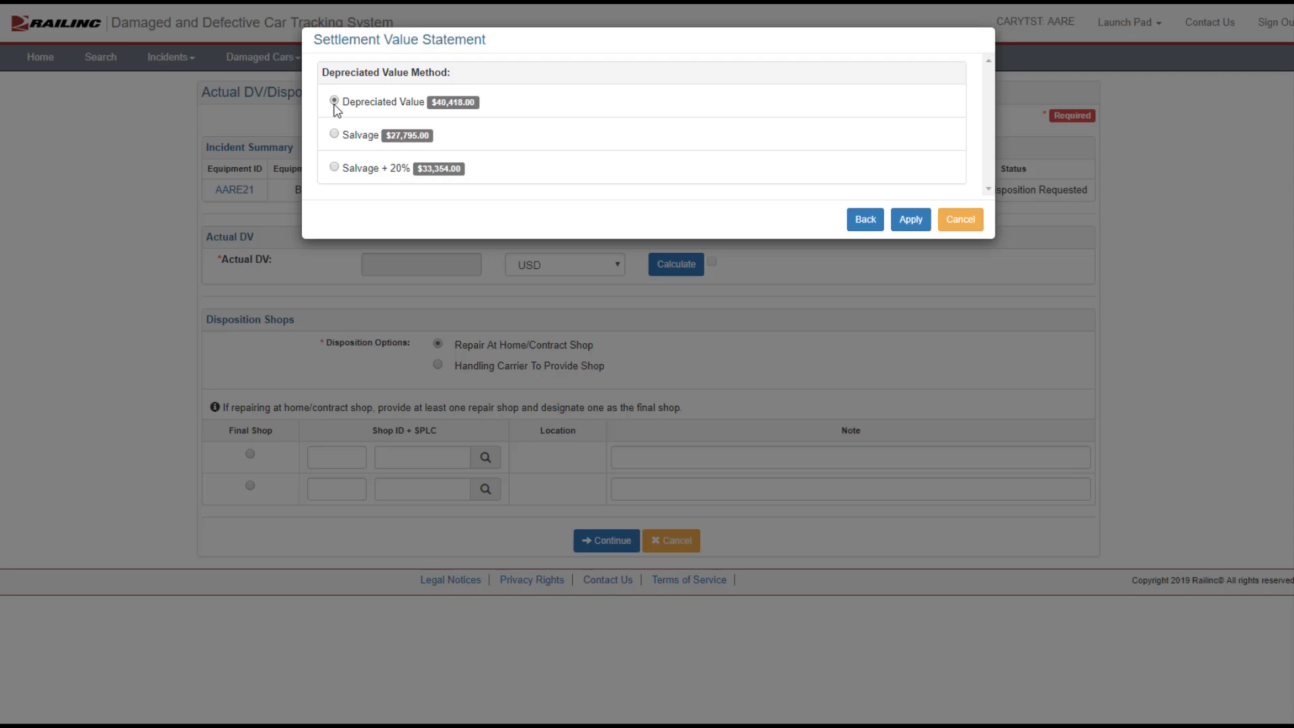
{"action": "left_click", "coordinate": [911, 220]}
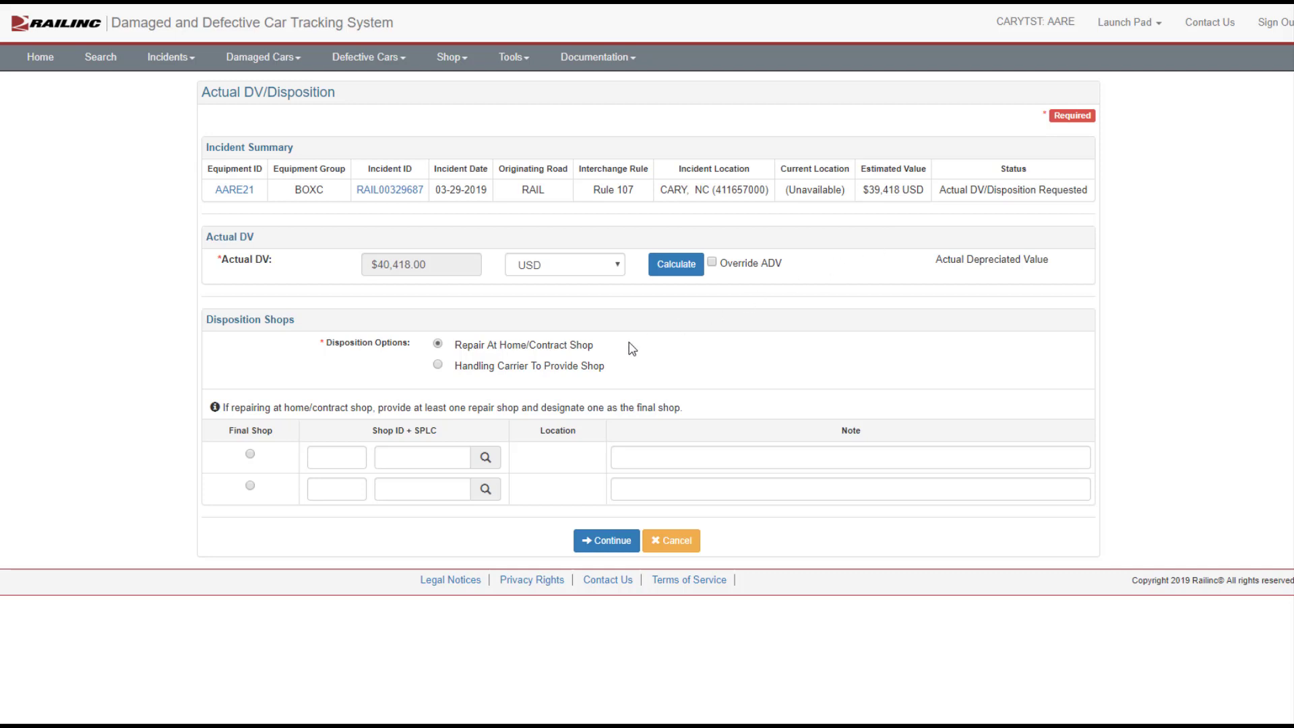
Step: Set shop AARE with SPLC 411657000 as the final repair shop, then submit and confirm the actual DV/disposition
{"action": "left_click", "coordinate": [349, 458]}
{"action": "type", "text": "AARE"}
{"action": "key", "text": "Tab"}
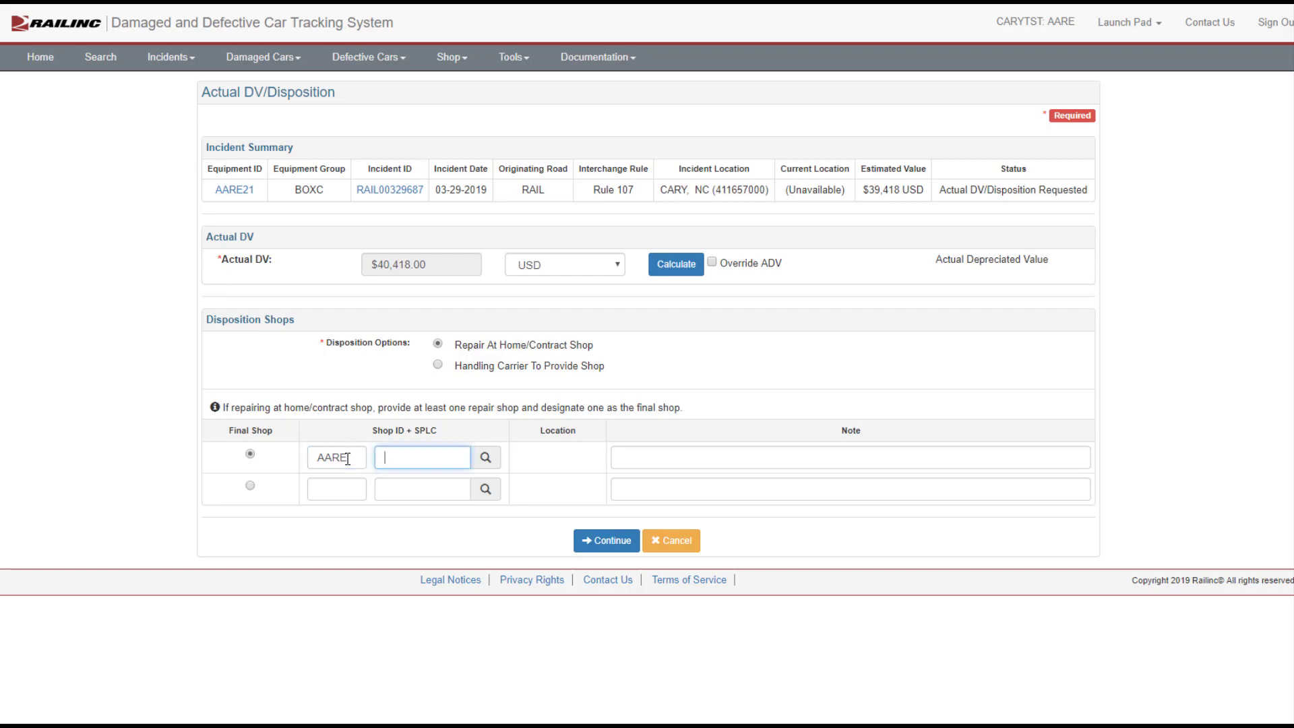
{"action": "type", "text": "411657000"}
{"action": "left_click", "coordinate": [596, 542]}
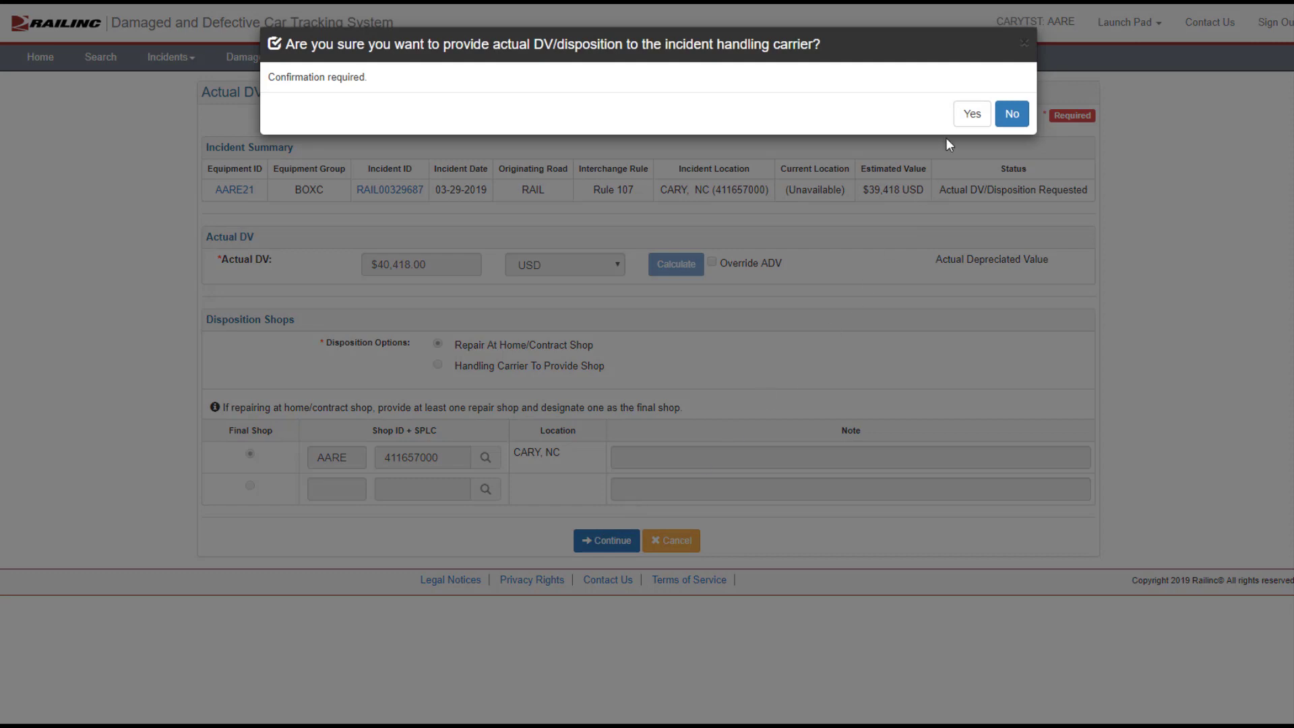
{"action": "left_click", "coordinate": [970, 114]}
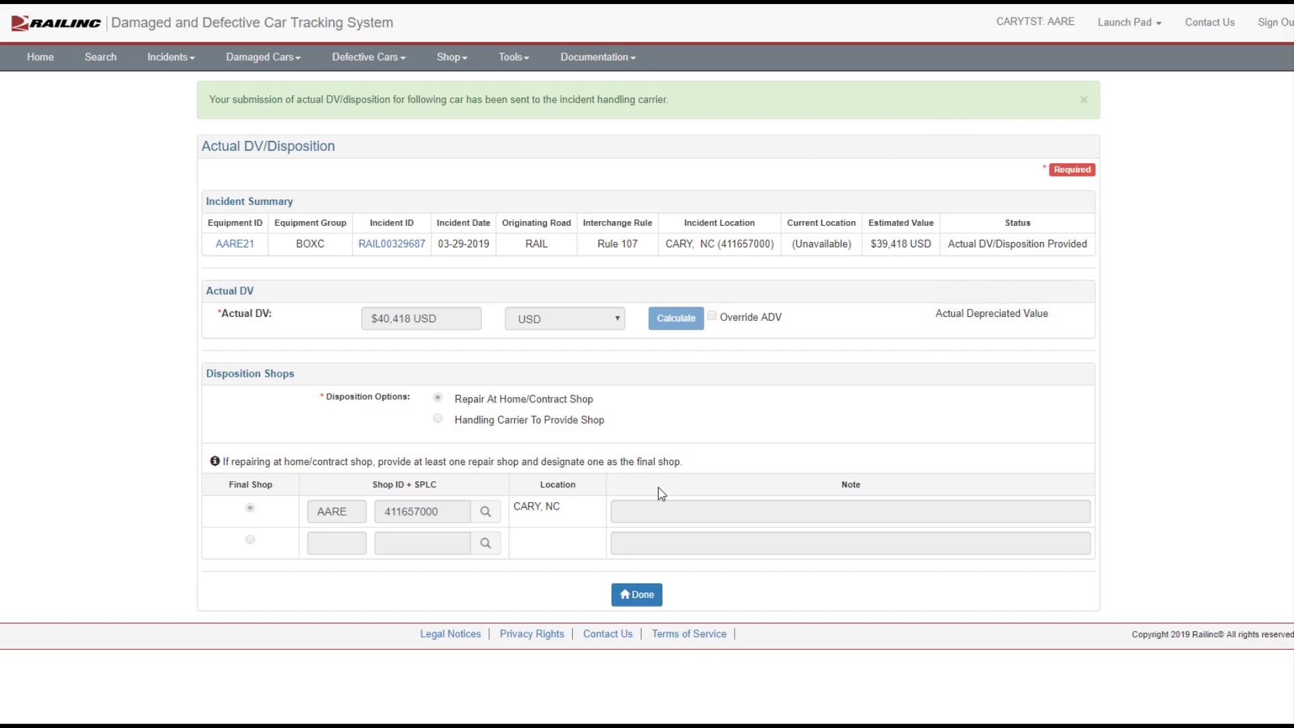
Step: Finish the disposition and open the Offer Settlement / Handling Carrier Repair list as the handling carrier
{"action": "left_click", "coordinate": [637, 594]}
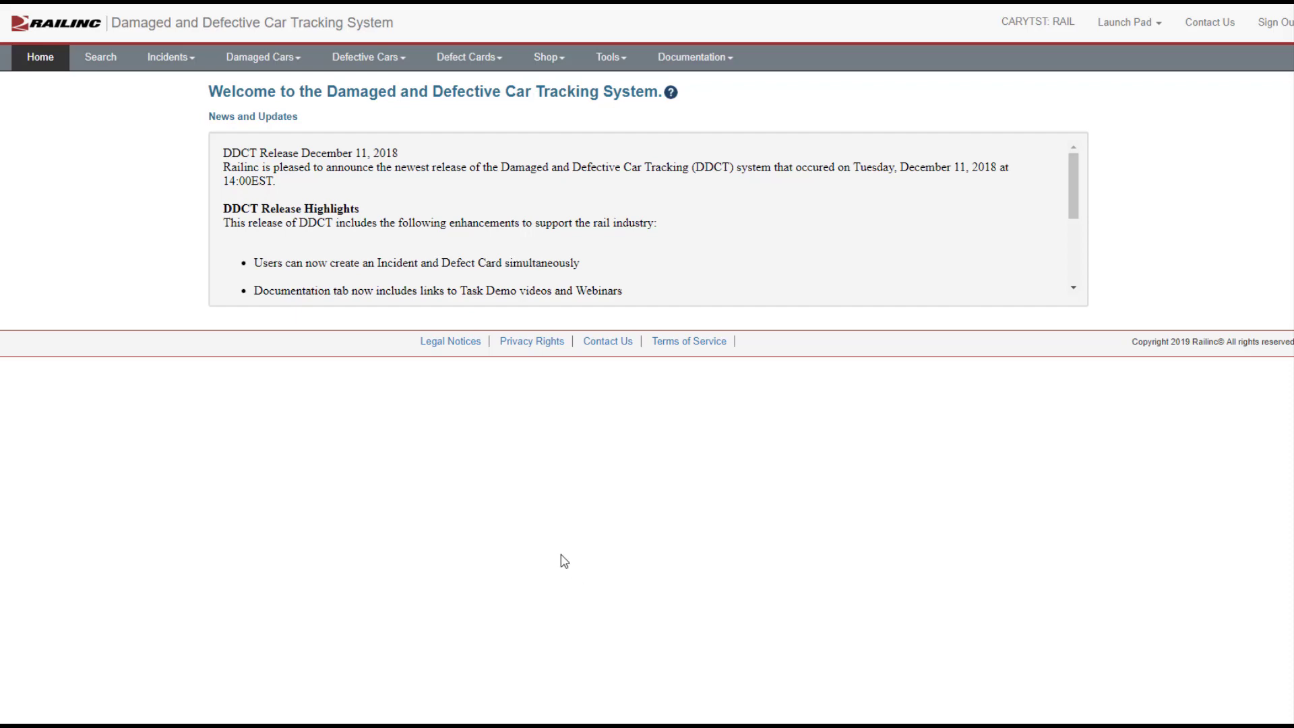
{"action": "left_click", "coordinate": [298, 62]}
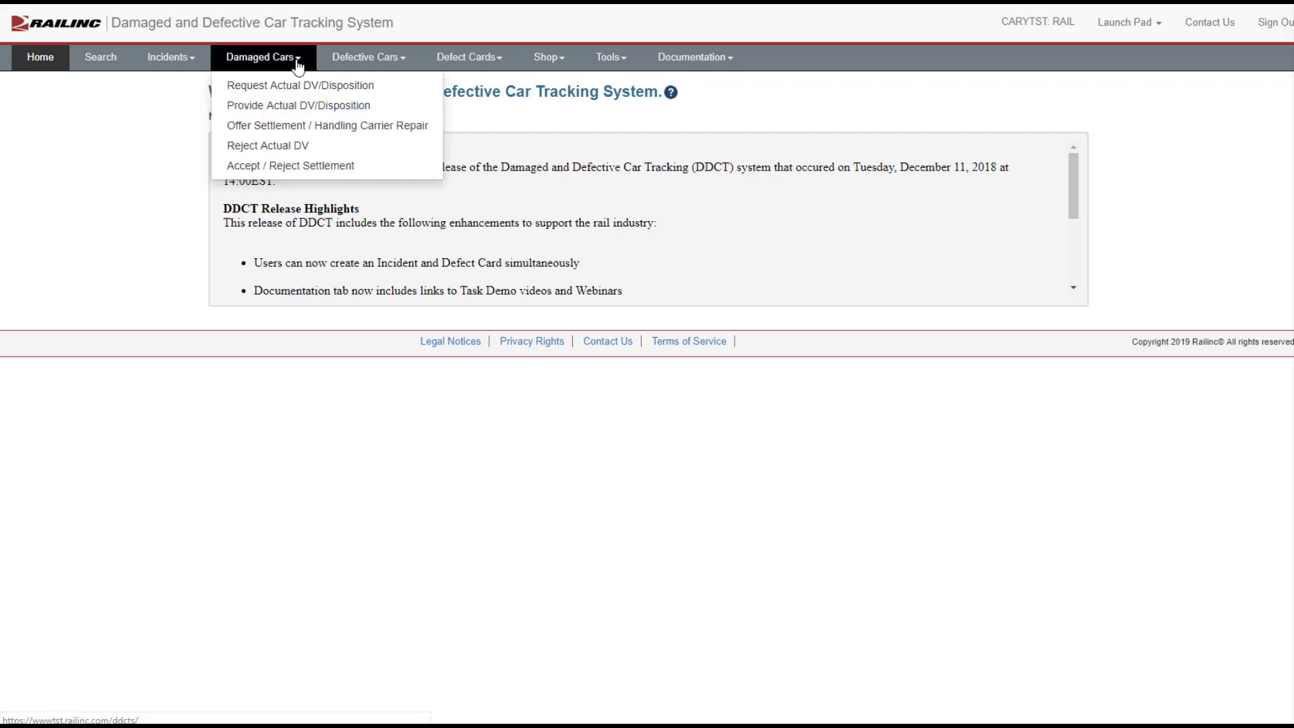
{"action": "left_click", "coordinate": [292, 127]}
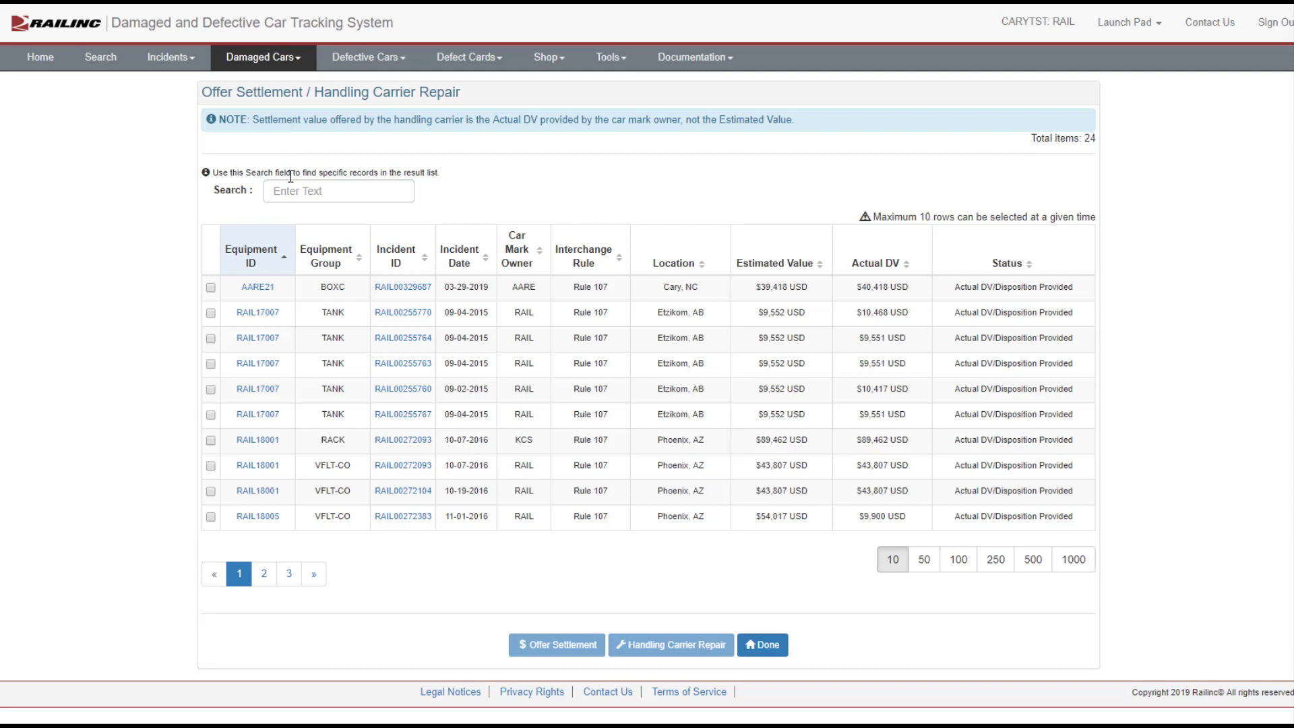
Step: Select AARE21 and offer settlement to the car mark owner, confirming the offer and closing the result
{"action": "left_click", "coordinate": [211, 288]}
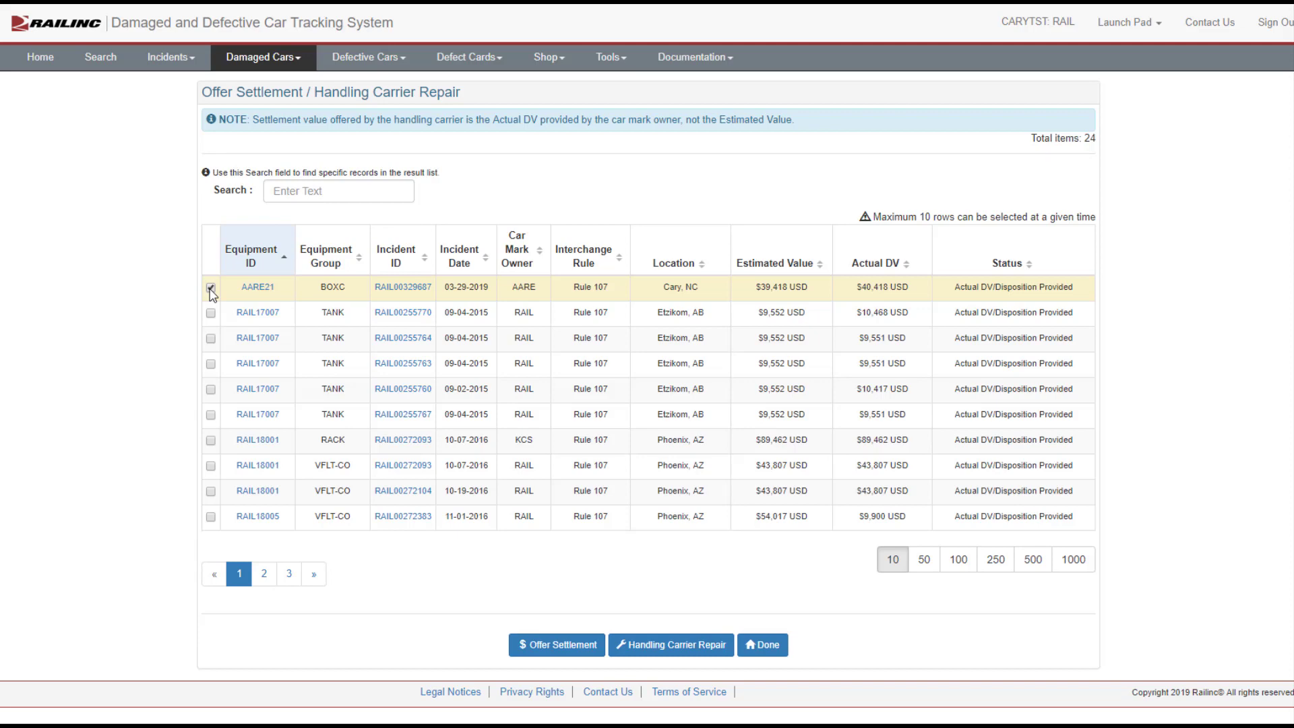
{"action": "left_click", "coordinate": [547, 648]}
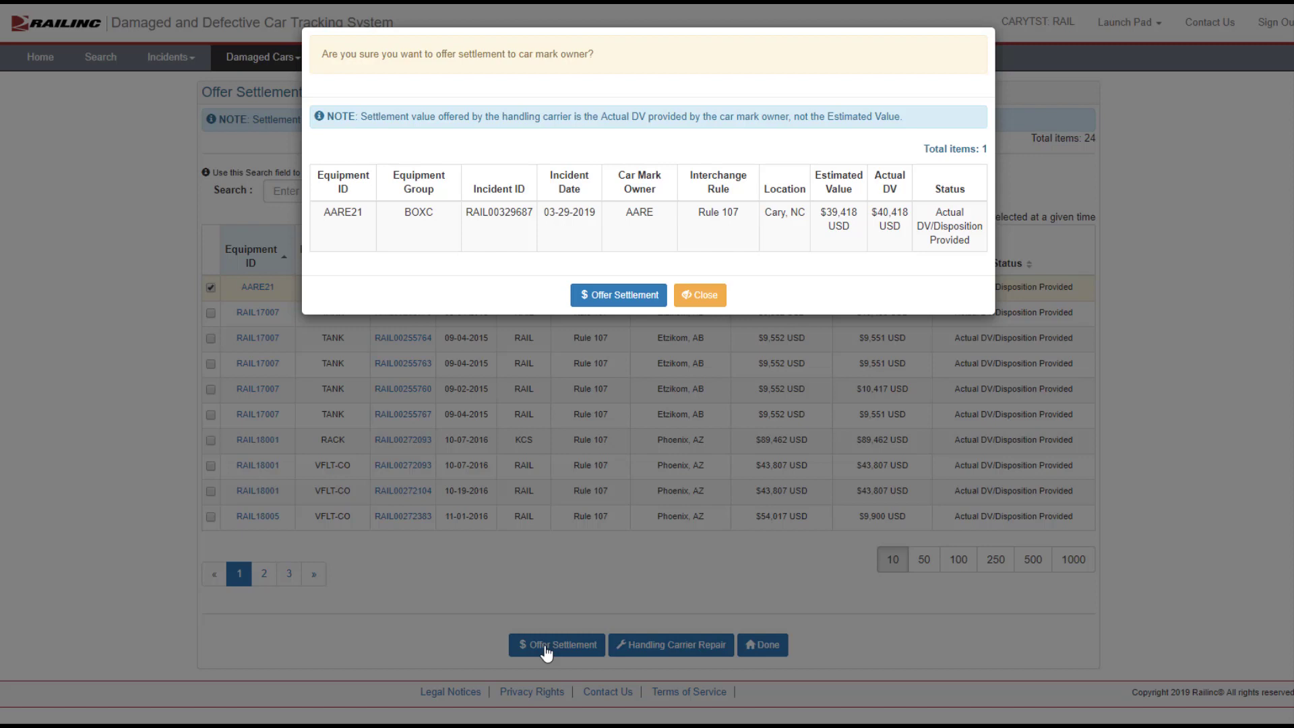
{"action": "left_click", "coordinate": [623, 297]}
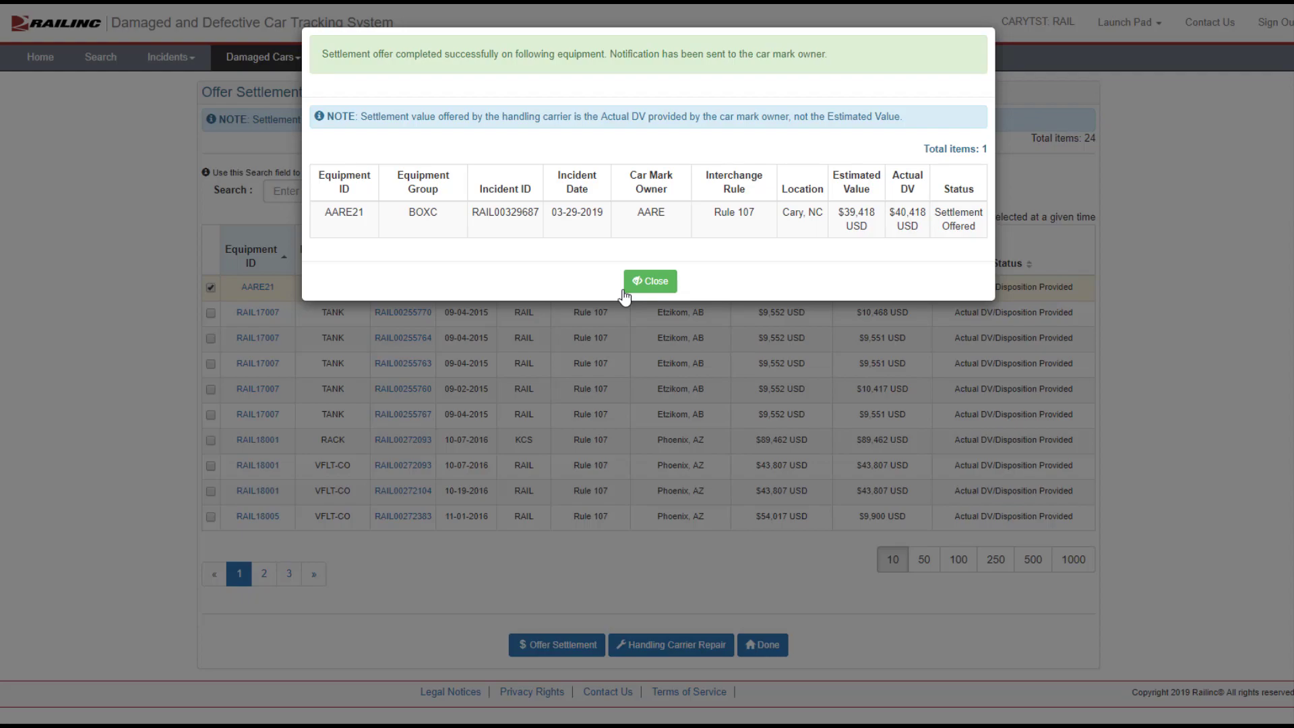
{"action": "left_click", "coordinate": [647, 282]}
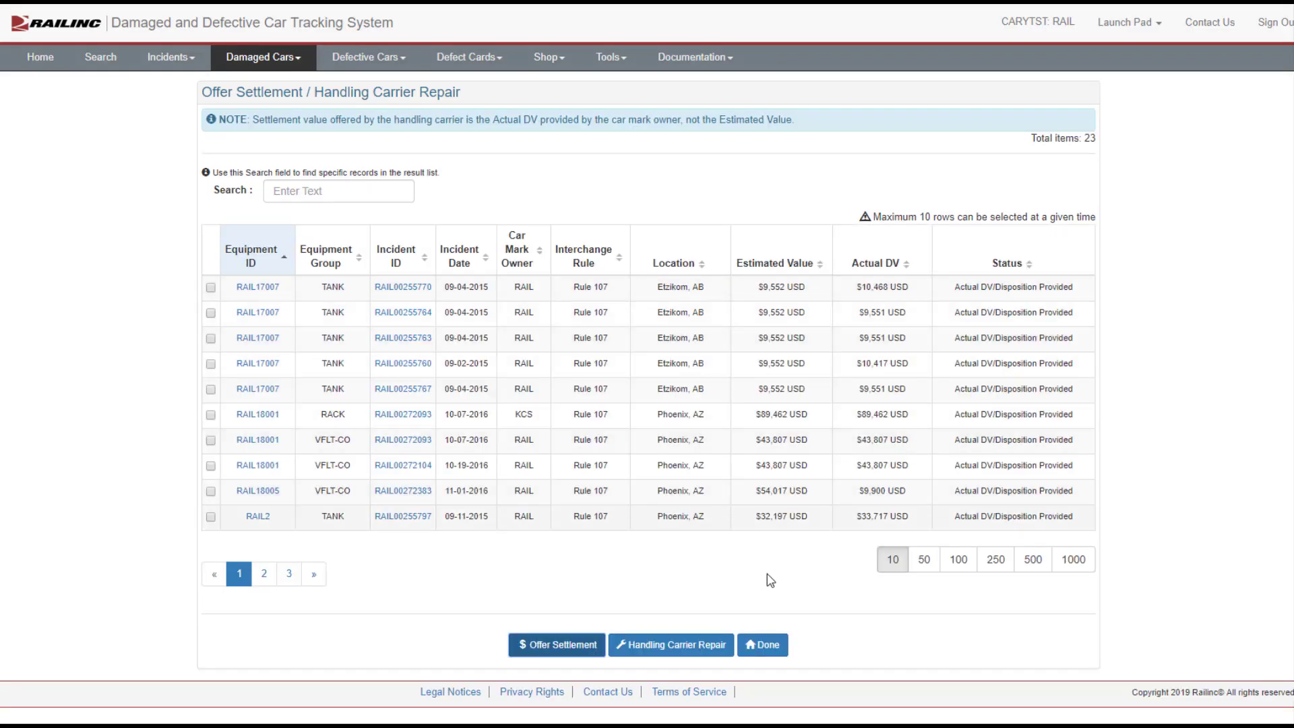
Step: Finish and, as the car owner, open the pending incidents for Accept / Reject Settlement
{"action": "left_click", "coordinate": [770, 647]}
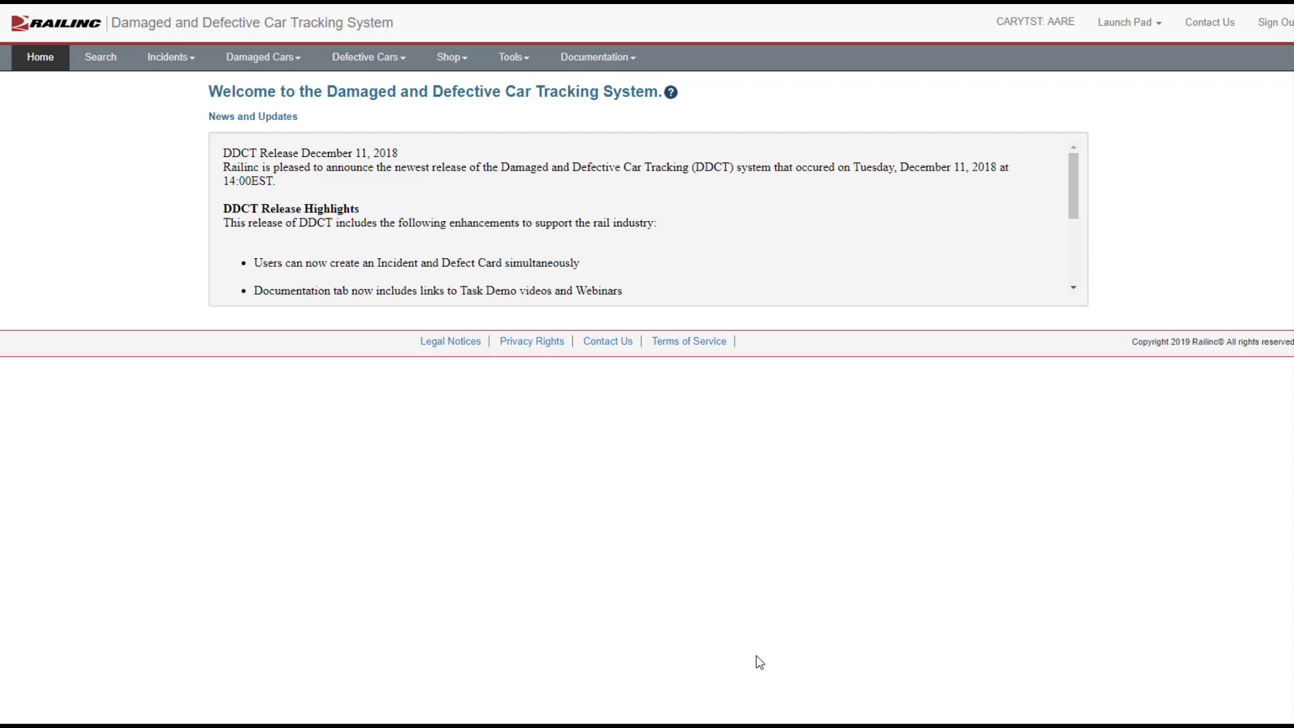
{"action": "left_click", "coordinate": [293, 59]}
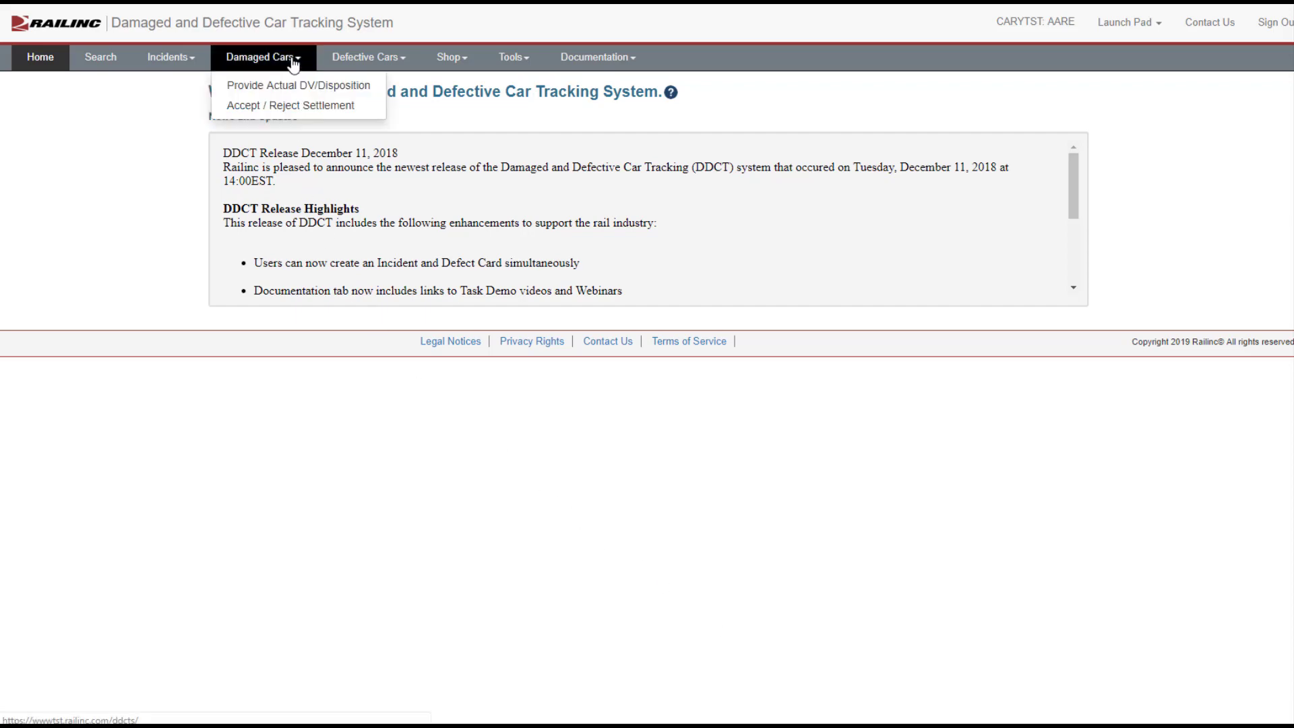
{"action": "left_click", "coordinate": [294, 107]}
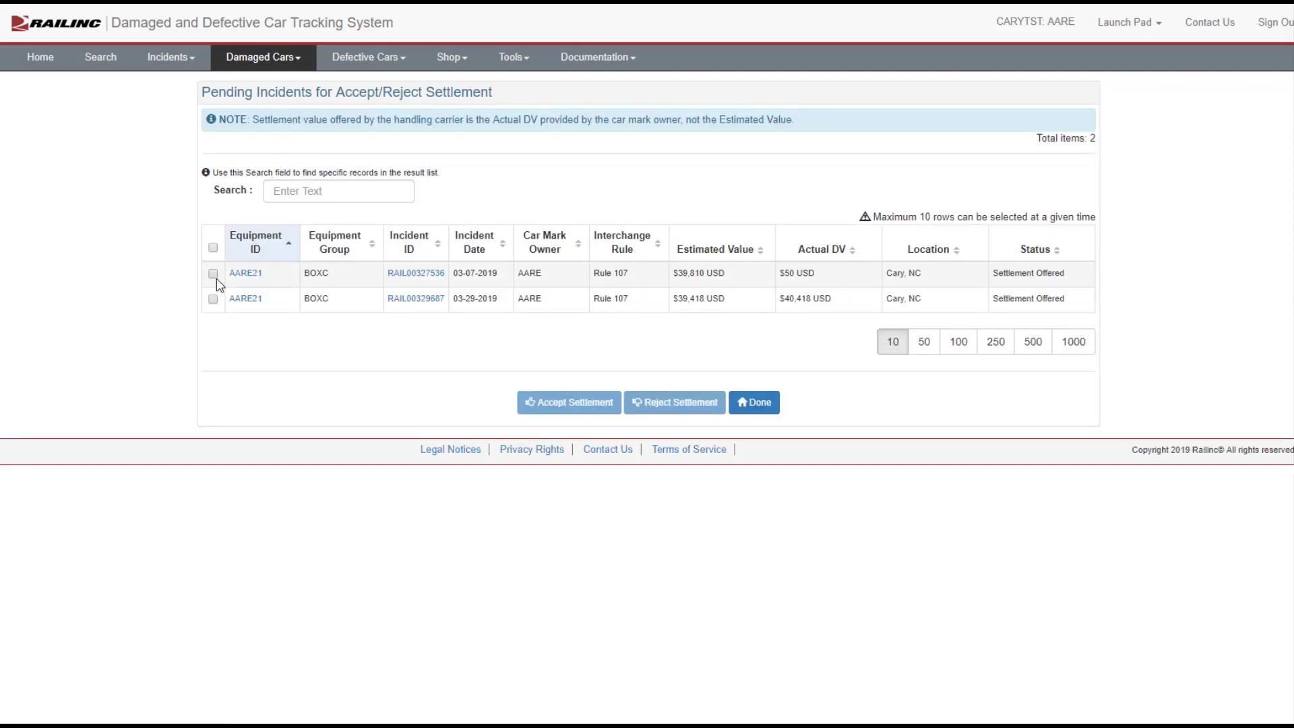
Step: Select the AARE21 incident RAIL00329687 and accept its settlement offer, confirming and closing the result
{"action": "left_click", "coordinate": [213, 300]}
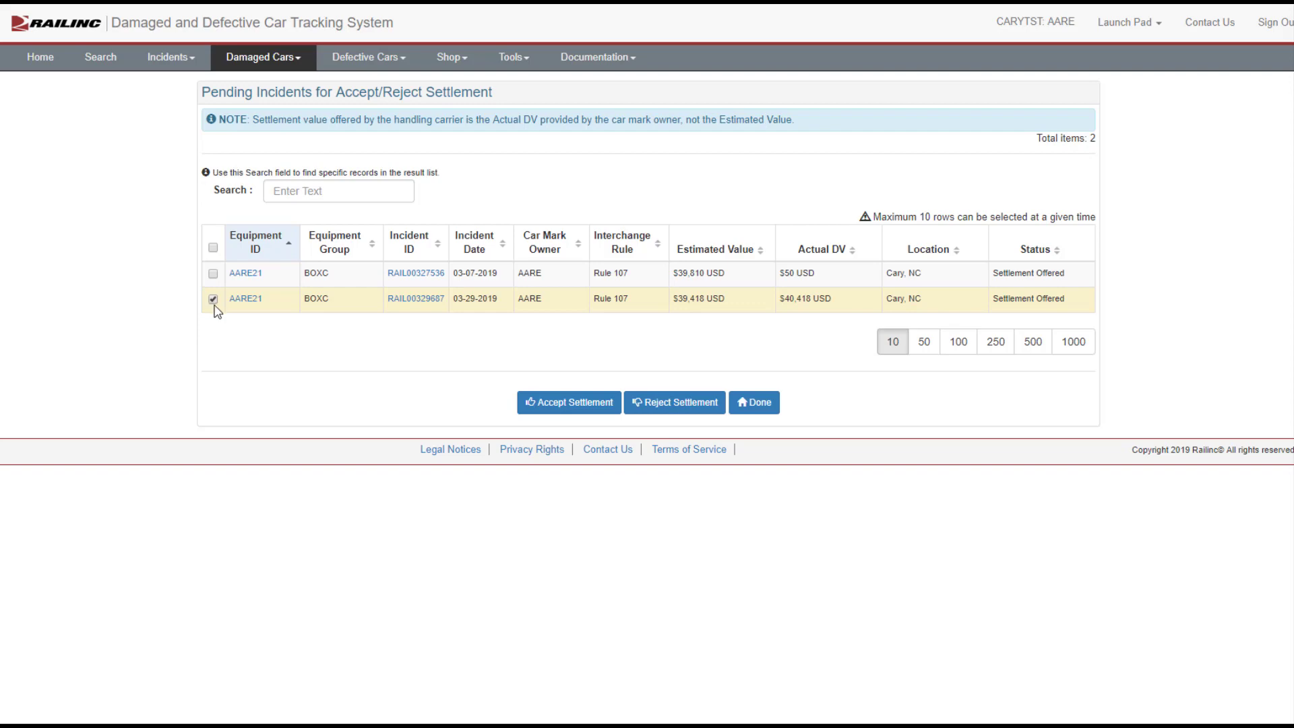
{"action": "left_click", "coordinate": [562, 403]}
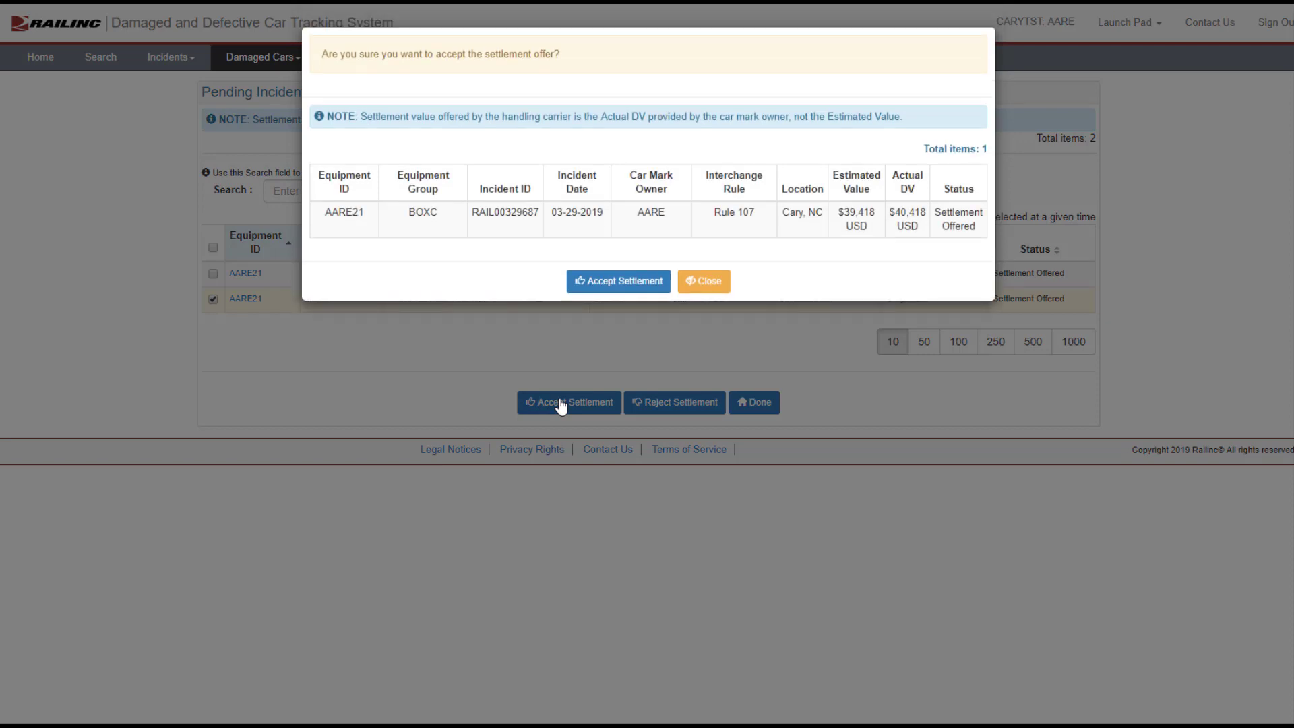
{"action": "left_click", "coordinate": [612, 281]}
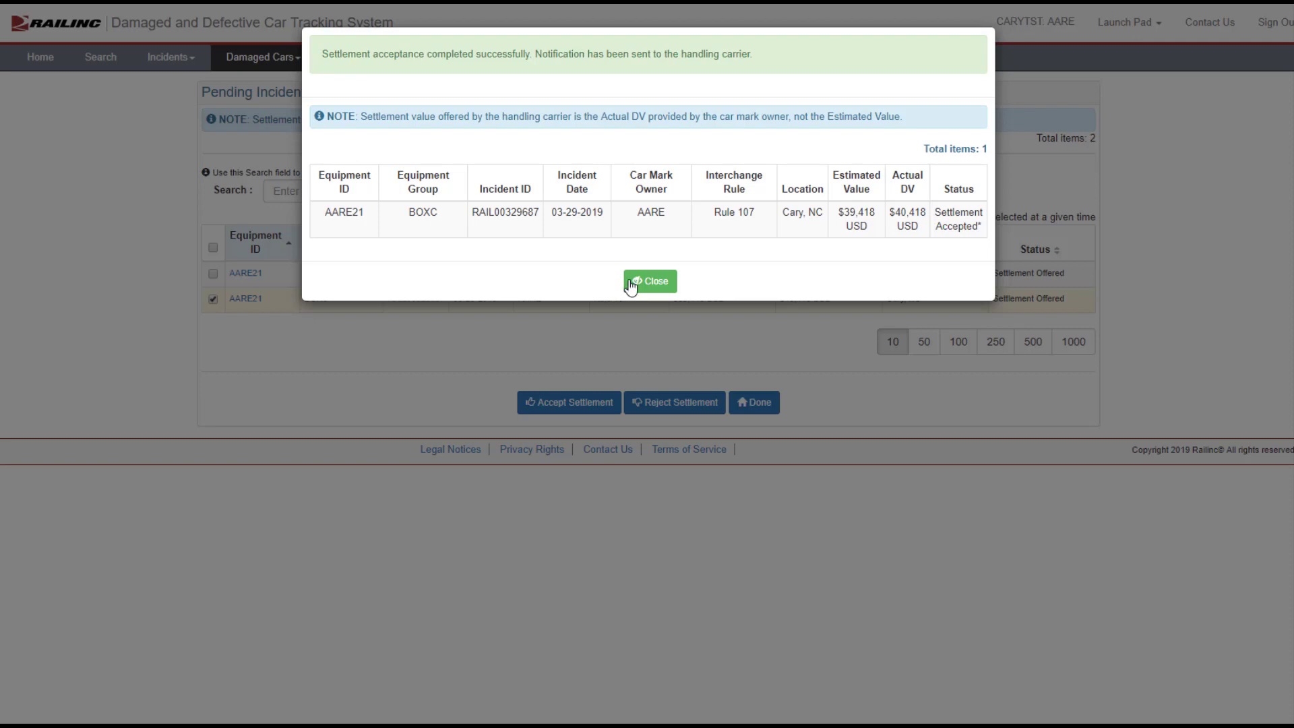
{"action": "left_click", "coordinate": [642, 283]}
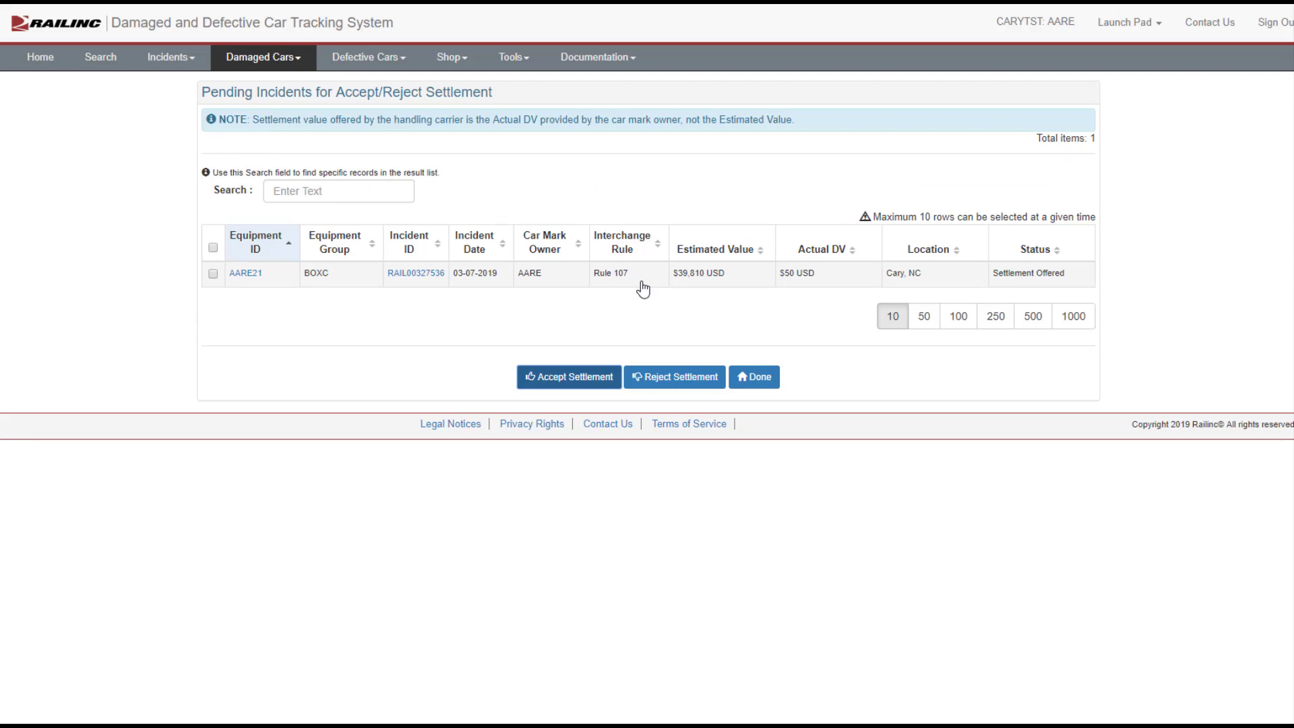
Step: Finish and, as the handling carrier again, open the Offer Settlement / Handling Carrier Repair list
{"action": "left_click", "coordinate": [755, 377]}
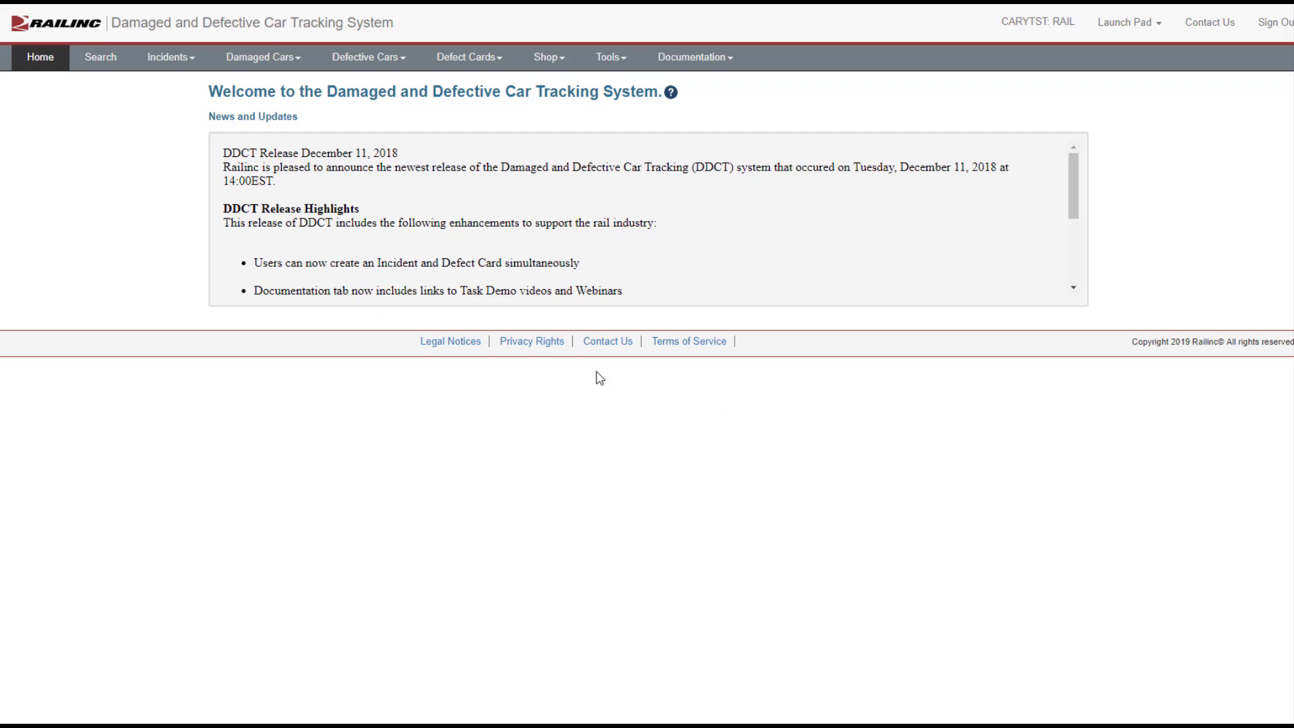
{"action": "left_click", "coordinate": [272, 66]}
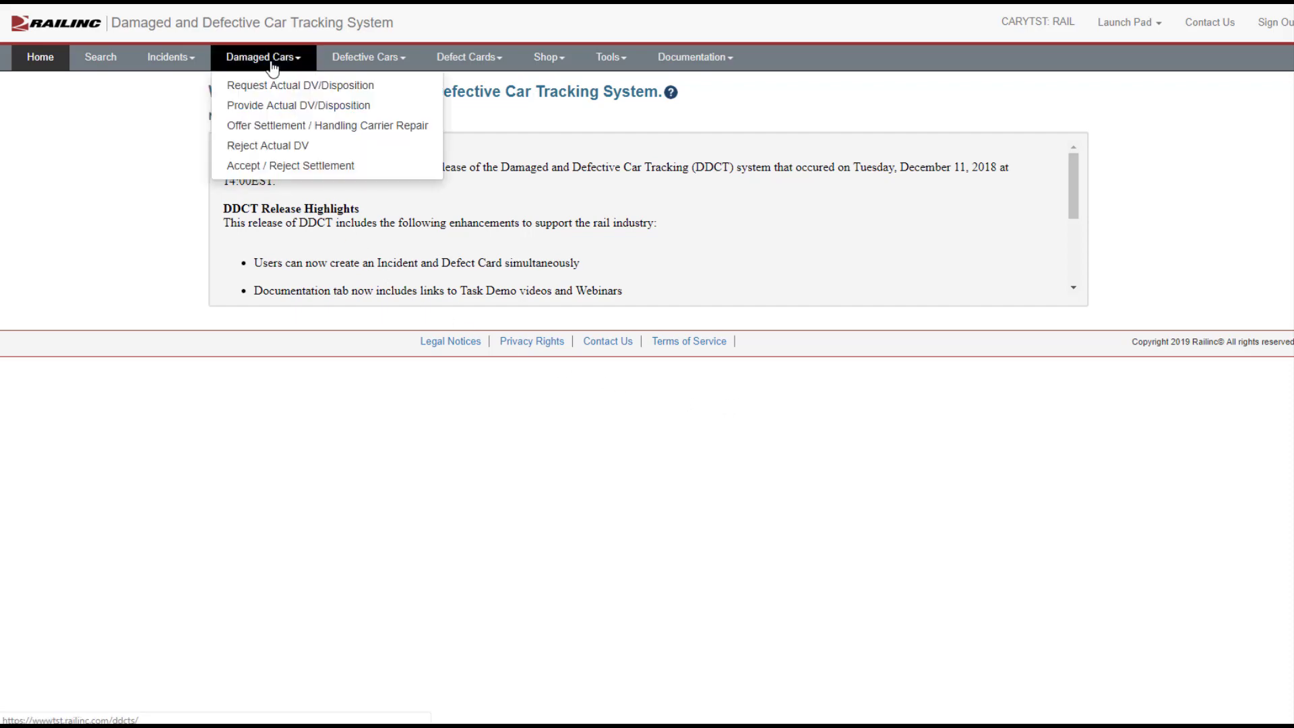
{"action": "left_click", "coordinate": [283, 126]}
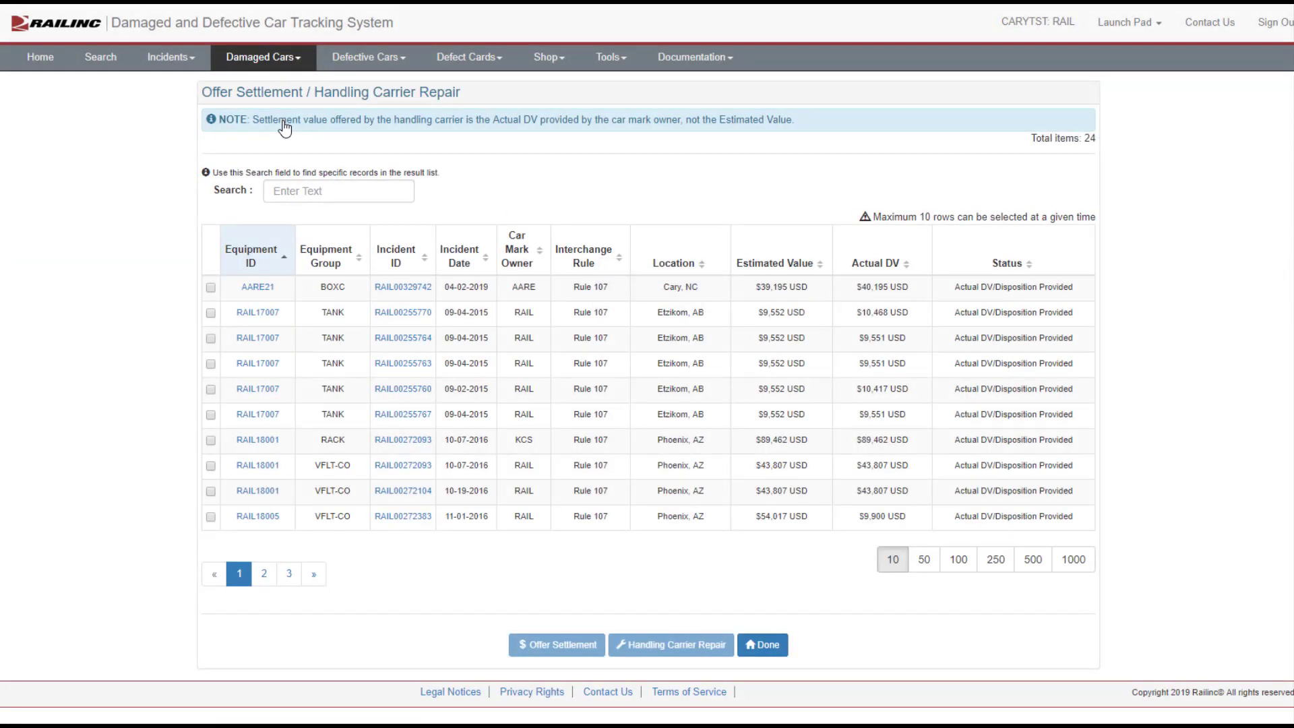
Step: Select the AARE21 incident RAIL00329742 and choose Handling Carrier Repair instead of a settlement, confirming and closing
{"action": "left_click", "coordinate": [211, 288]}
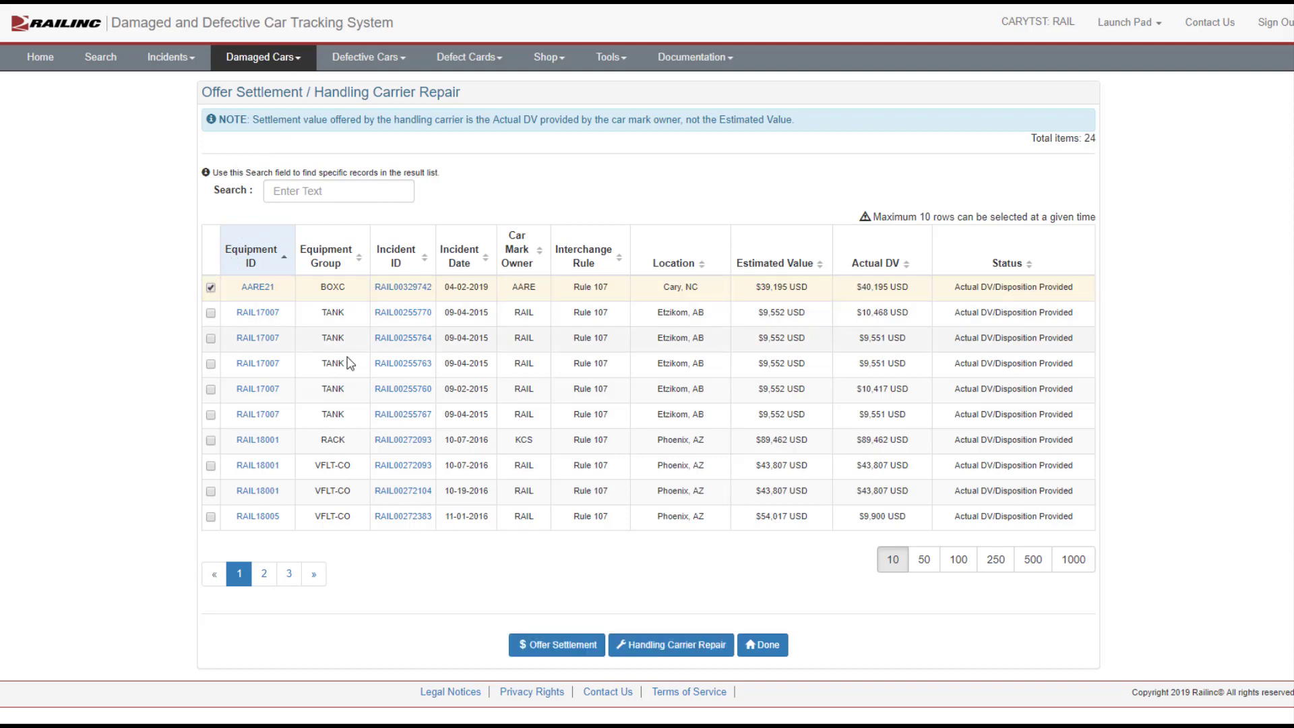
{"action": "left_click", "coordinate": [651, 646]}
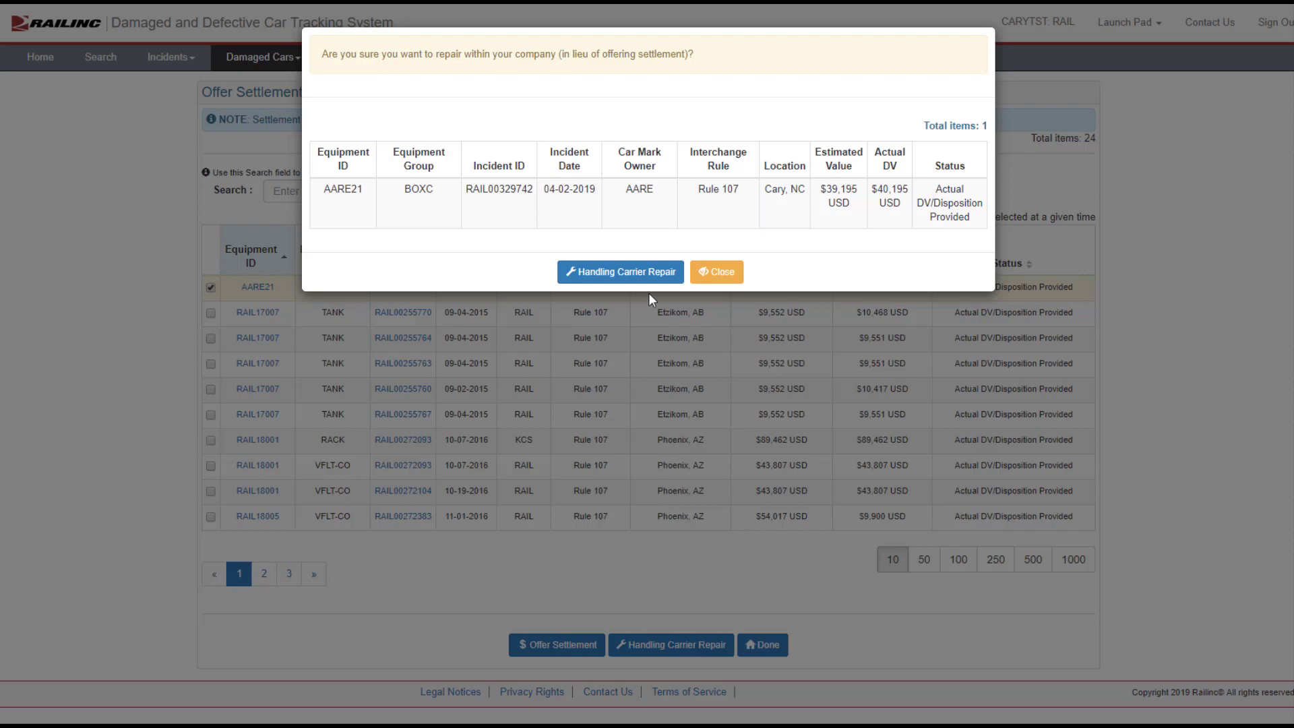
{"action": "left_click", "coordinate": [651, 273]}
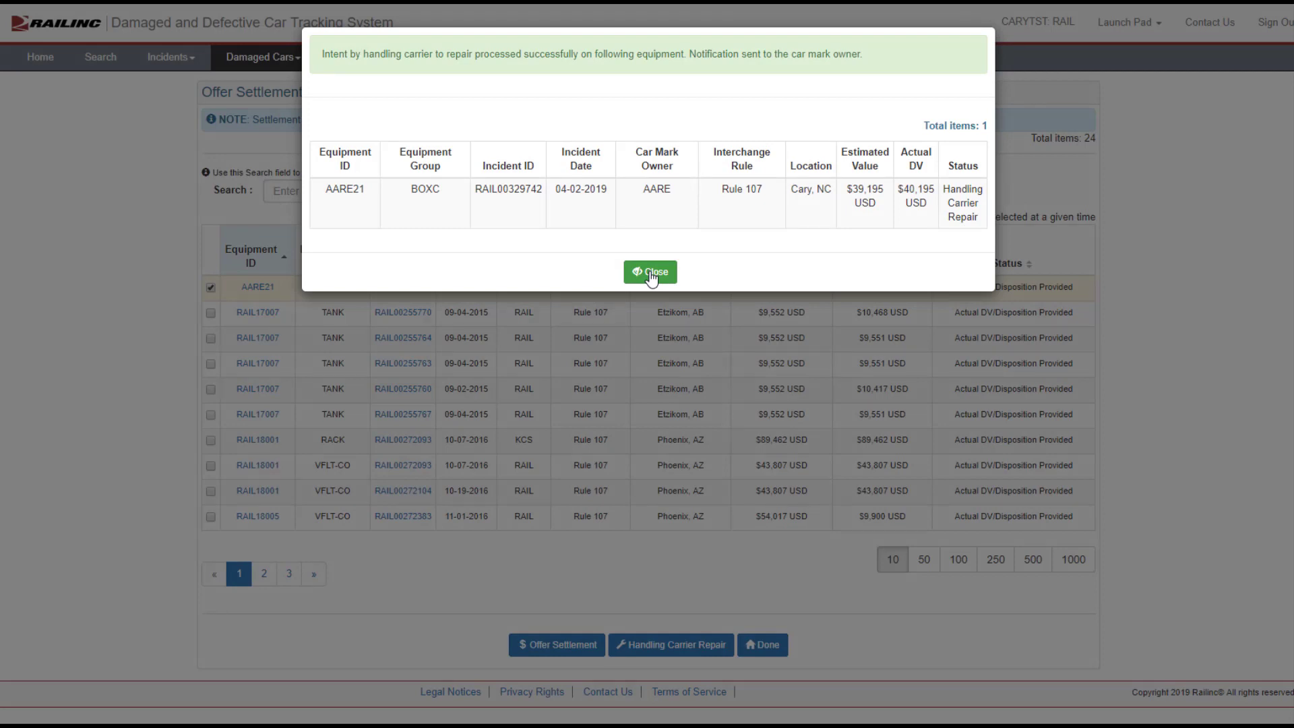
{"action": "left_click", "coordinate": [652, 274]}
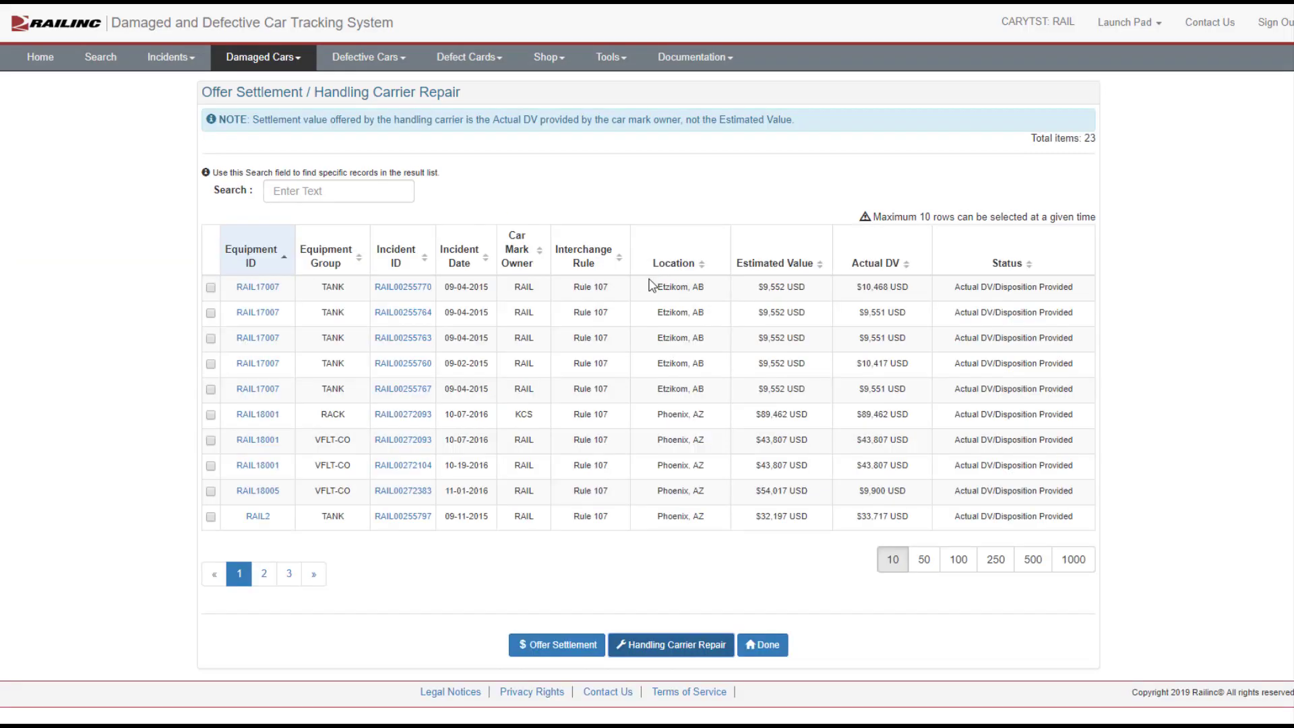
{"action": "left_click", "coordinate": [762, 646]}
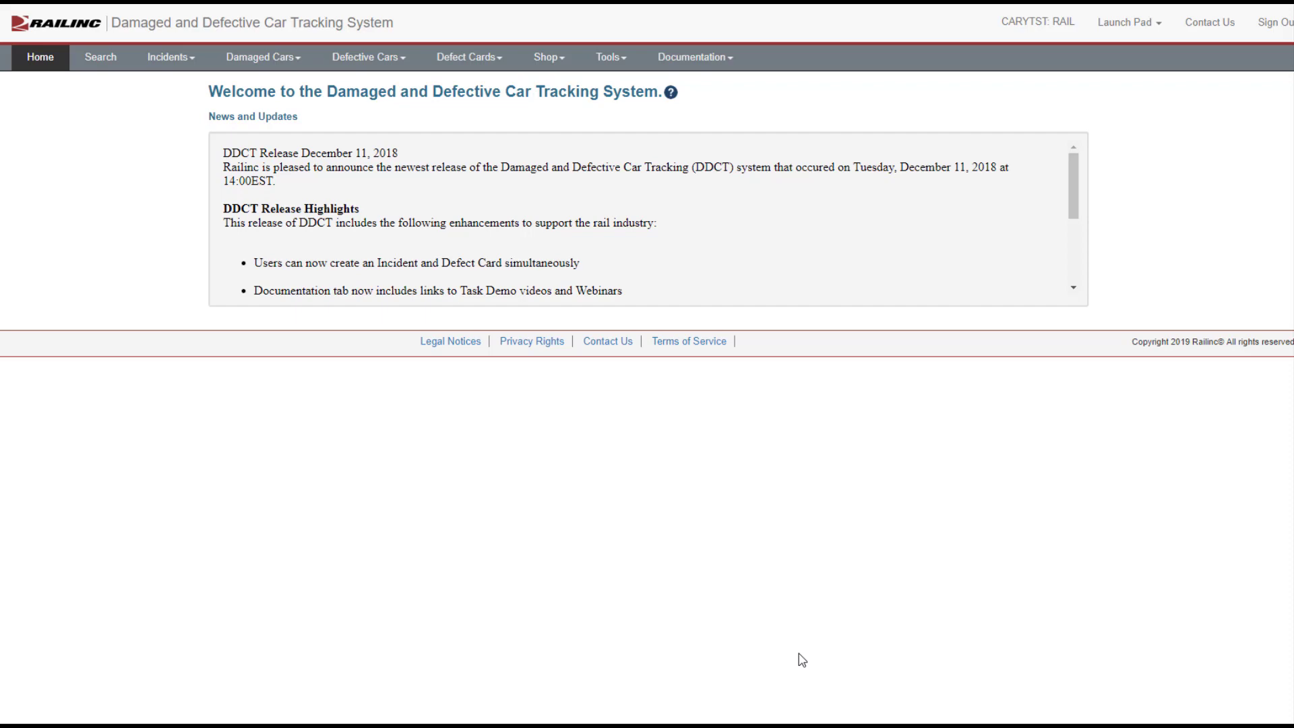
Step: Search for open Rule 107 incidents on equipment AARE21, with only Rule 107 selected
{"action": "left_click", "coordinate": [95, 59]}
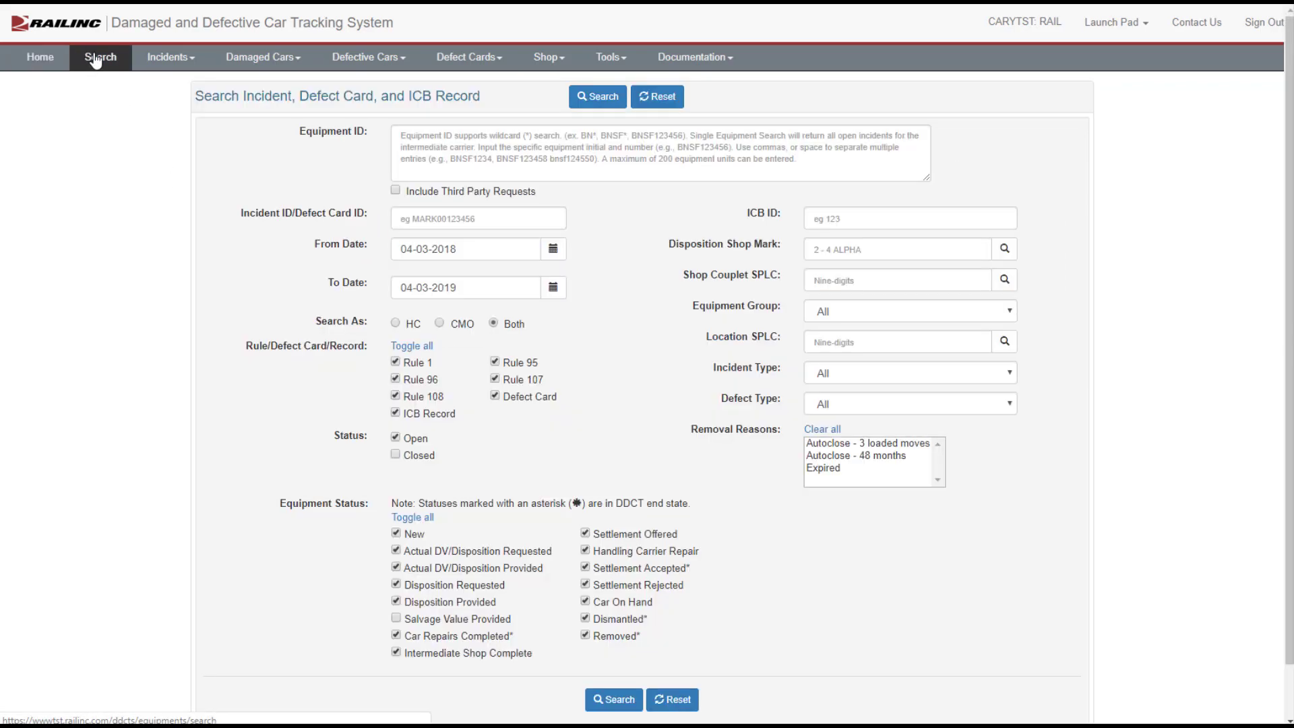
{"action": "left_click", "coordinate": [415, 153]}
{"action": "type", "text": "AARE21"}
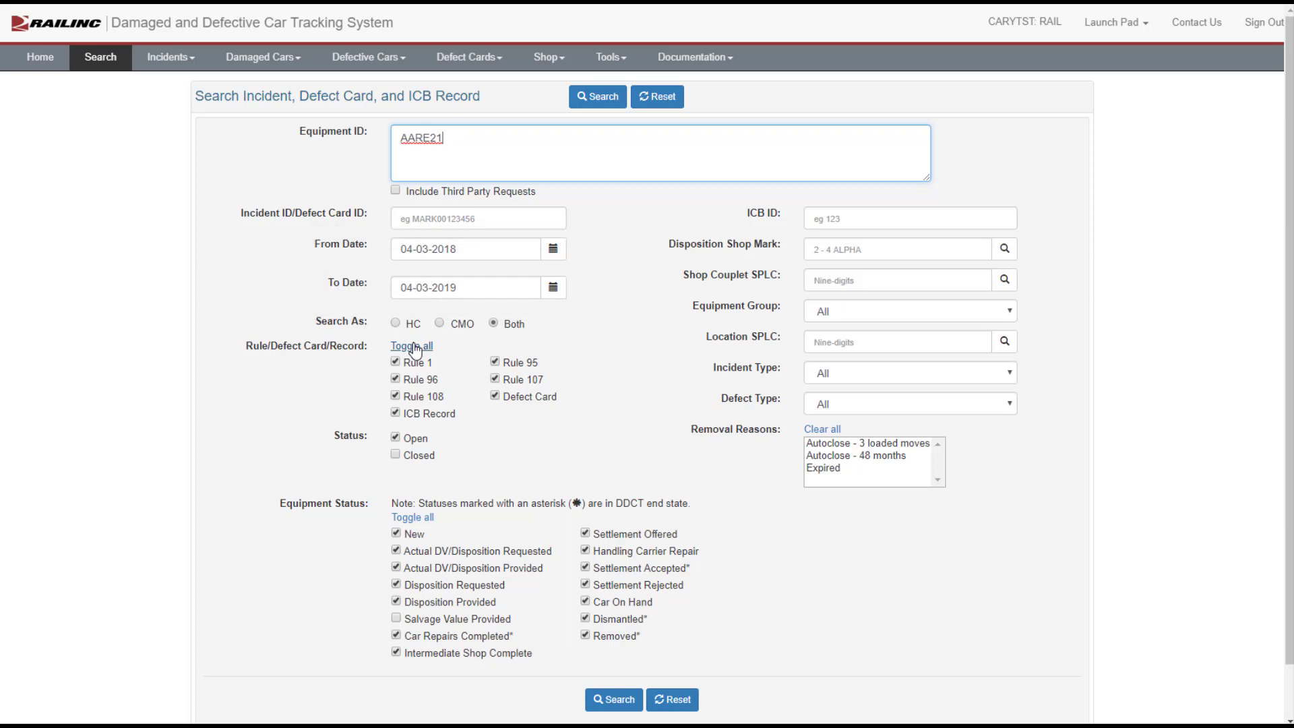
{"action": "left_click", "coordinate": [414, 350]}
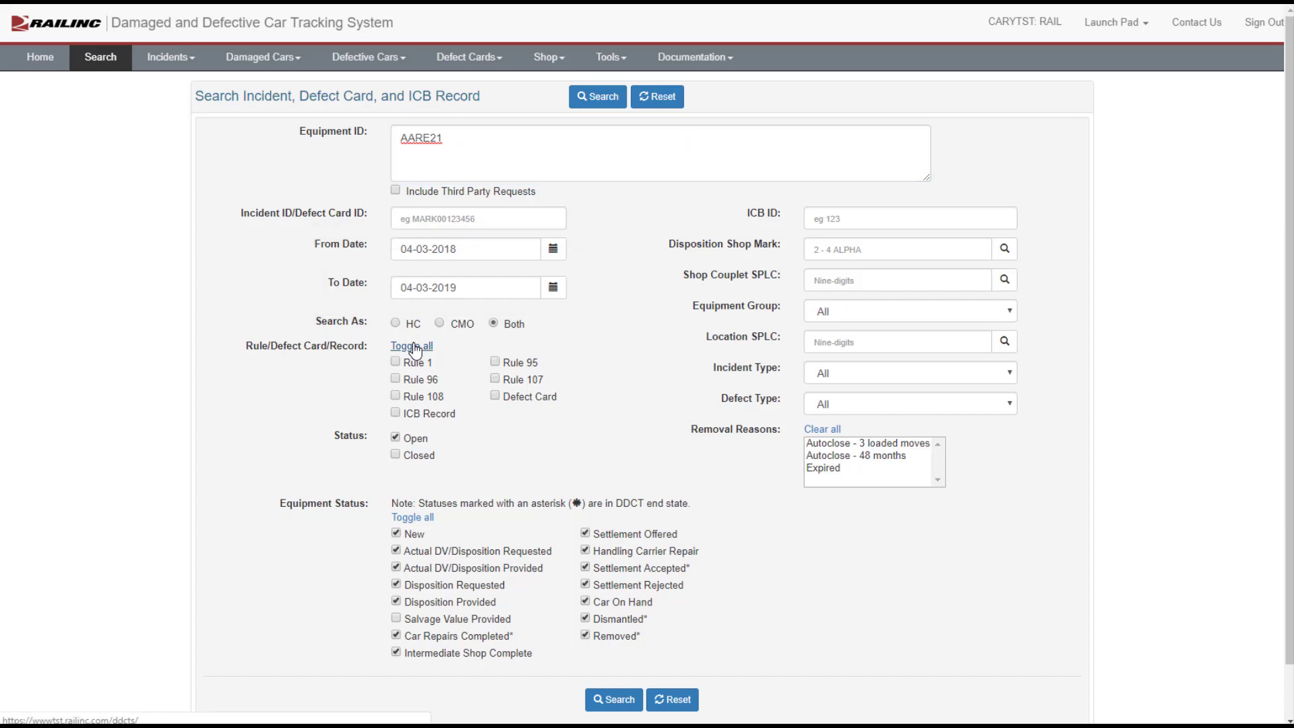
{"action": "left_click", "coordinate": [496, 380]}
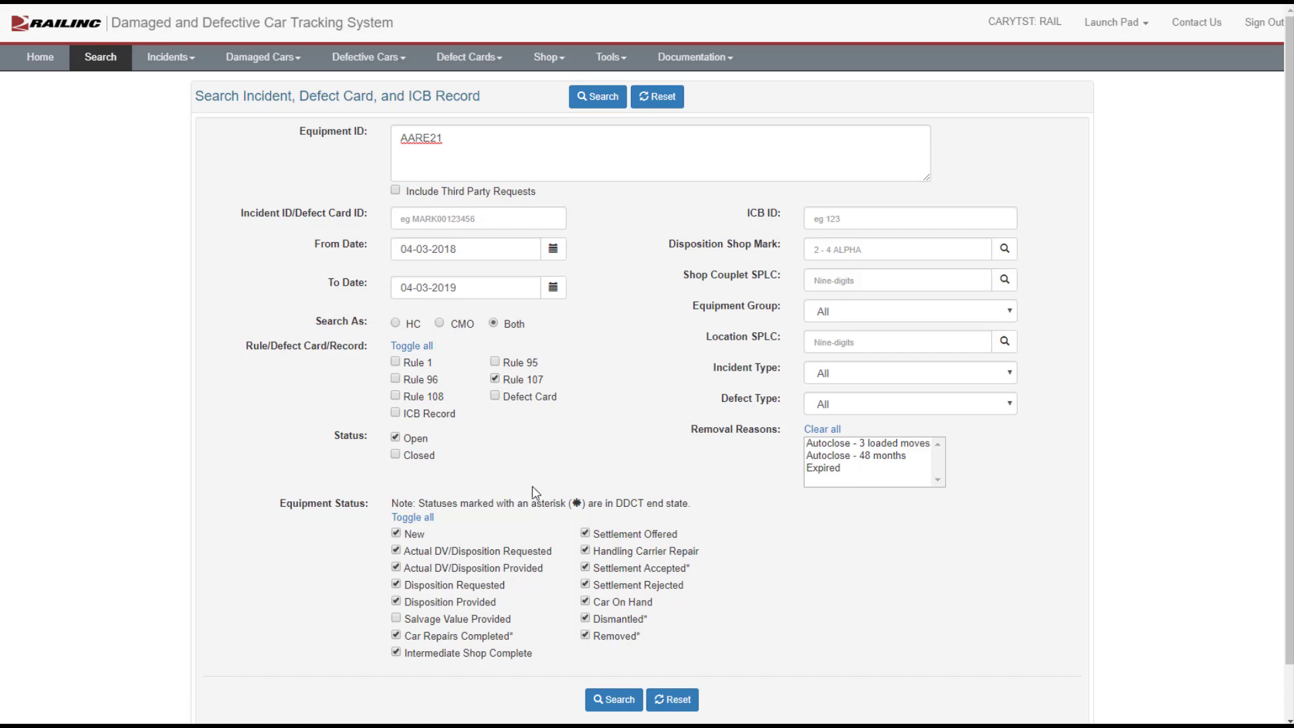
{"action": "left_click", "coordinate": [619, 701]}
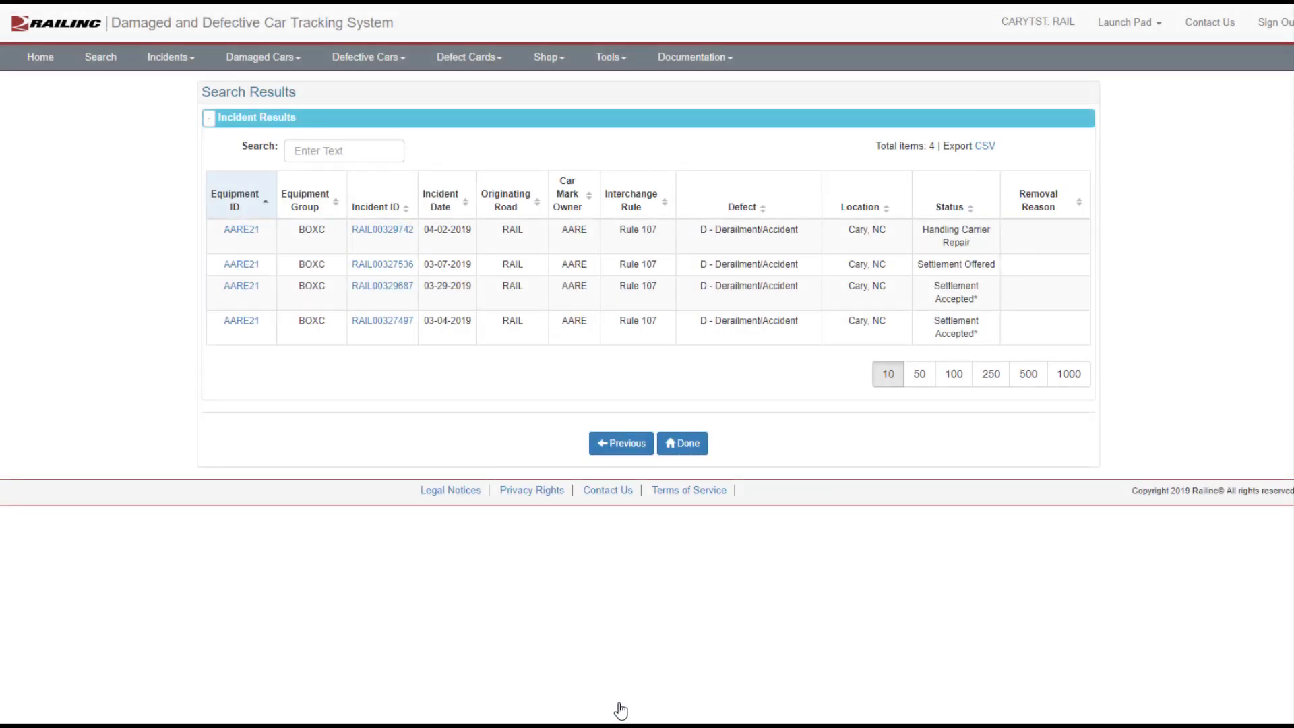
Step: Open the car details of incident RAIL00329742 and start creating a defect card for it
{"action": "left_click", "coordinate": [244, 232]}
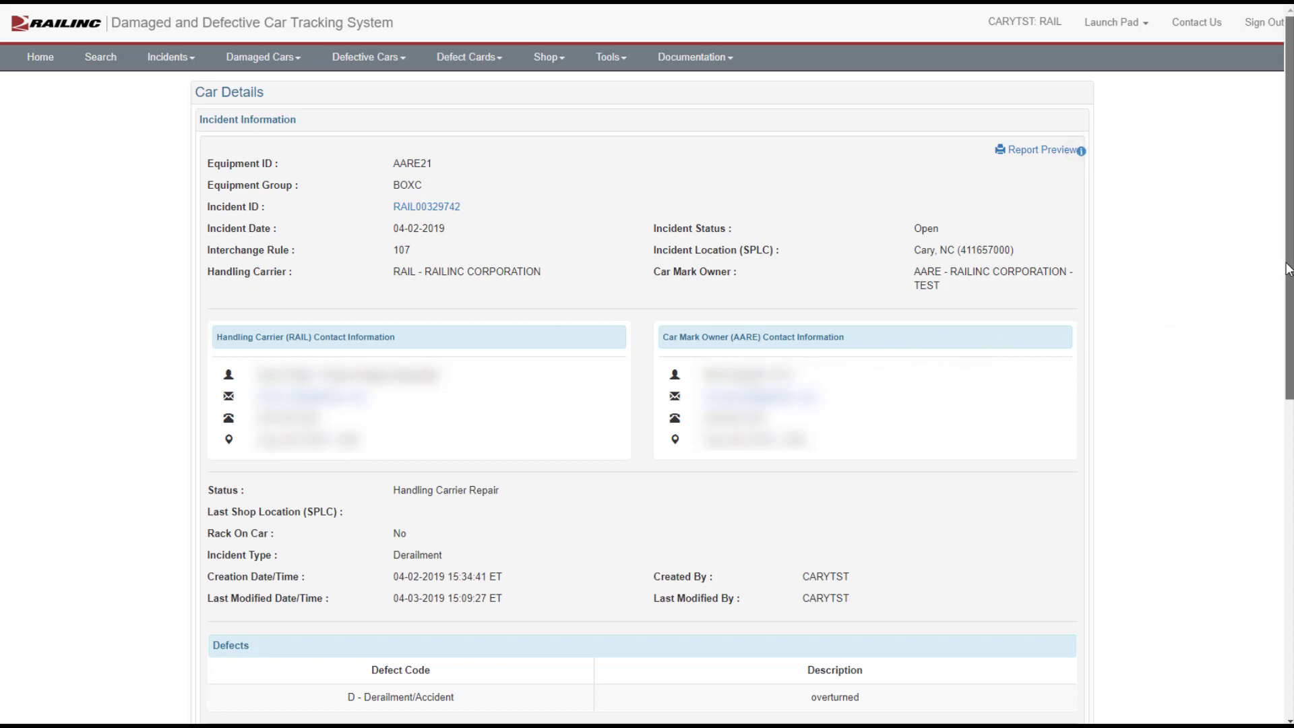
{"action": "left_click_drag", "start_coordinate": [1280, 275], "coordinate": [1270, 610]}
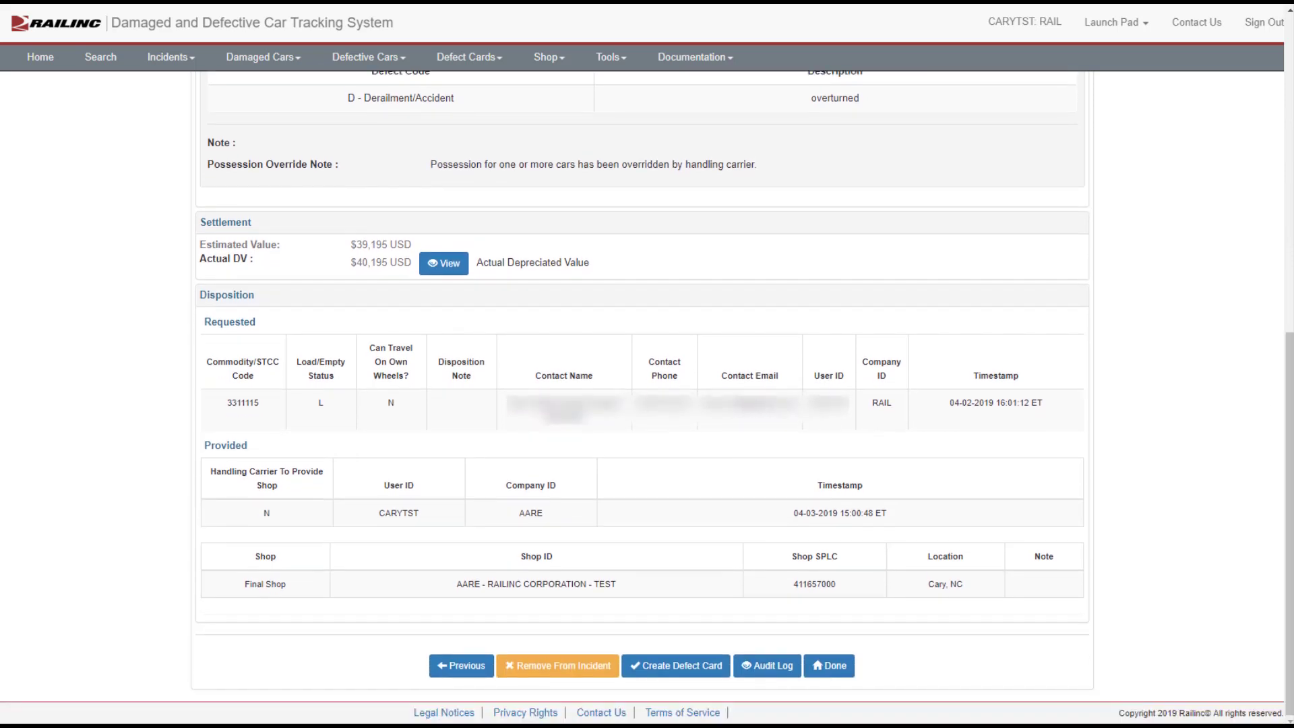
{"action": "left_click", "coordinate": [681, 666]}
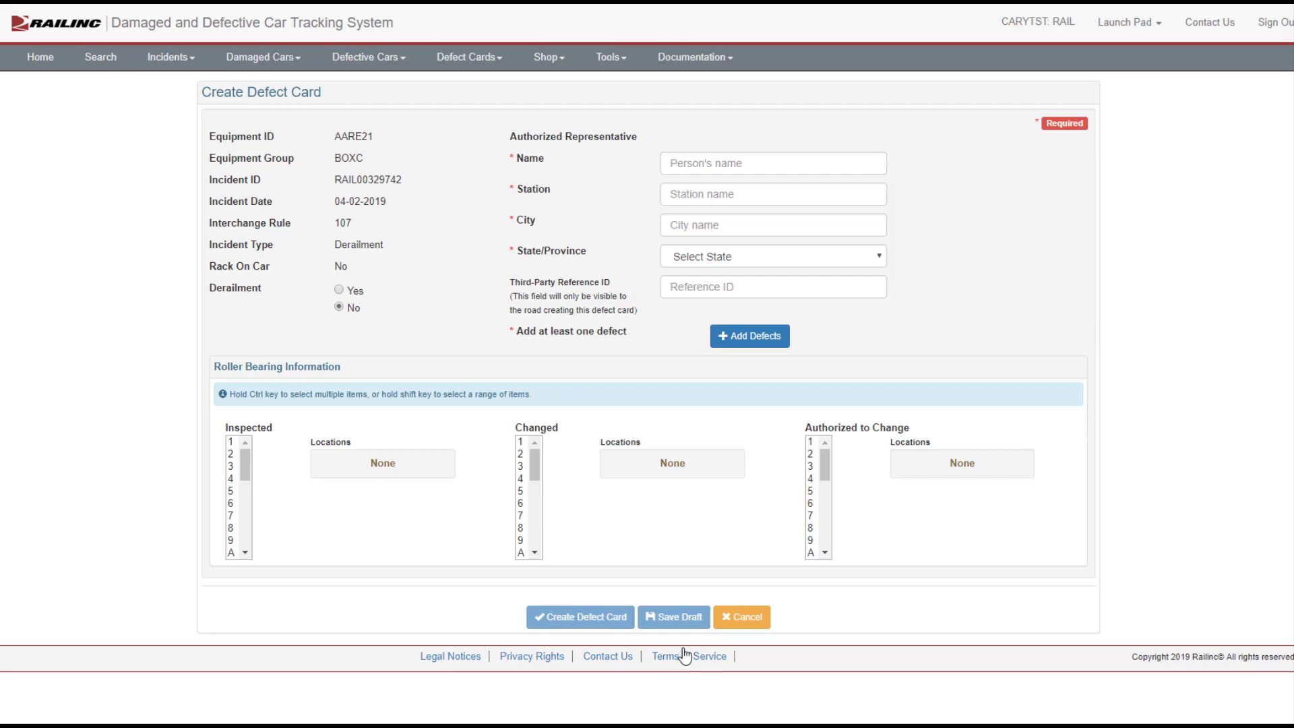
Step: Fill in the authorized representative's name, station Cary, city Cary and state NC - NORTH CAROLINA
{"action": "left_click", "coordinate": [707, 158]}
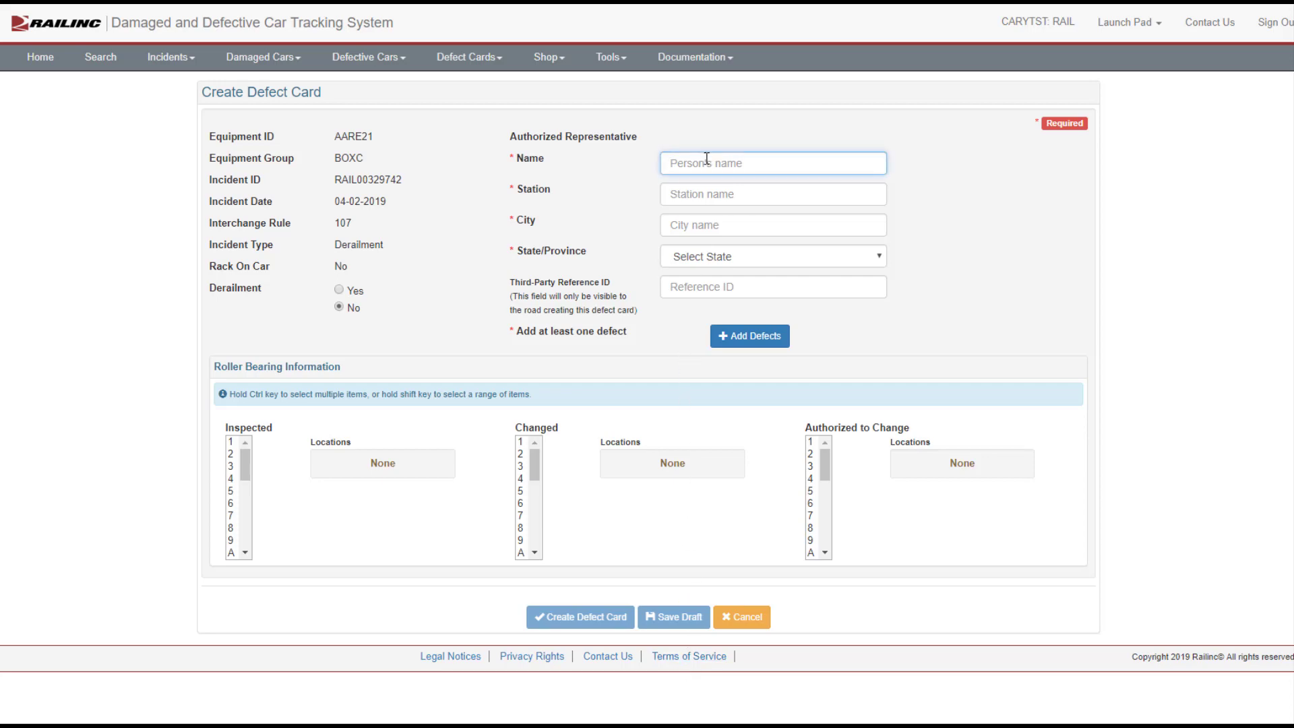
{"action": "type", "text": "John"}
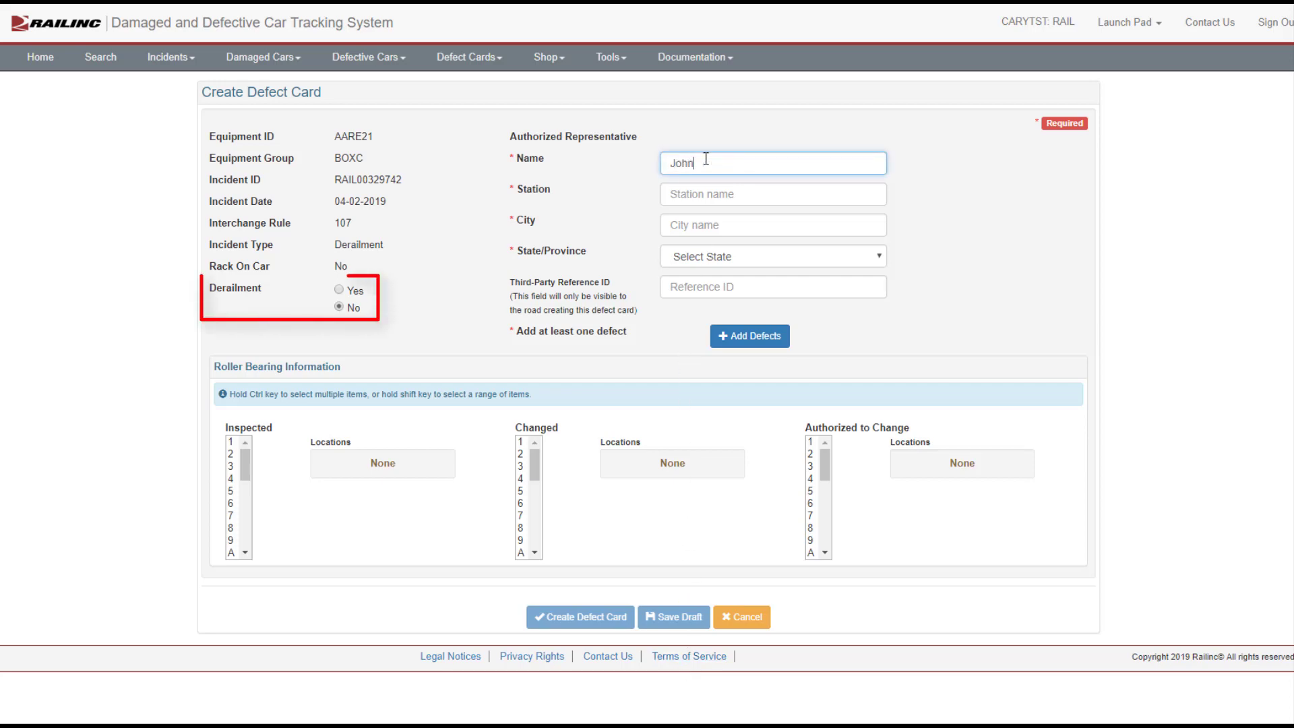
{"action": "type", "text": " Doe"}
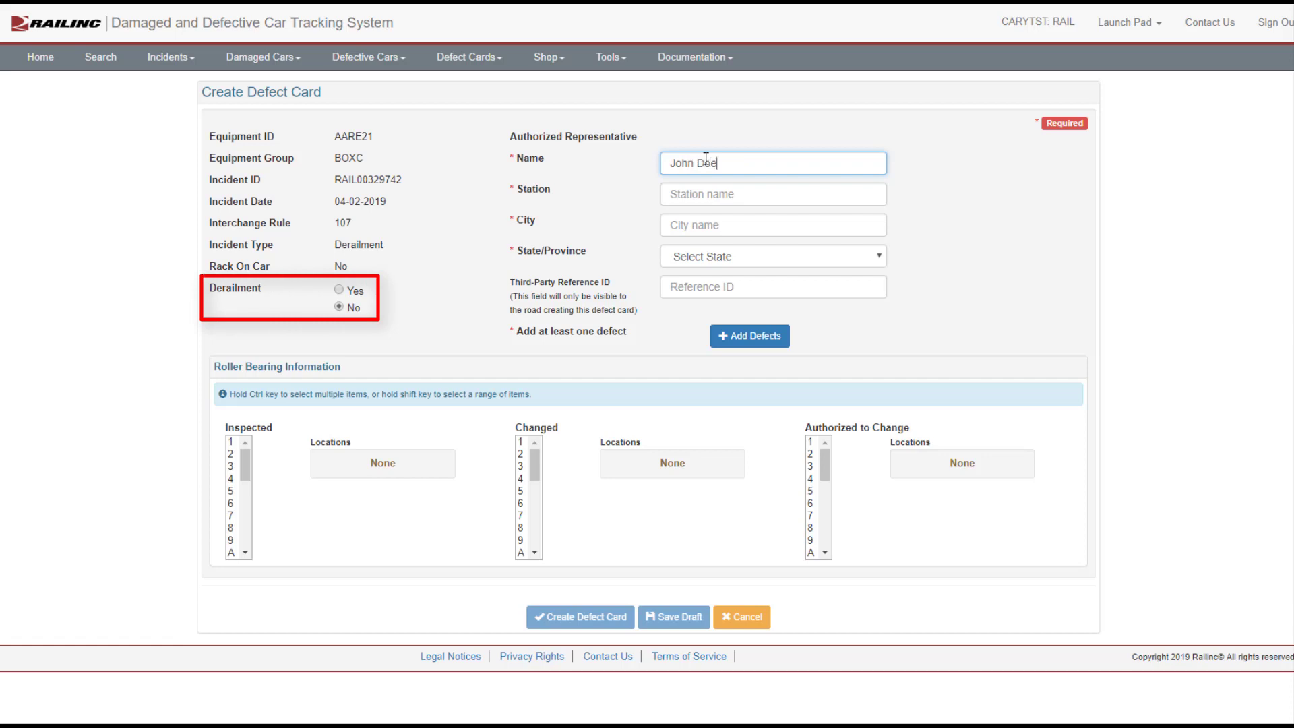
{"action": "key", "text": "Tab"}
{"action": "type", "text": "Cary"}
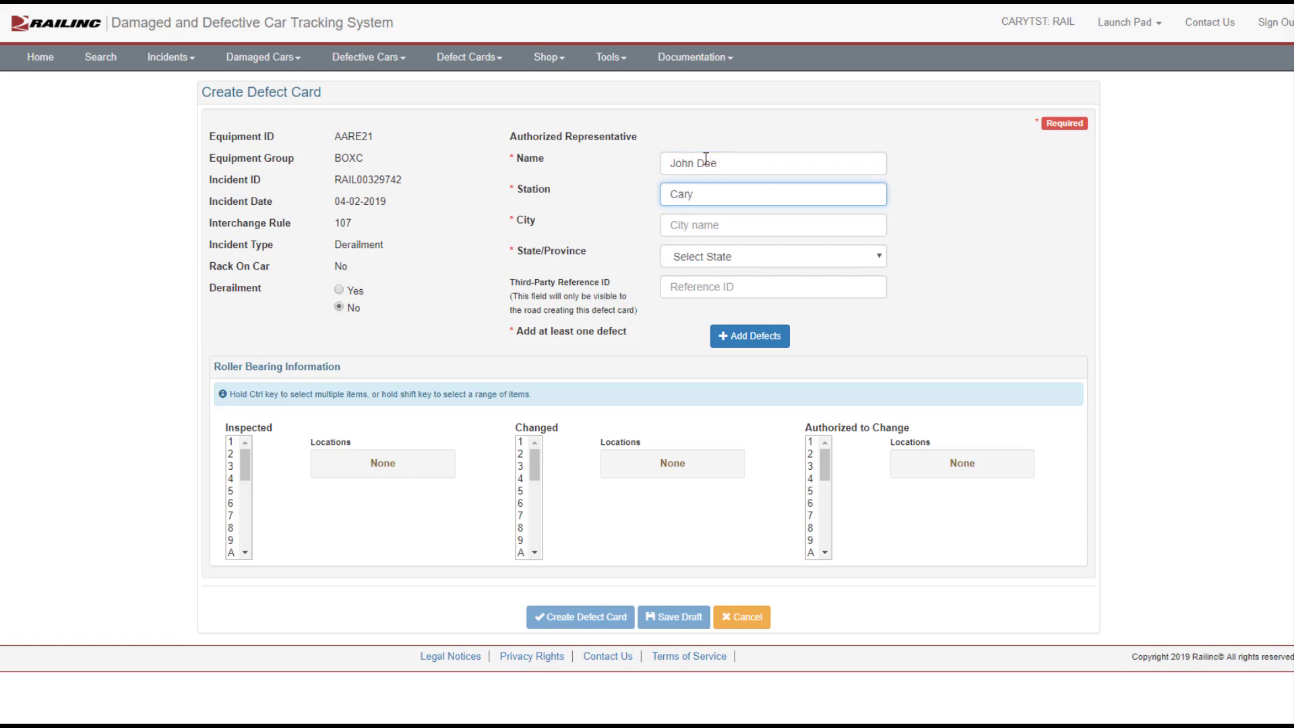
{"action": "key", "text": "Tab"}
{"action": "type", "text": "Cary"}
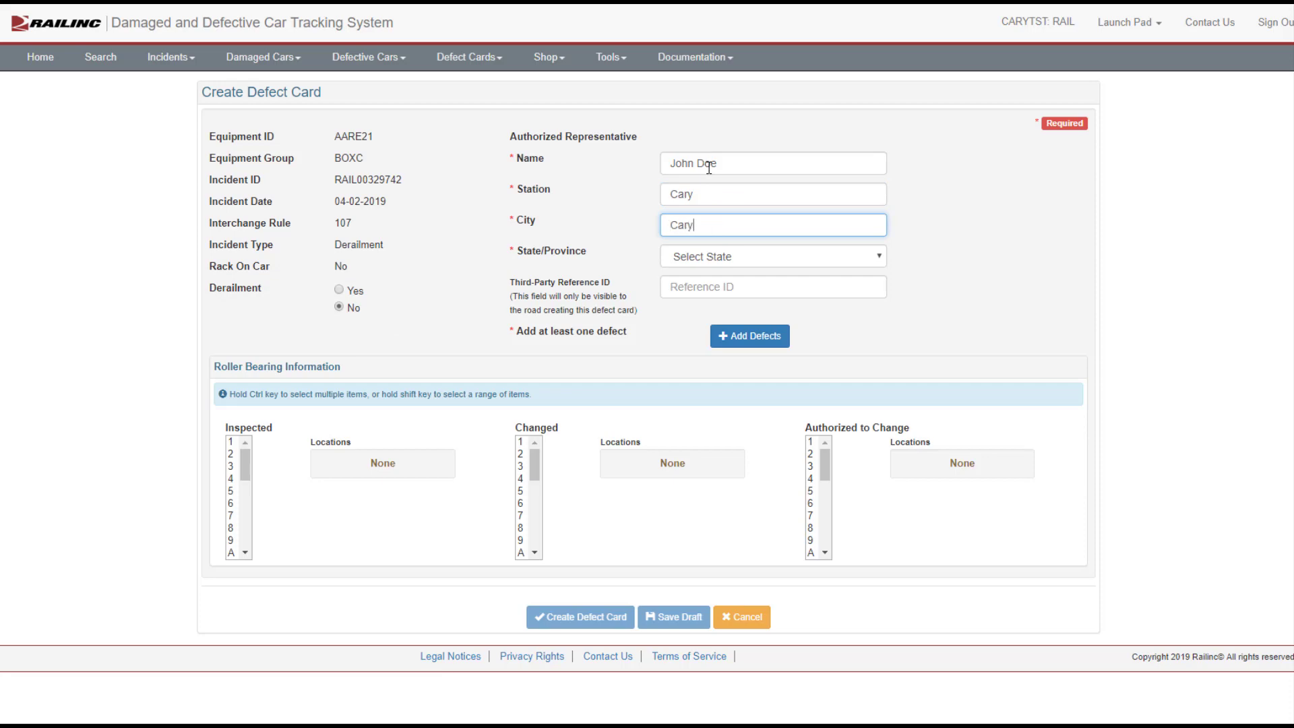
{"action": "left_click", "coordinate": [766, 259]}
{"action": "key", "text": "n"}
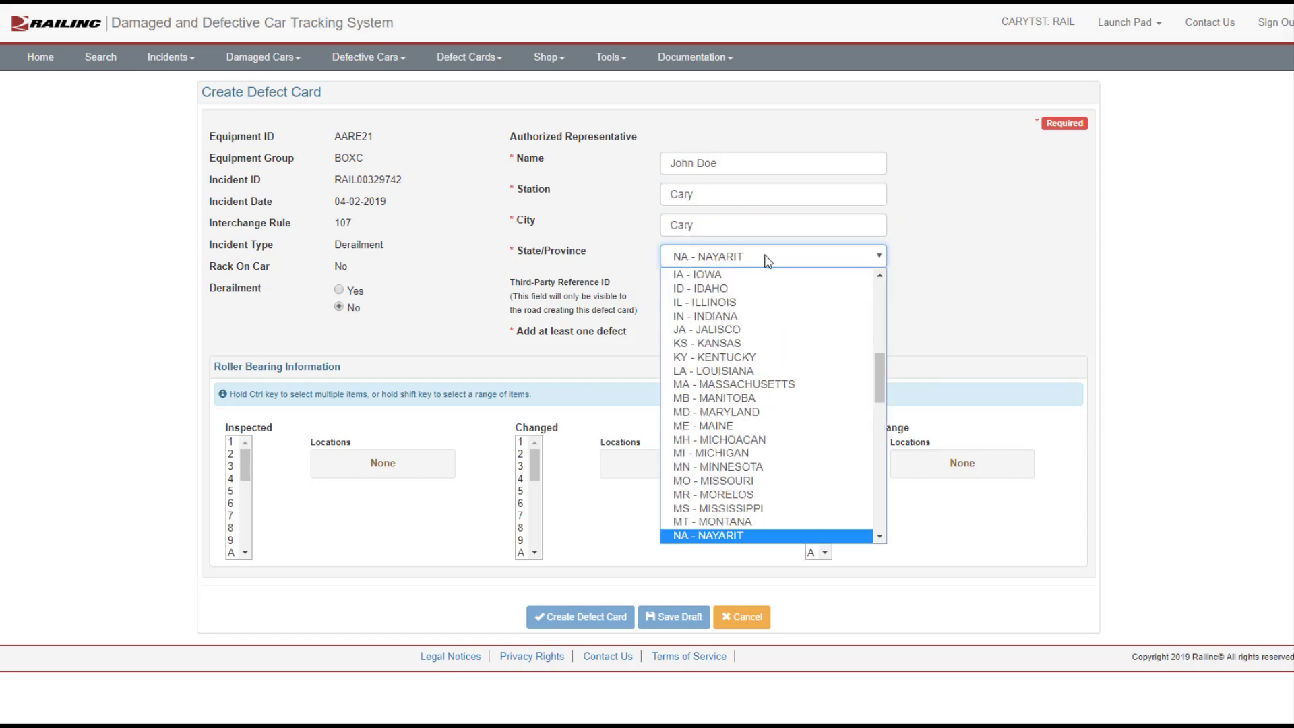
{"action": "scroll", "coordinate": [774, 270], "scroll_direction": "down", "scroll_amount": 4}
{"action": "left_click", "coordinate": [774, 269]}
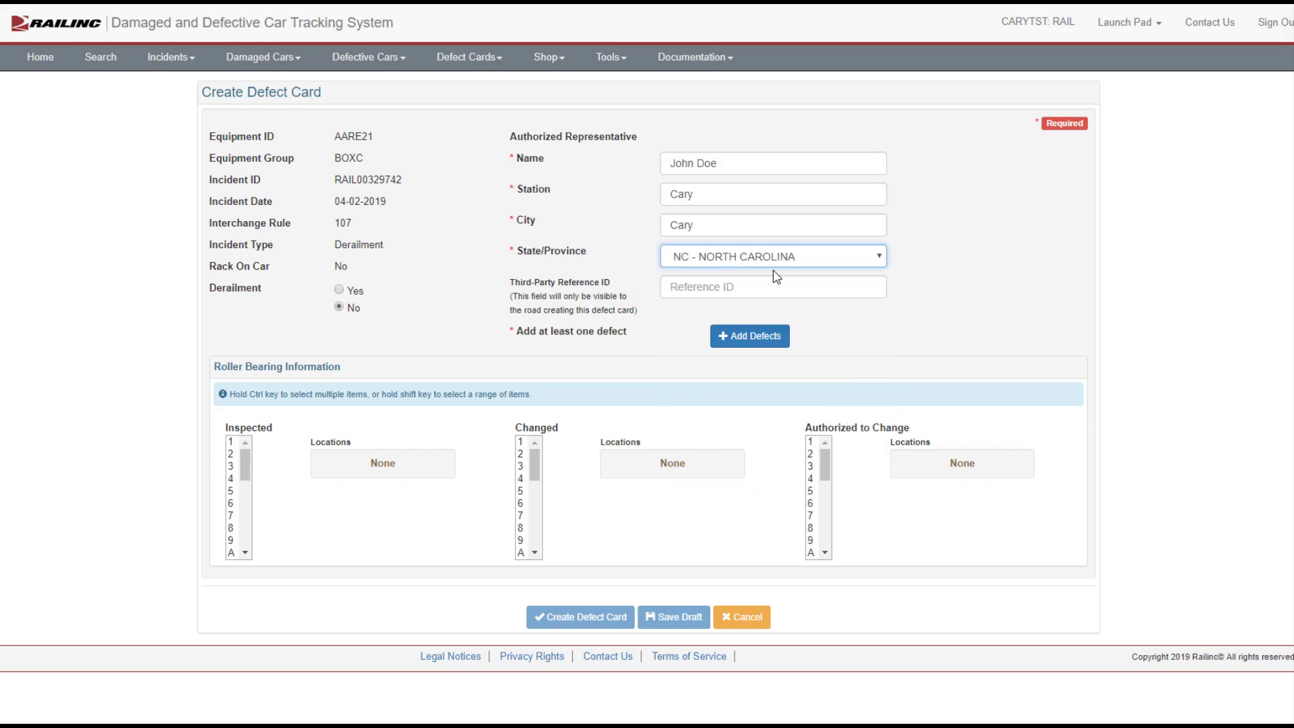
Step: Add a defect described as "Latch broken" and save the defect list
{"action": "left_click", "coordinate": [758, 336]}
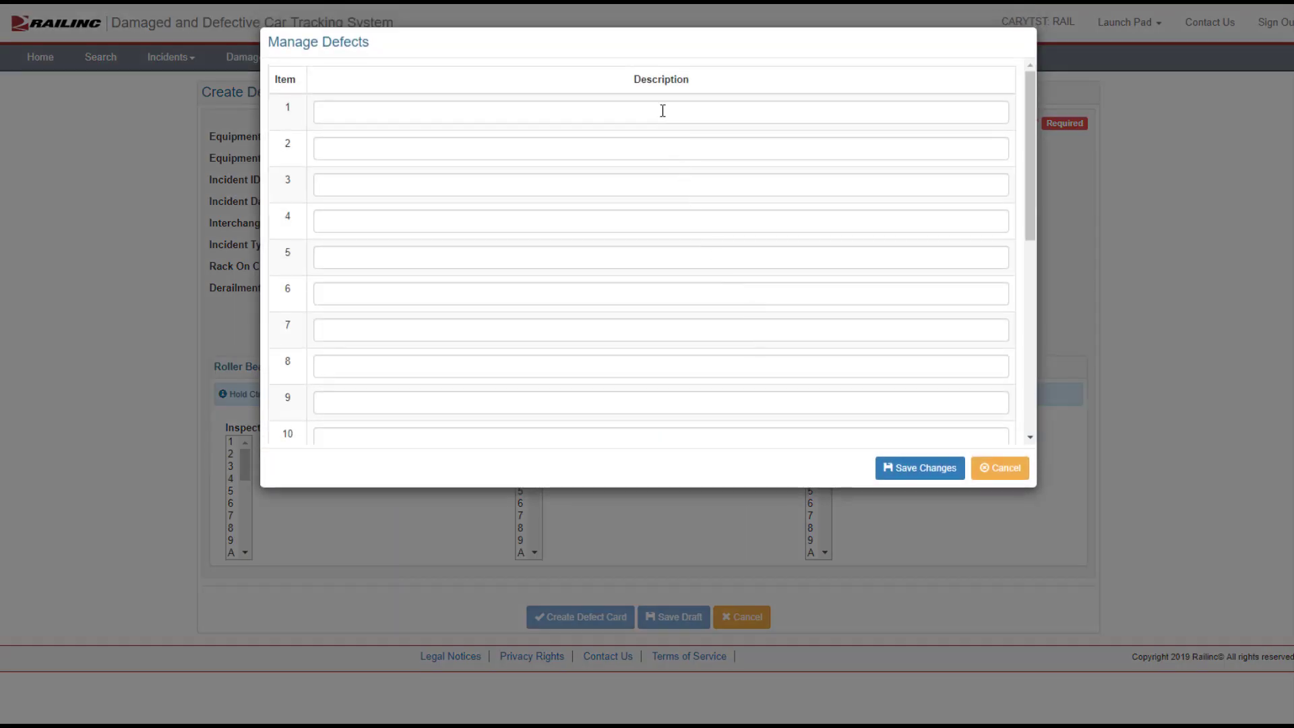
{"action": "left_click", "coordinate": [662, 111]}
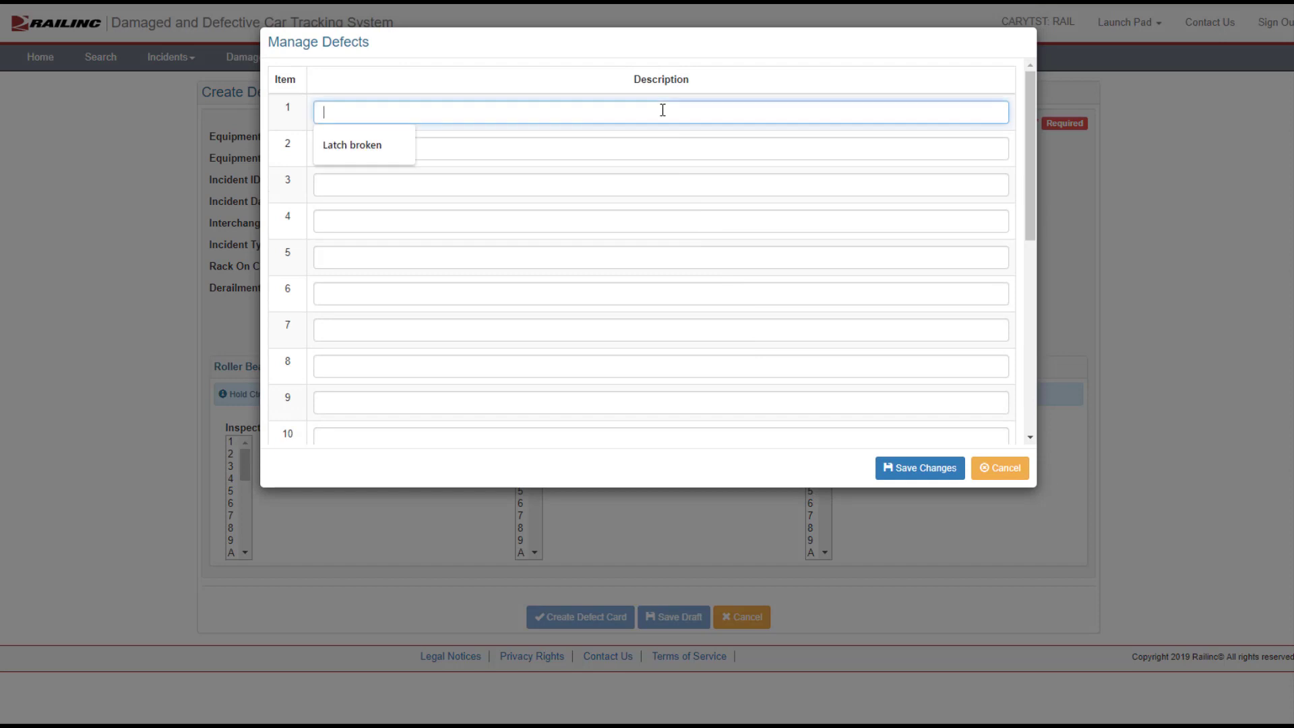
{"action": "left_click", "coordinate": [391, 156]}
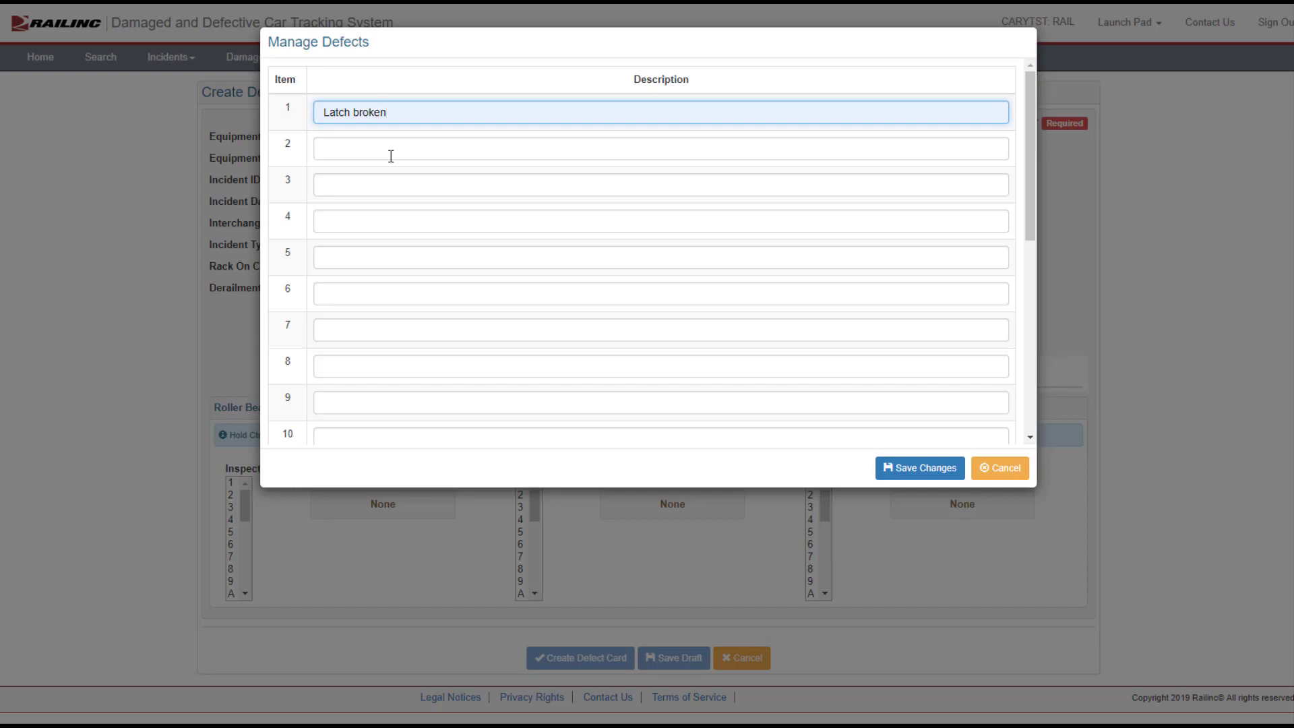
{"action": "left_click", "coordinate": [916, 465]}
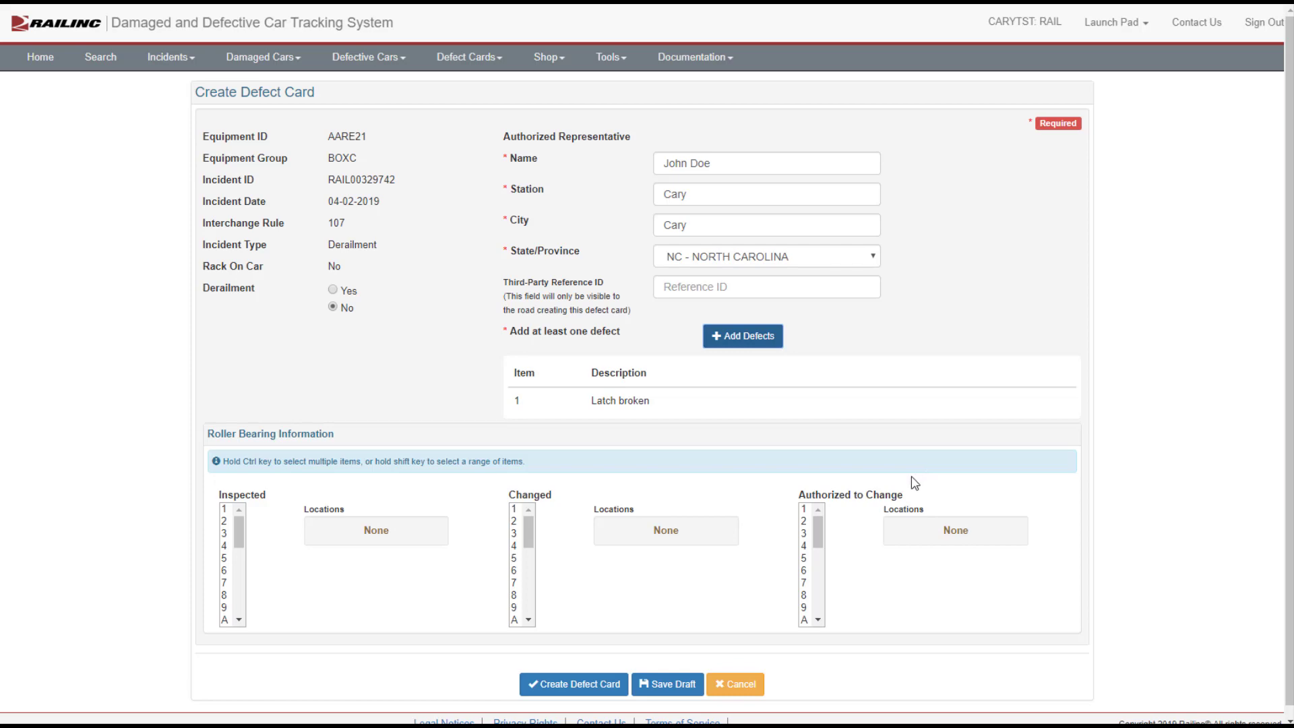
Step: Create the defect card, confirm that it becomes final, and finish
{"action": "left_click", "coordinate": [565, 684]}
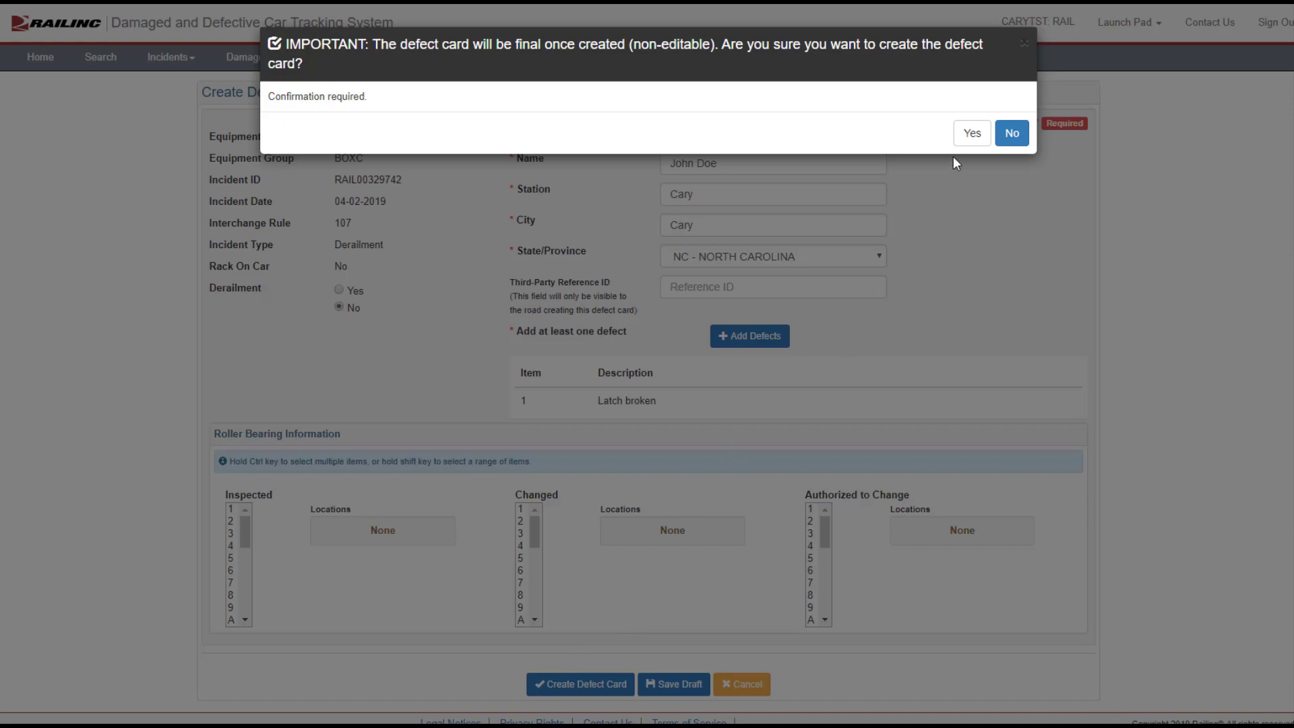
{"action": "left_click", "coordinate": [972, 133]}
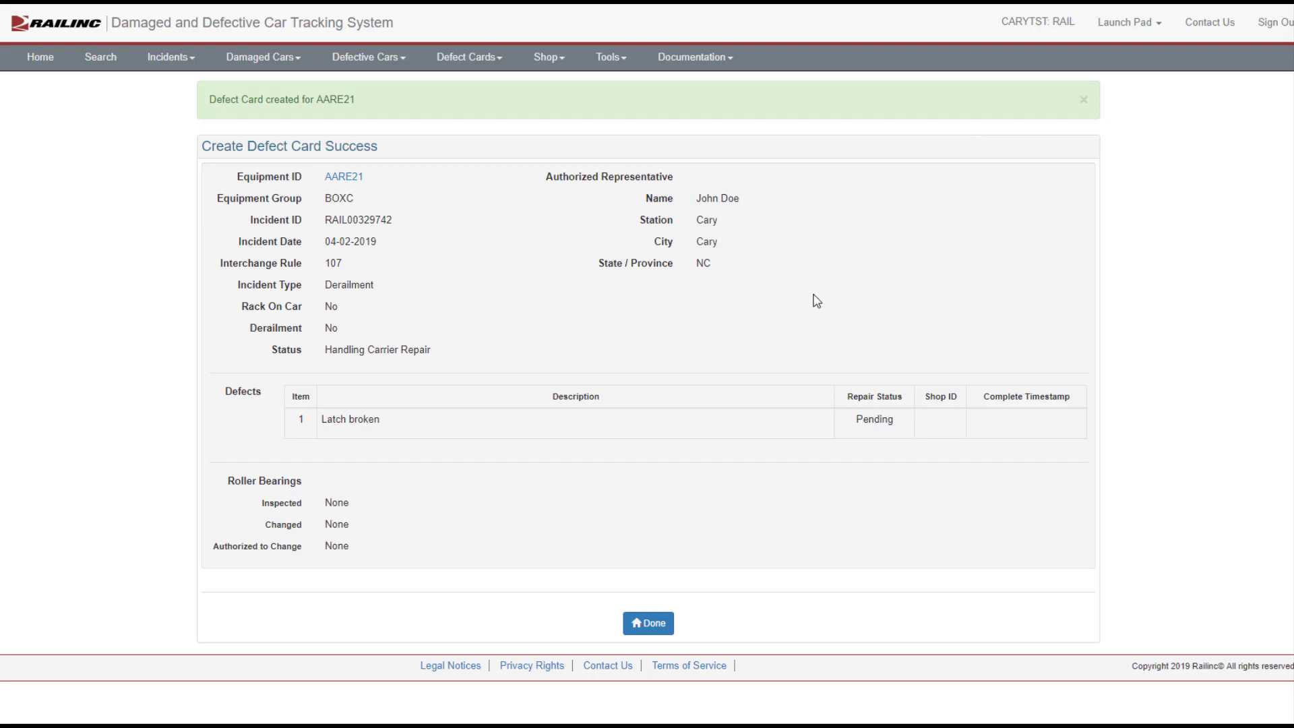
{"action": "left_click", "coordinate": [651, 624]}
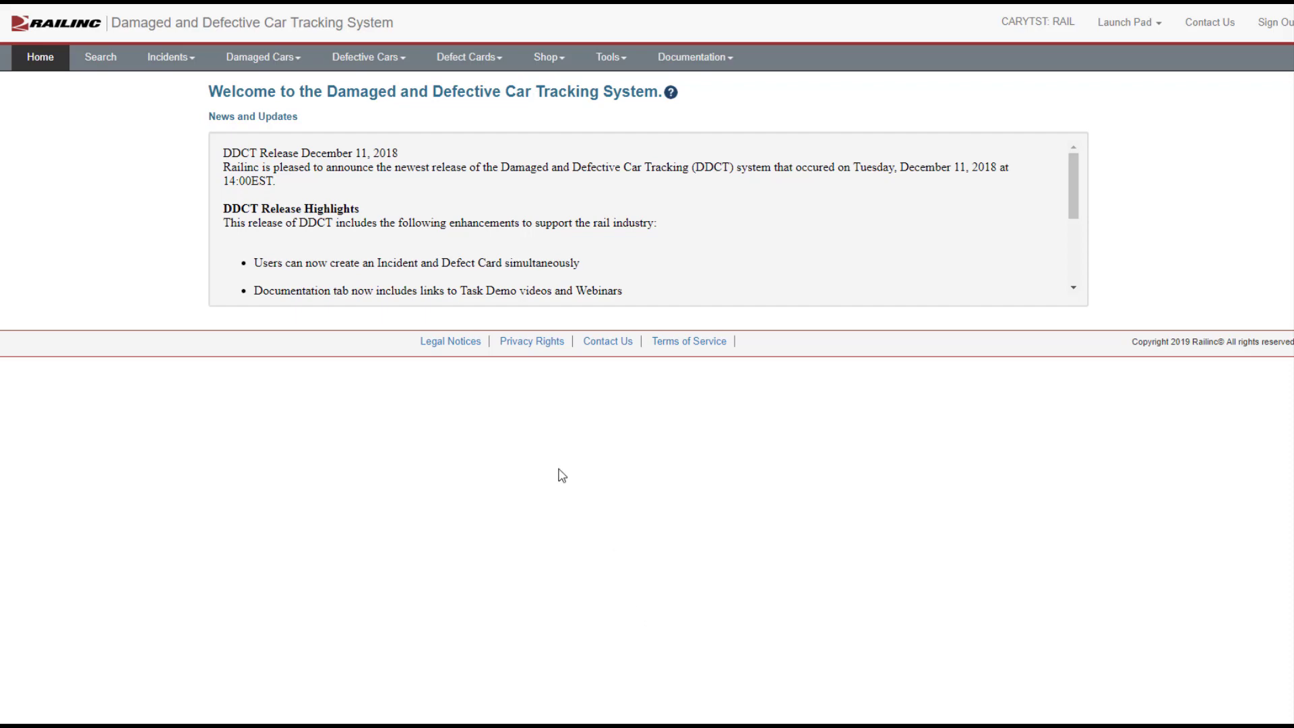
Step: Start a new standalone defect card and enter equipment ID AARE21
{"action": "left_click", "coordinate": [478, 56]}
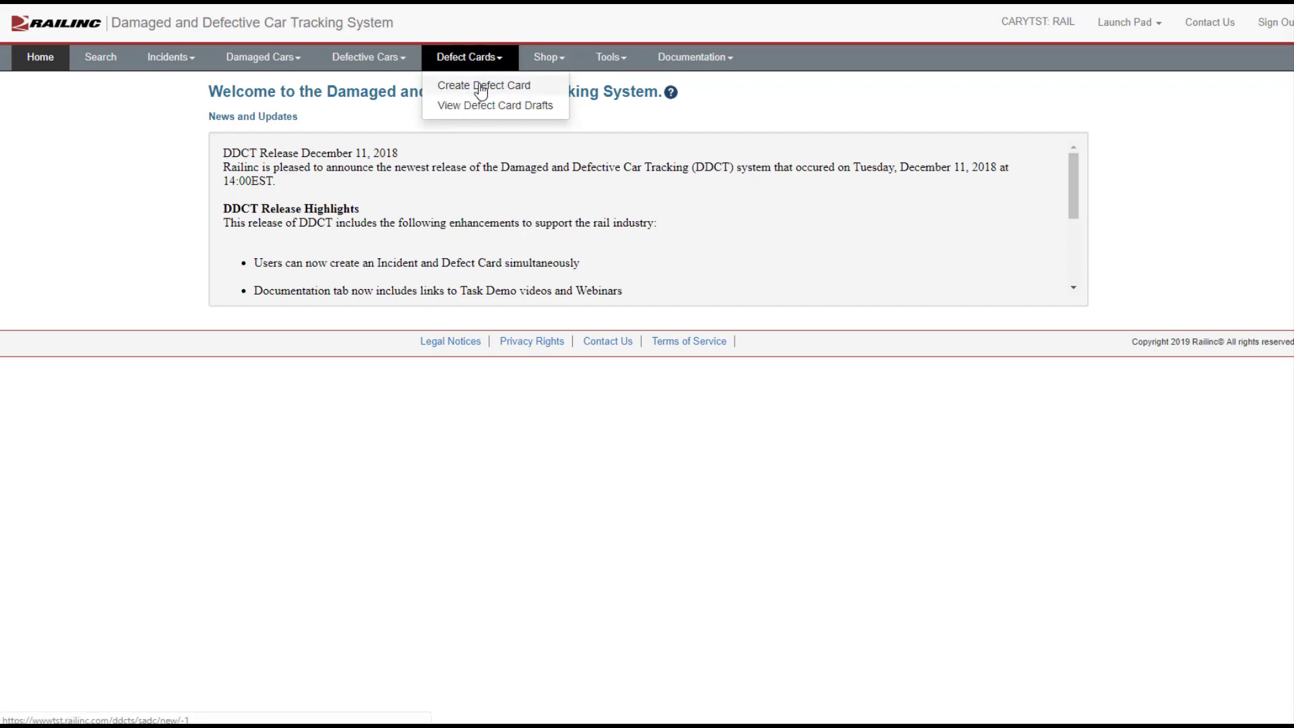
{"action": "left_click", "coordinate": [480, 86]}
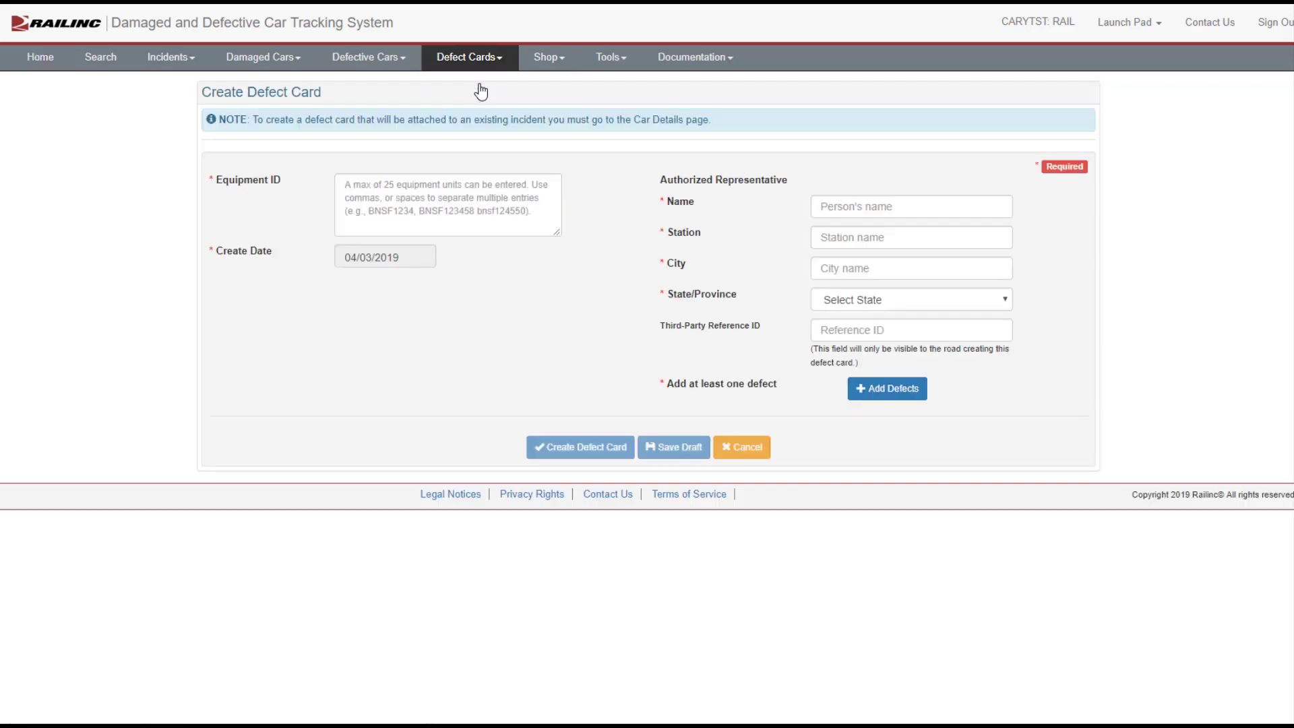
{"action": "left_click", "coordinate": [442, 184]}
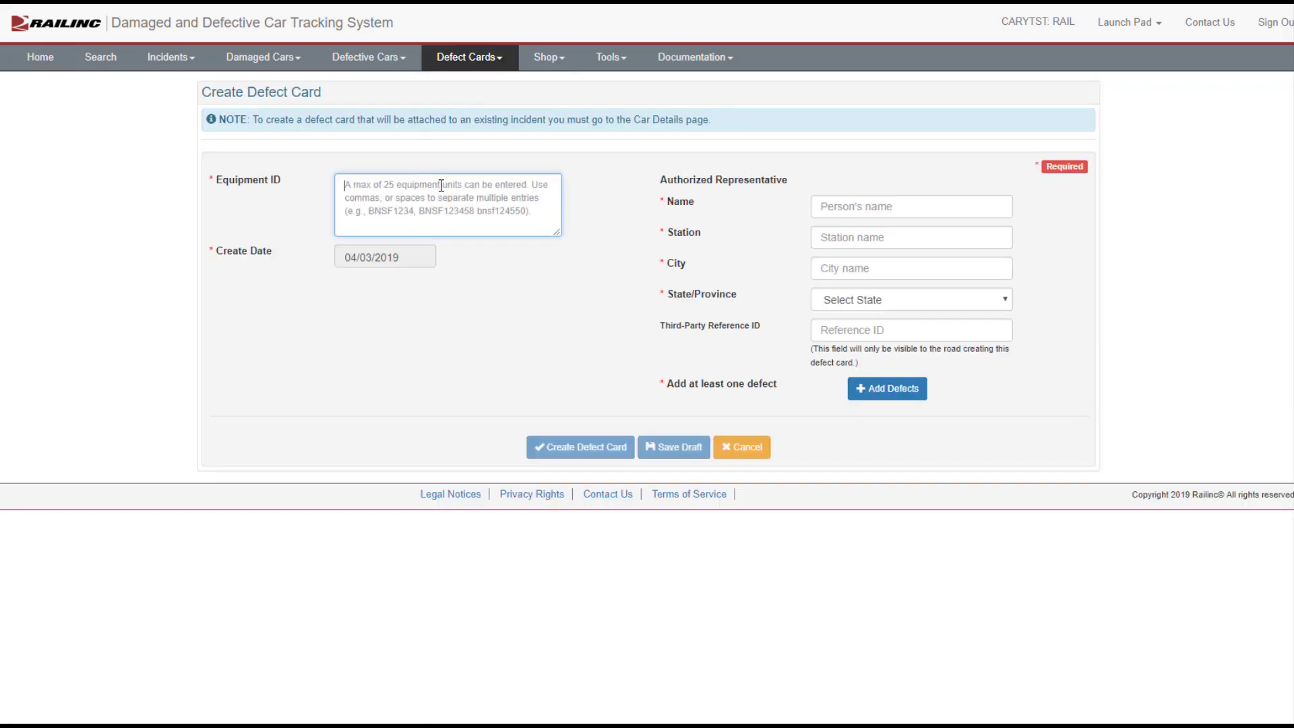
{"action": "type", "text": "AARE21"}
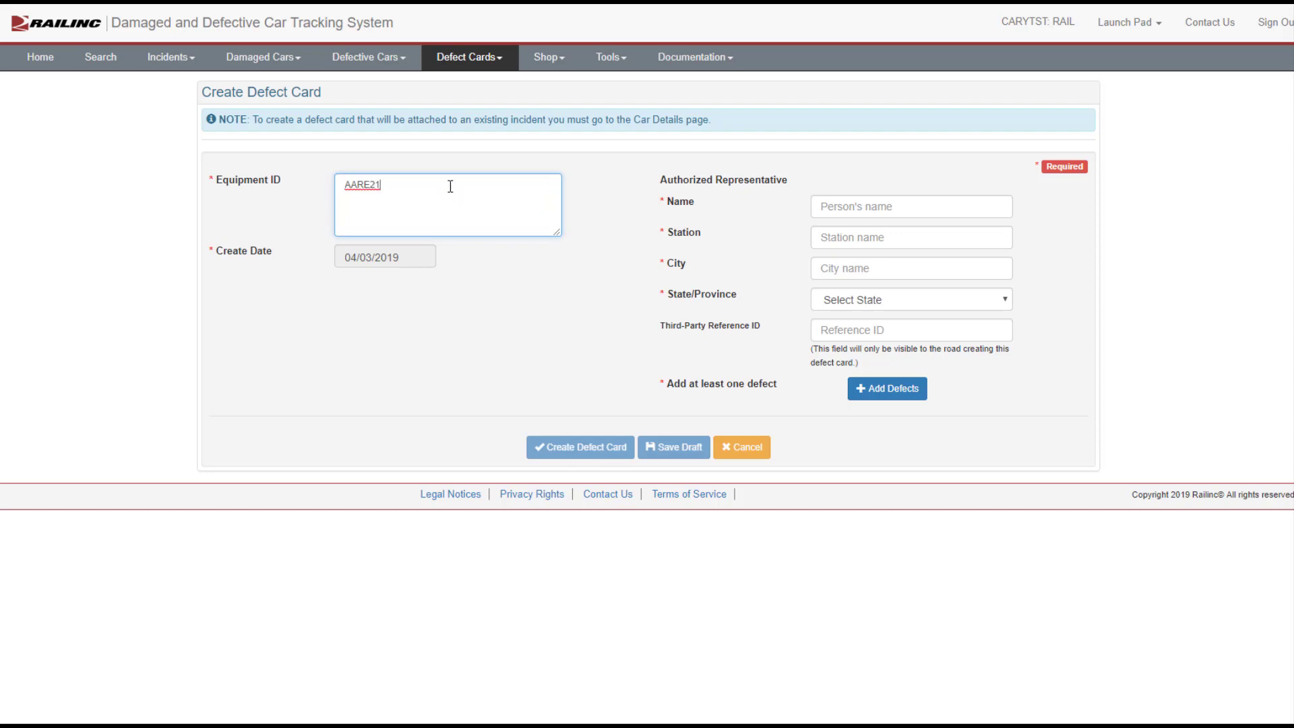
Step: Fill in the authorized representative's name, station Cary, city Cary, and state NC - NORTH CAROLINA on the new card
{"action": "left_click", "coordinate": [826, 206]}
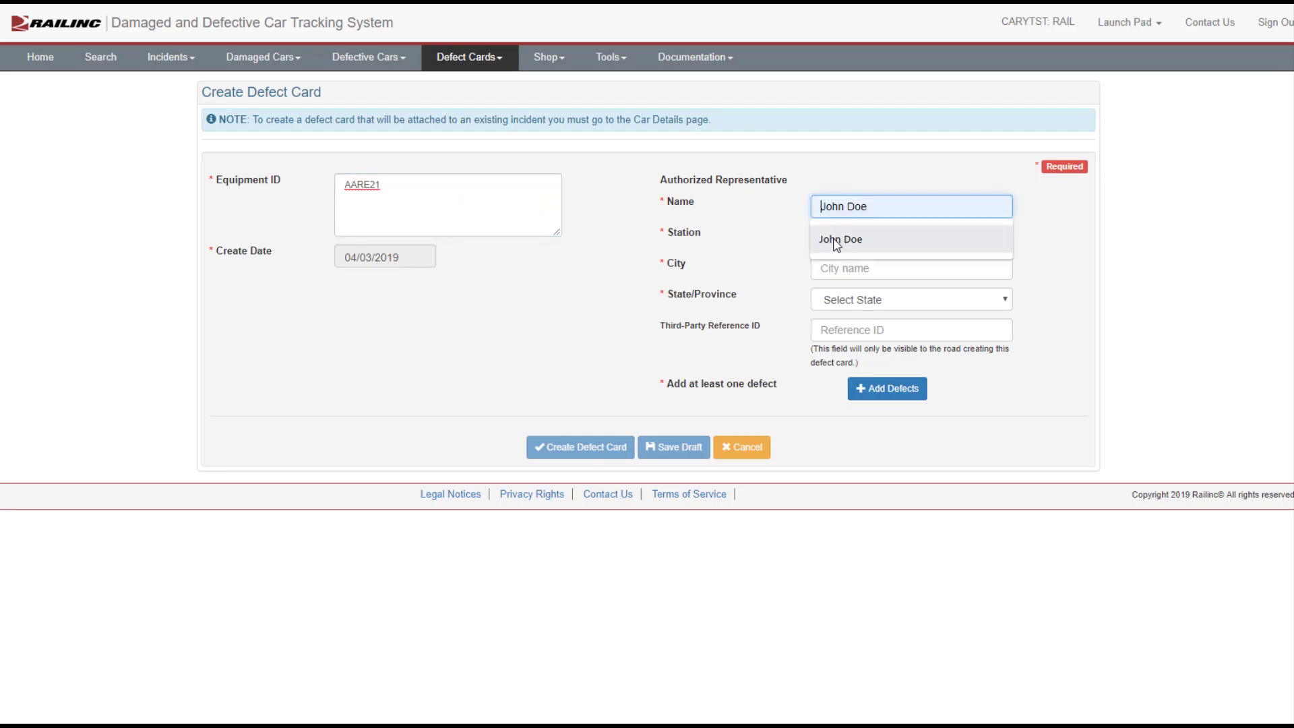
{"action": "left_click", "coordinate": [833, 229]}
{"action": "left_click", "coordinate": [832, 228]}
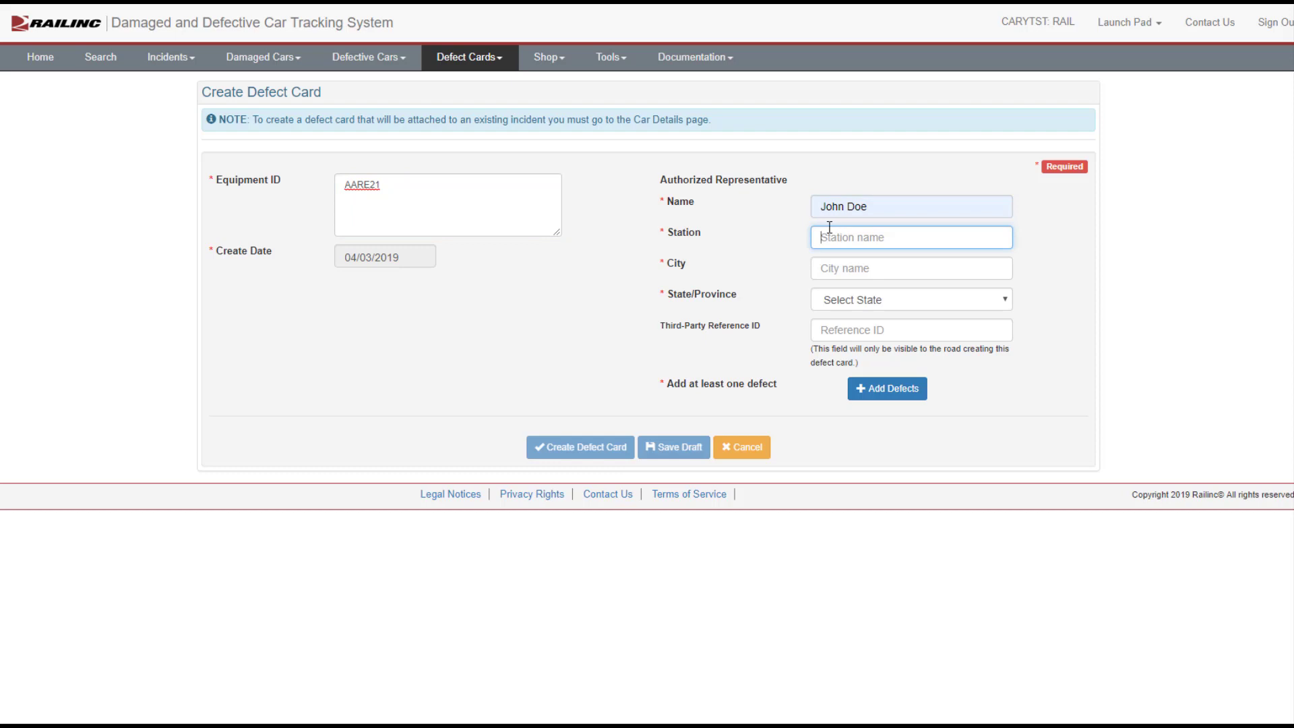
{"action": "type", "text": "Cary"}
{"action": "left_click", "coordinate": [835, 265]}
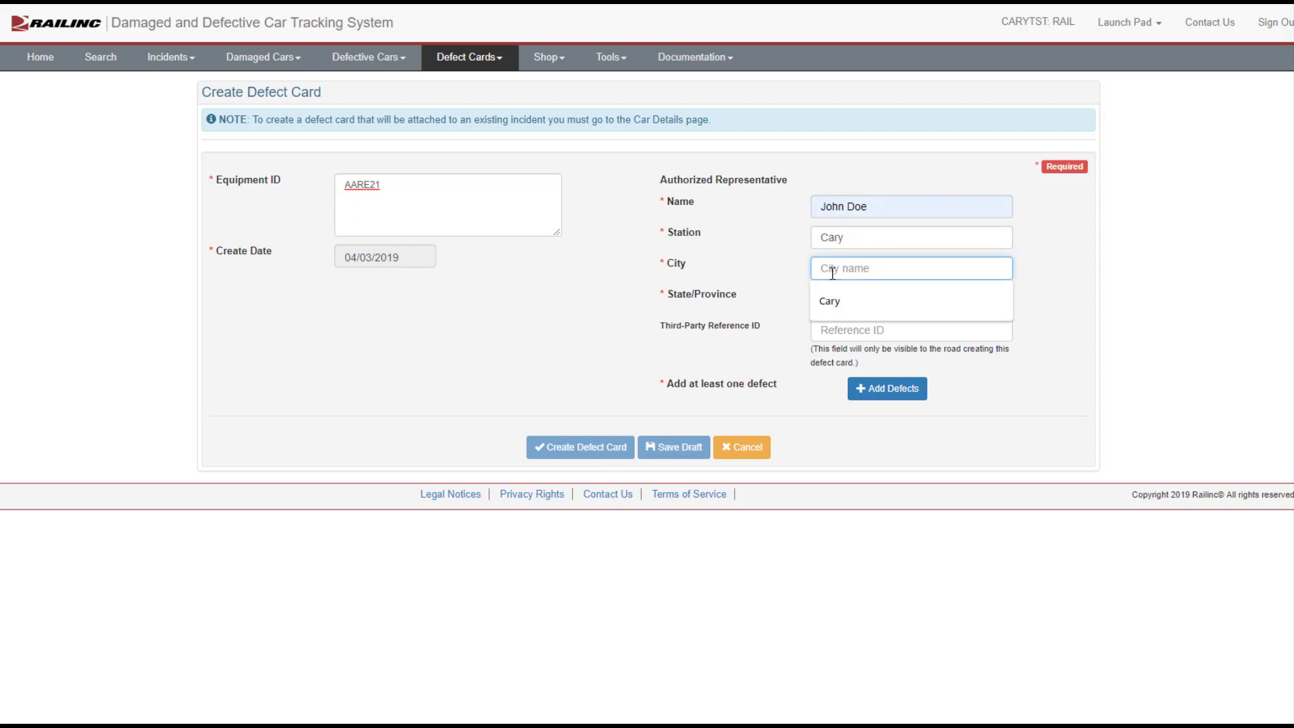
{"action": "left_click", "coordinate": [831, 302]}
{"action": "left_click", "coordinate": [832, 303]}
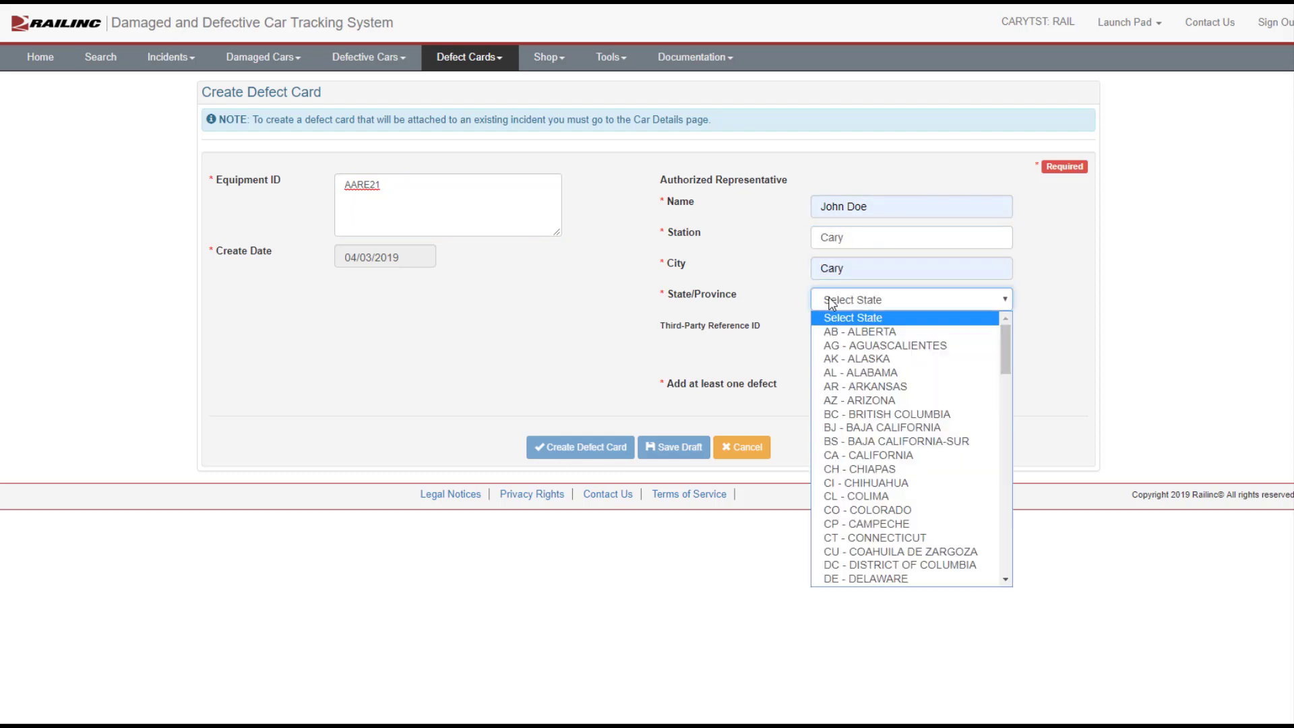
{"action": "left_click", "coordinate": [1007, 475]}
{"action": "left_click", "coordinate": [1007, 476]}
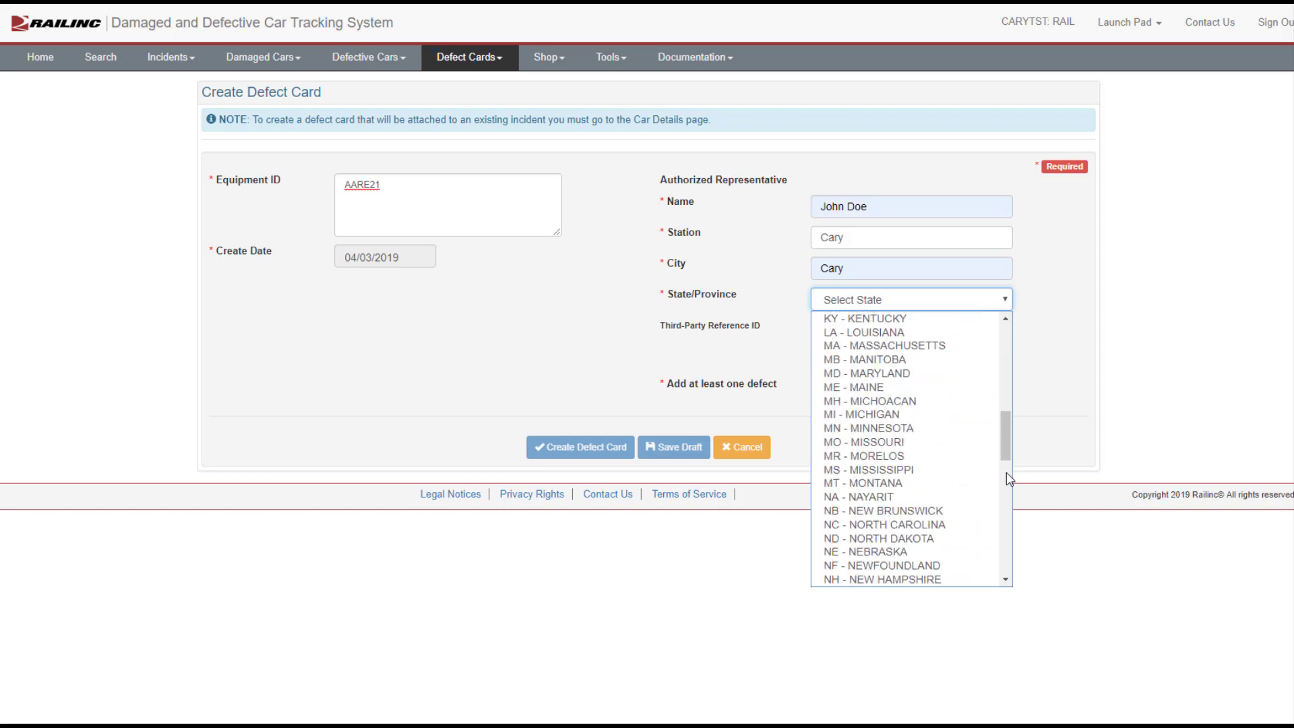
{"action": "left_click", "coordinate": [908, 528]}
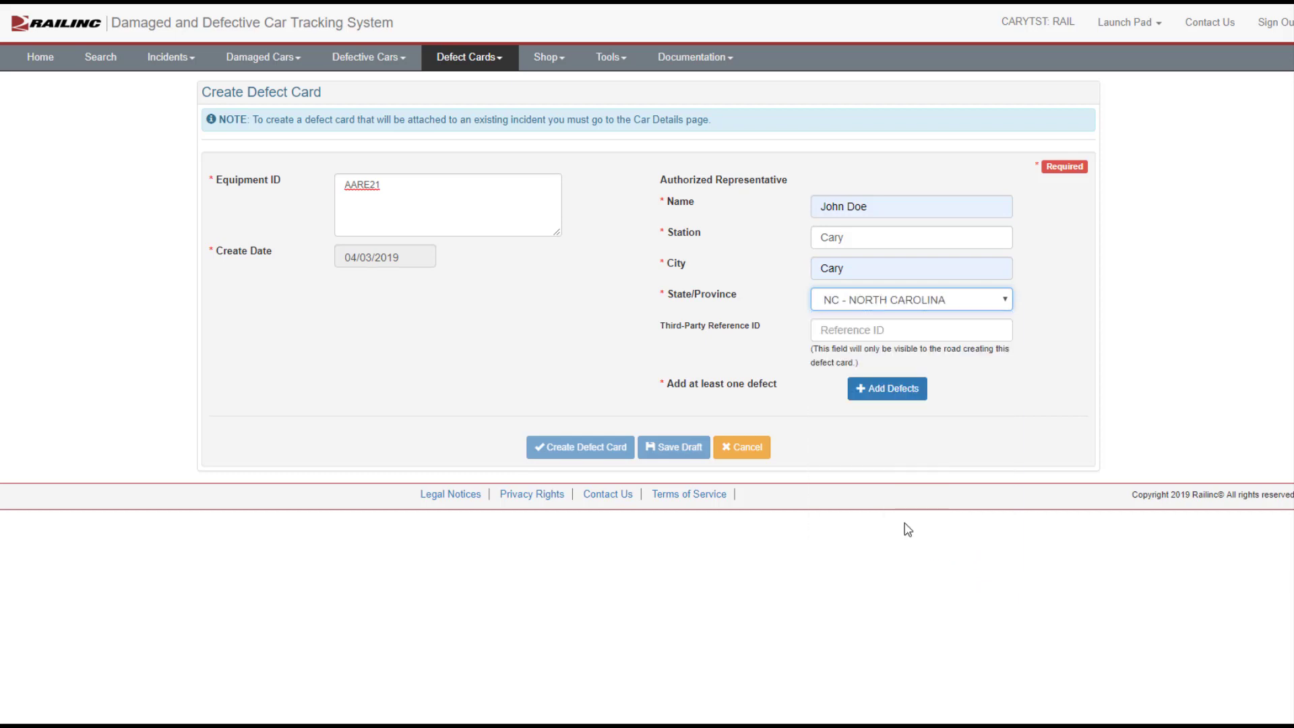
Step: Add a defect with description "Latch broken" and save the defect list
{"action": "left_click", "coordinate": [870, 390]}
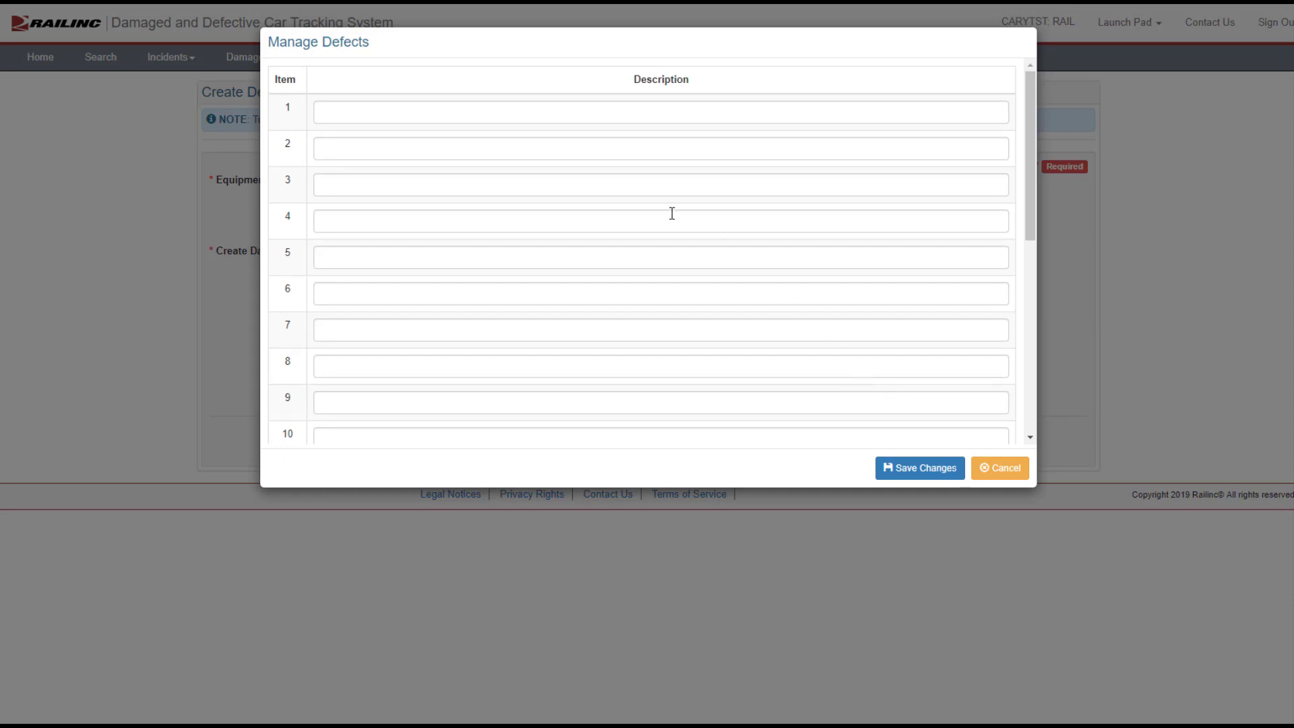
{"action": "left_click", "coordinate": [607, 113]}
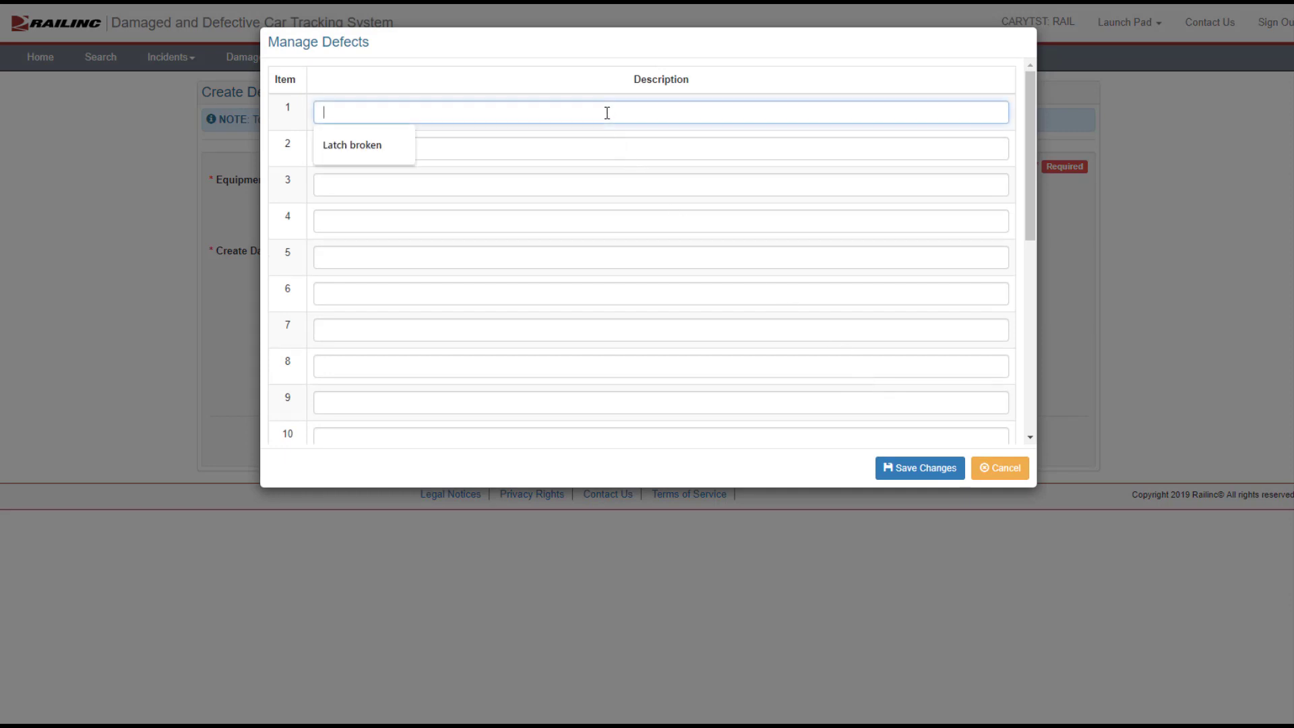
{"action": "left_click", "coordinate": [378, 137]}
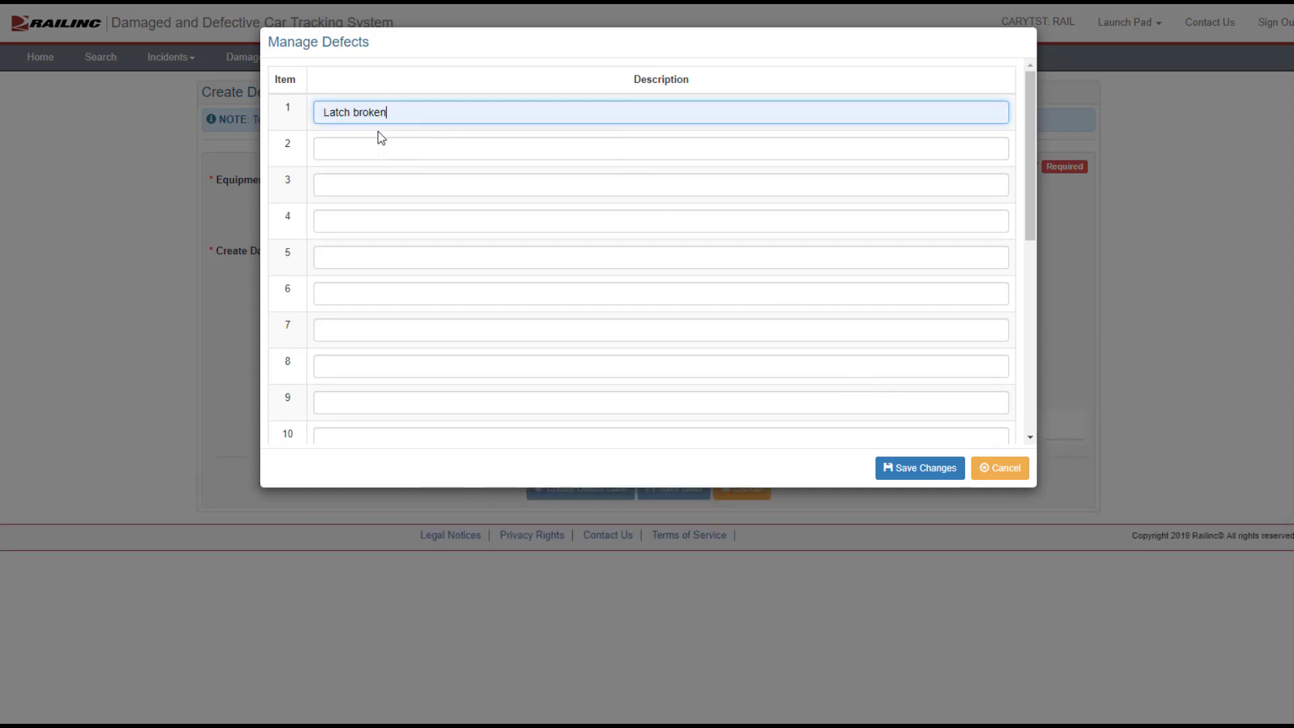
{"action": "left_click", "coordinate": [921, 472]}
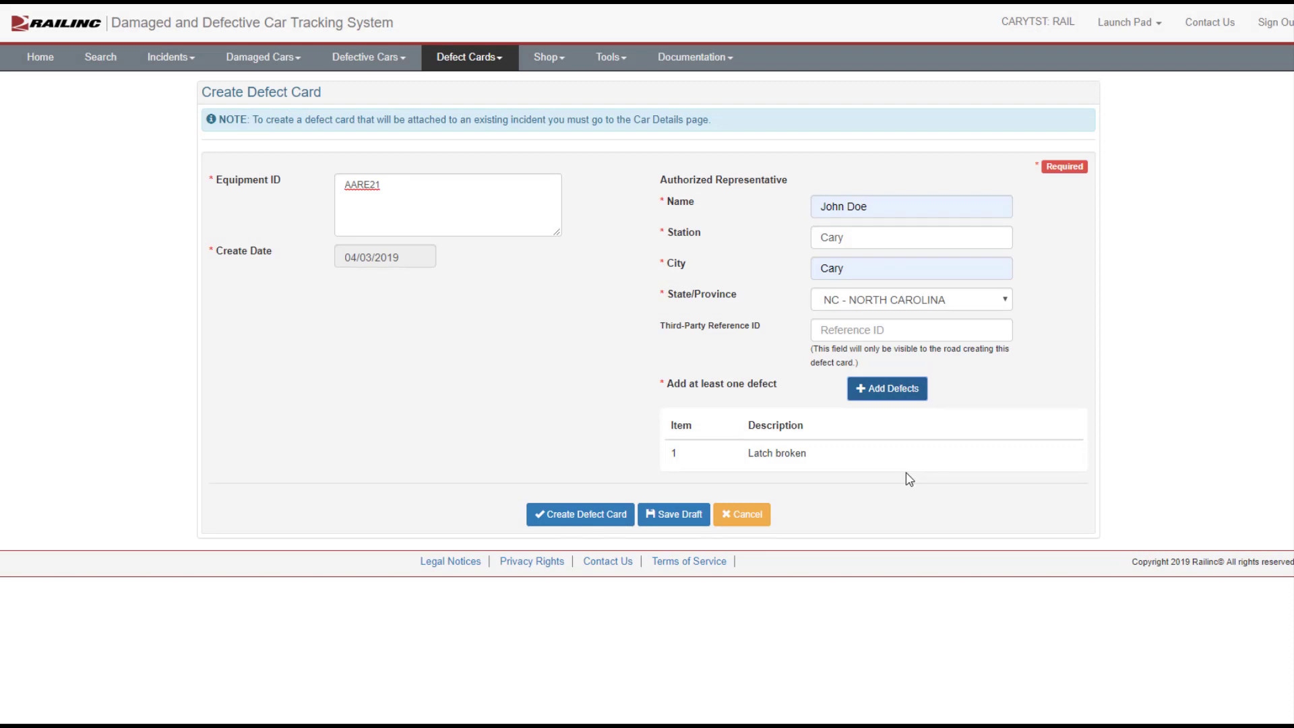
Step: Create the defect card for AARE21, confirm it becomes final, and finish
{"action": "left_click", "coordinate": [617, 517]}
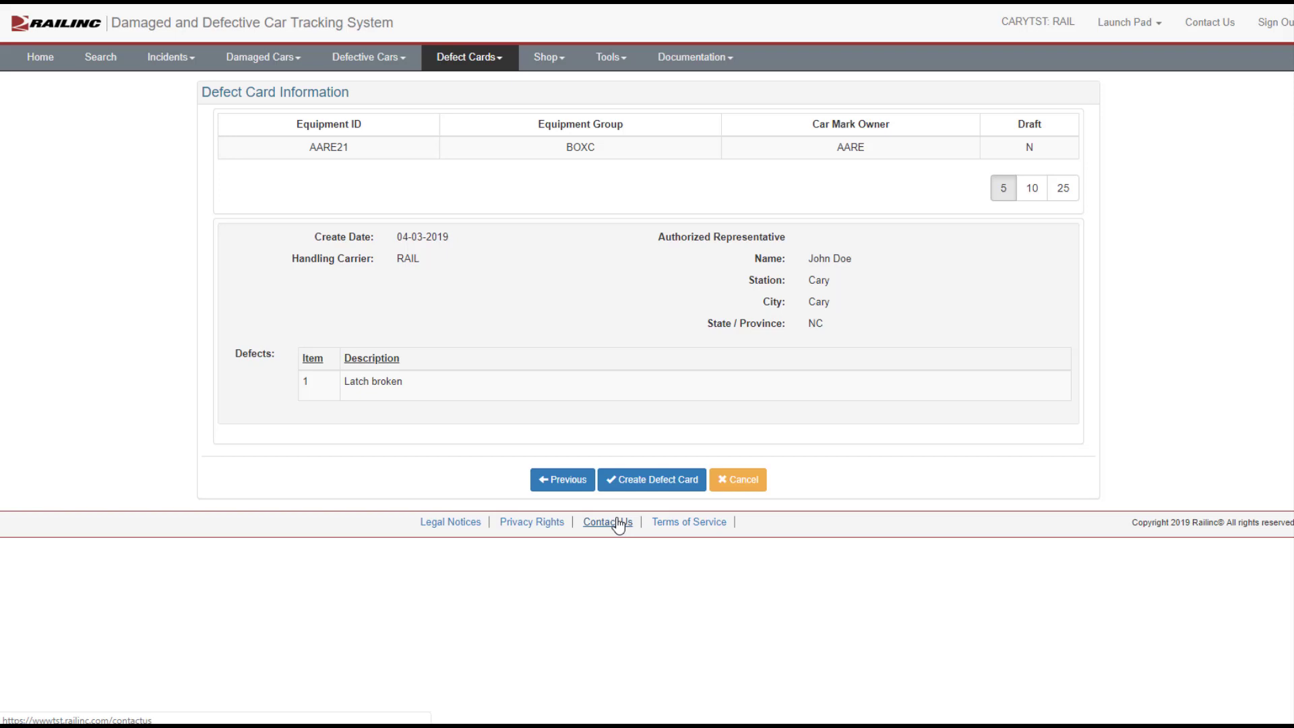
{"action": "left_click", "coordinate": [642, 481]}
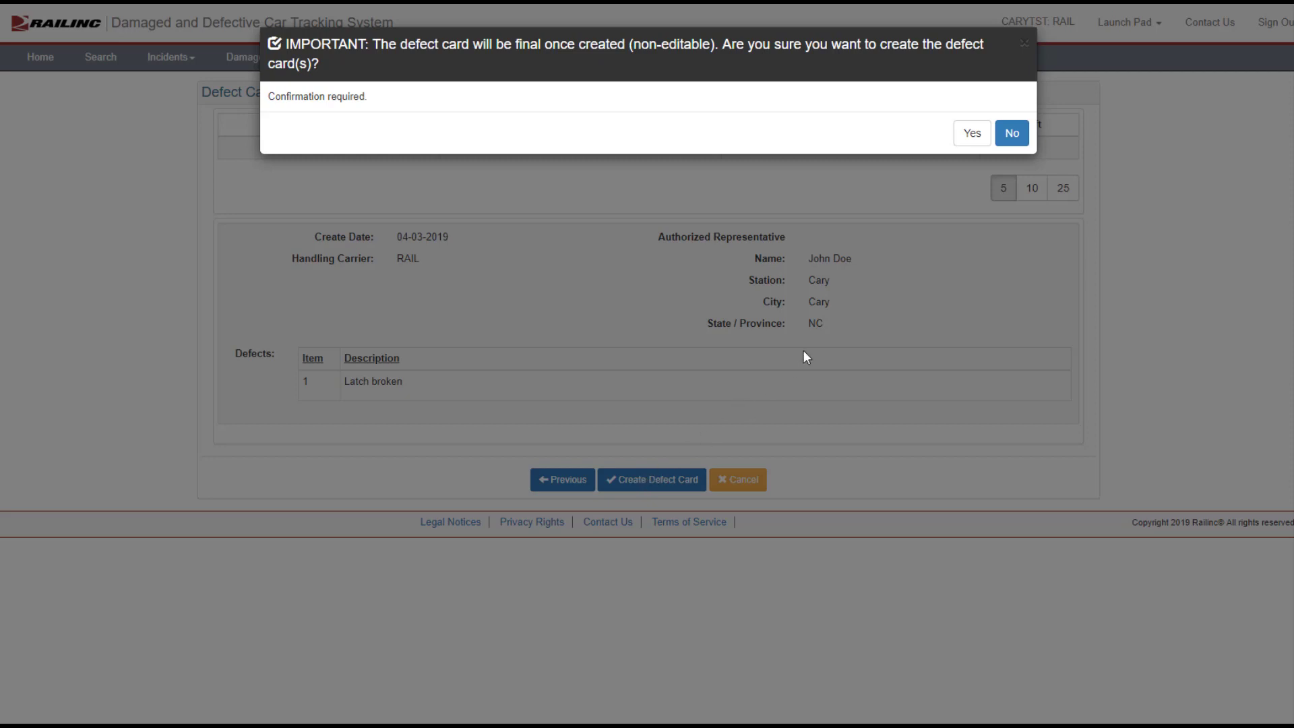
{"action": "left_click", "coordinate": [972, 134]}
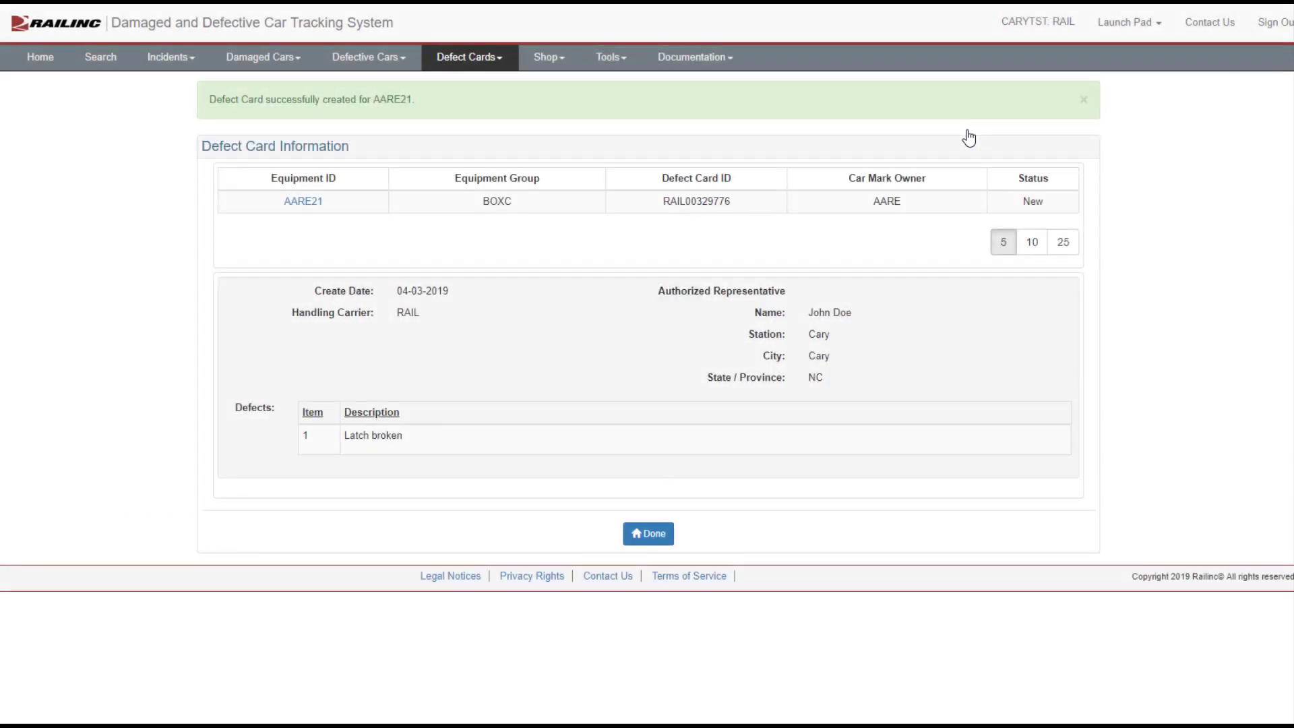
{"action": "left_click", "coordinate": [653, 536]}
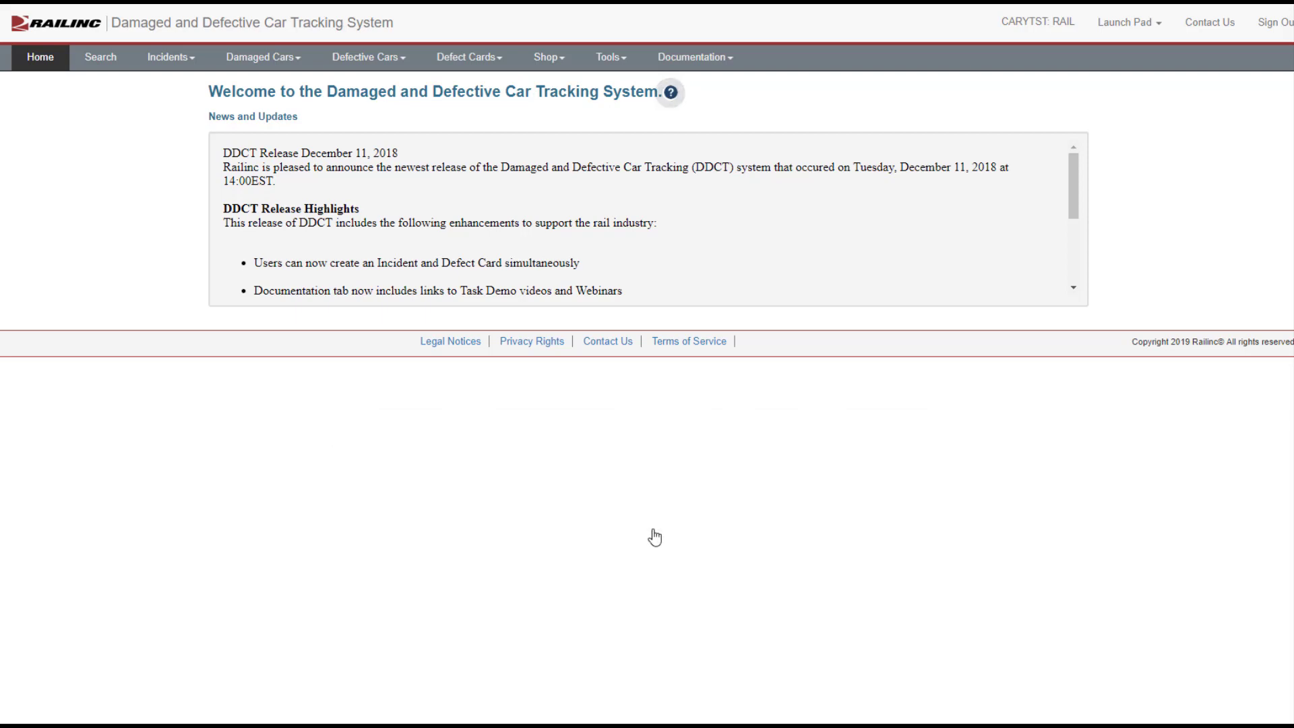
{"action": "left_click", "coordinate": [727, 59]}
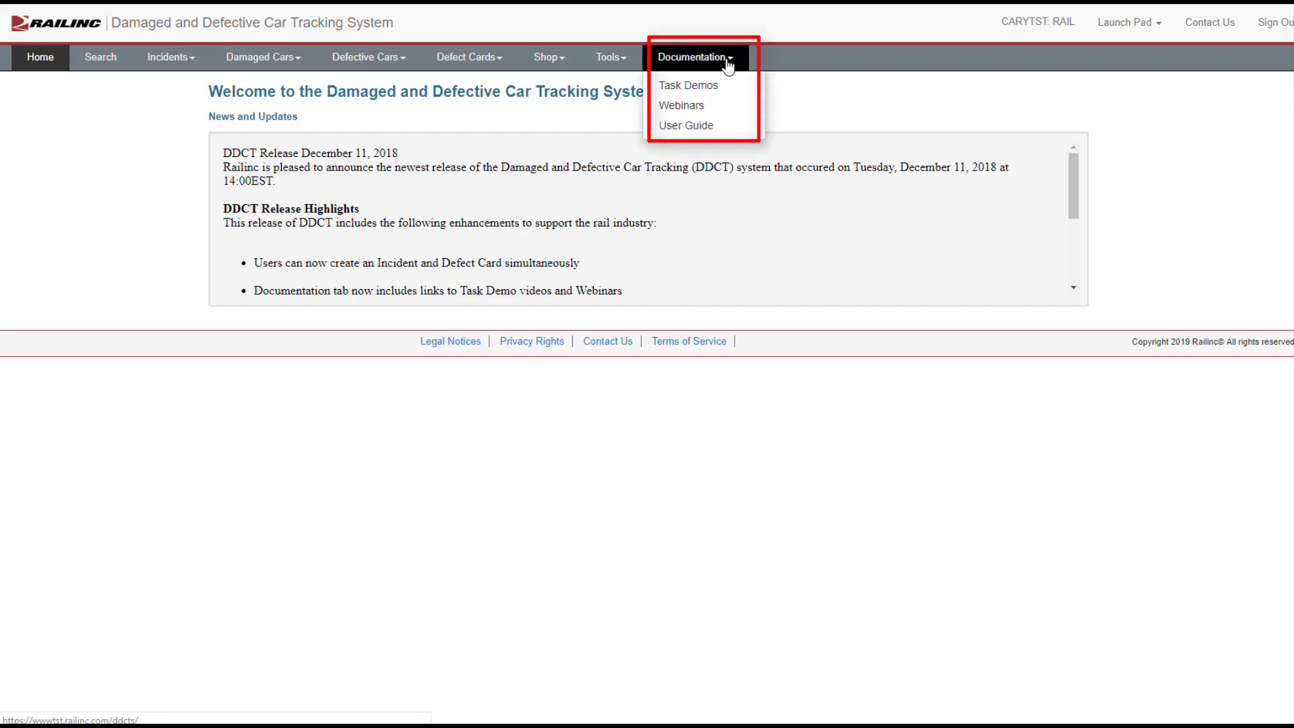
{"action": "left_click", "coordinate": [789, 91]}
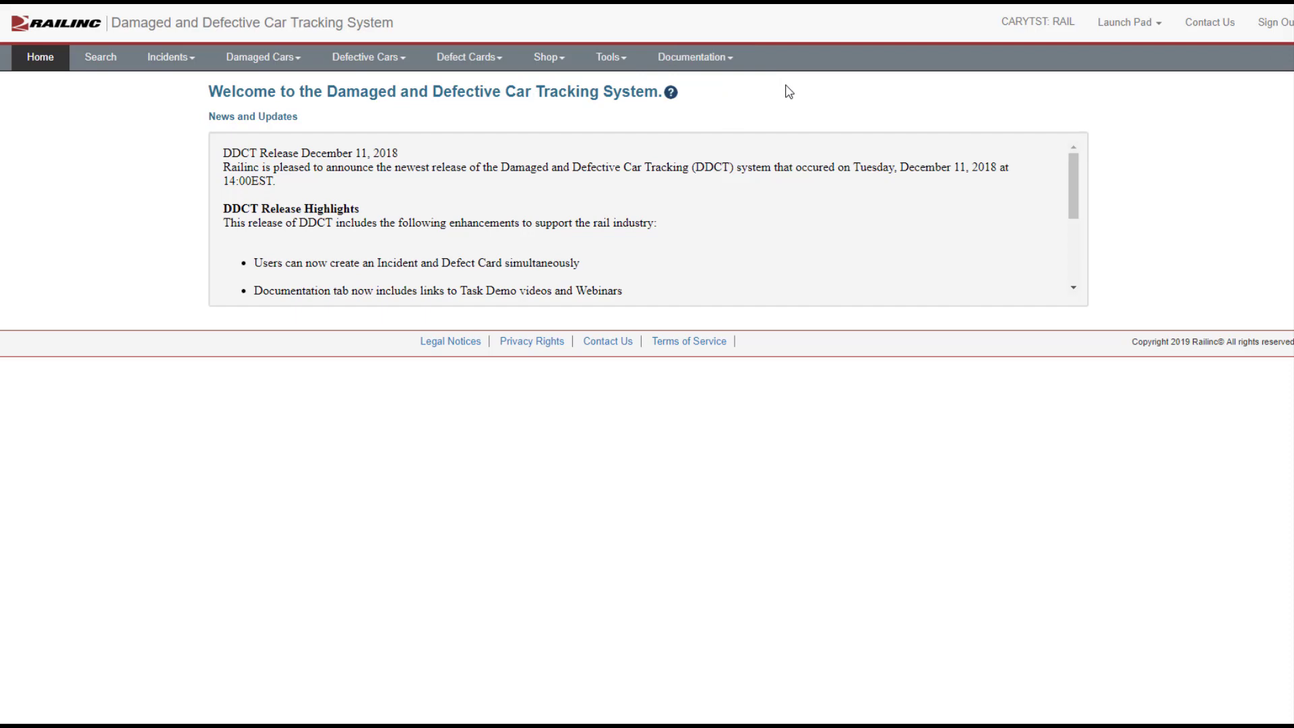